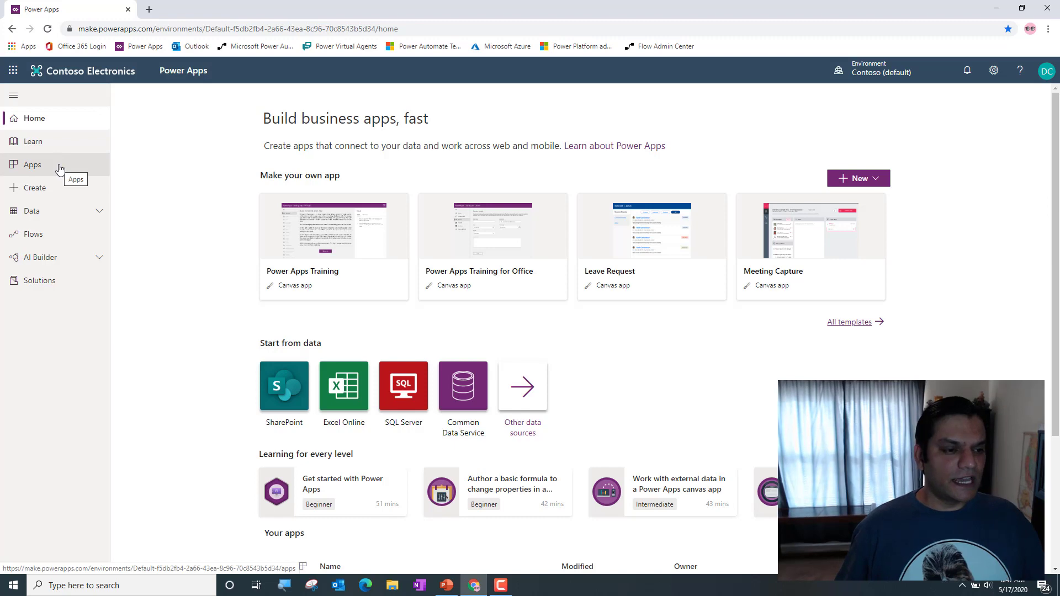
- Create a new blank canvas app with the phone layout and skip the welcome dialog
{"action": "left_click", "coordinate": [60, 167]}
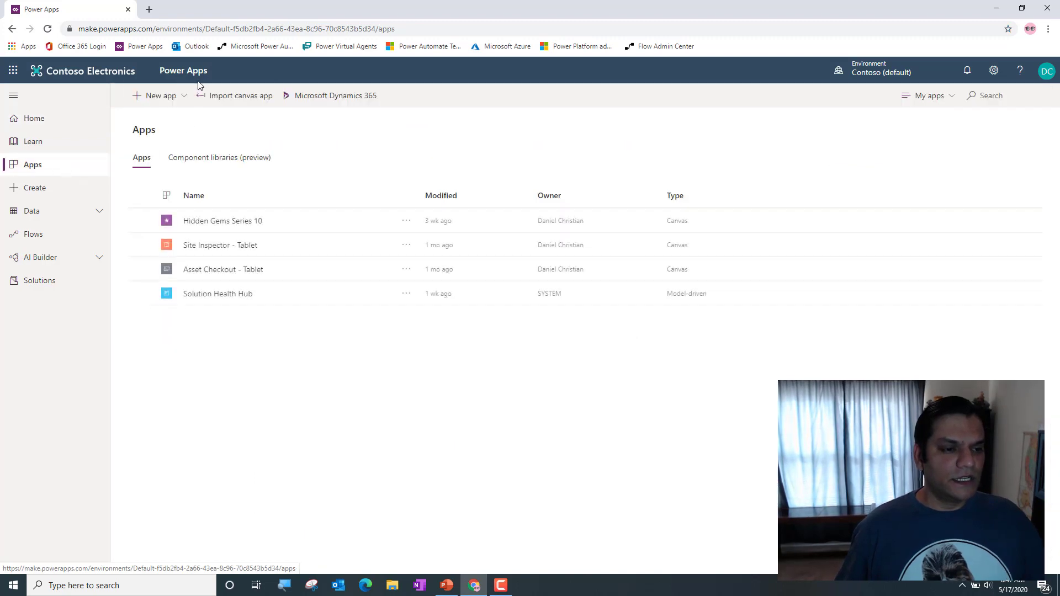
{"action": "left_click", "coordinate": [177, 99]}
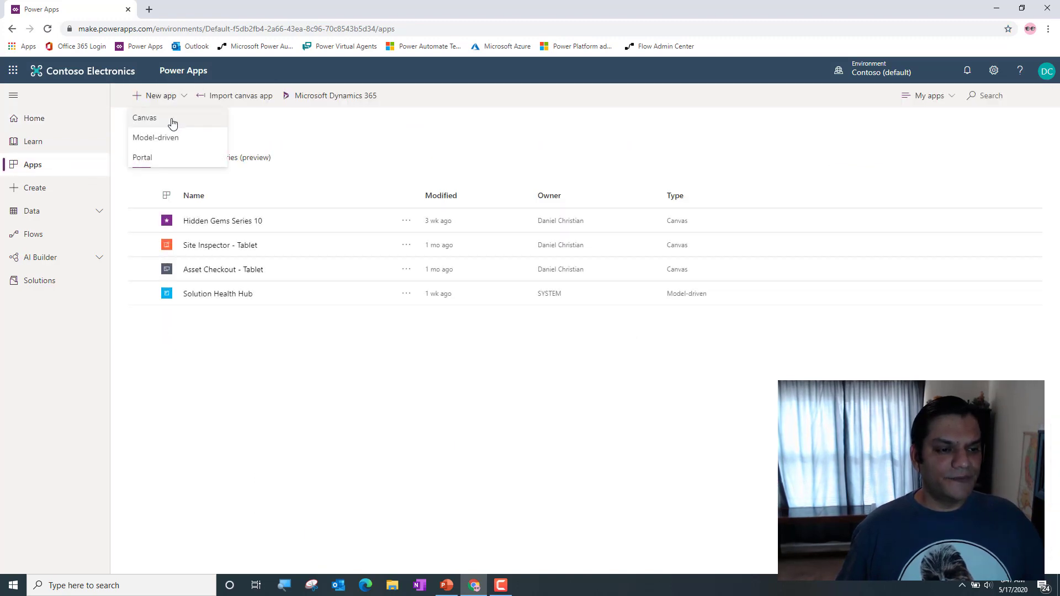
{"action": "left_click", "coordinate": [172, 122]}
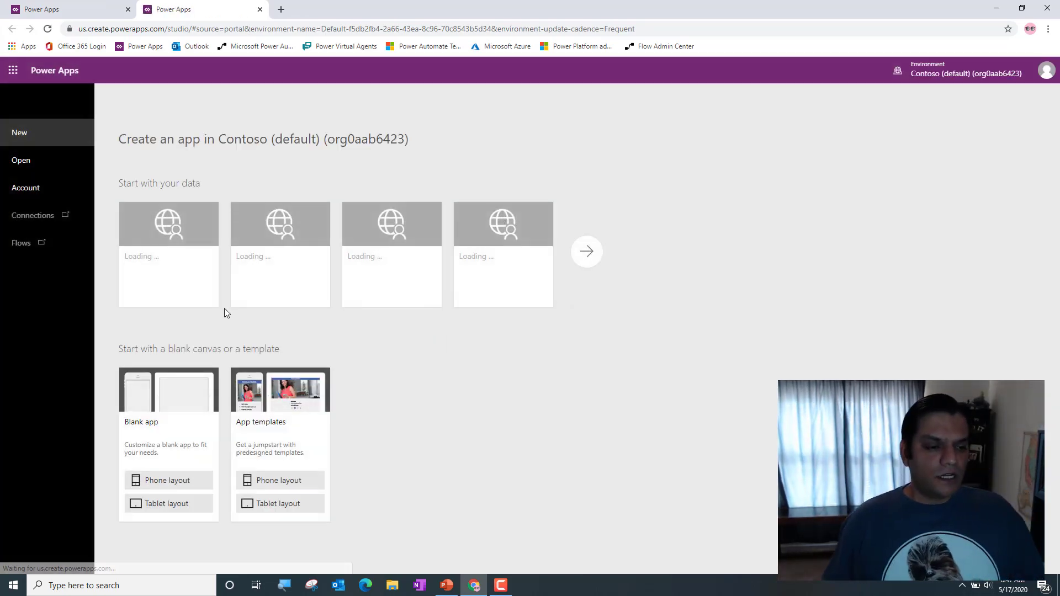
{"action": "left_click", "coordinate": [190, 487]}
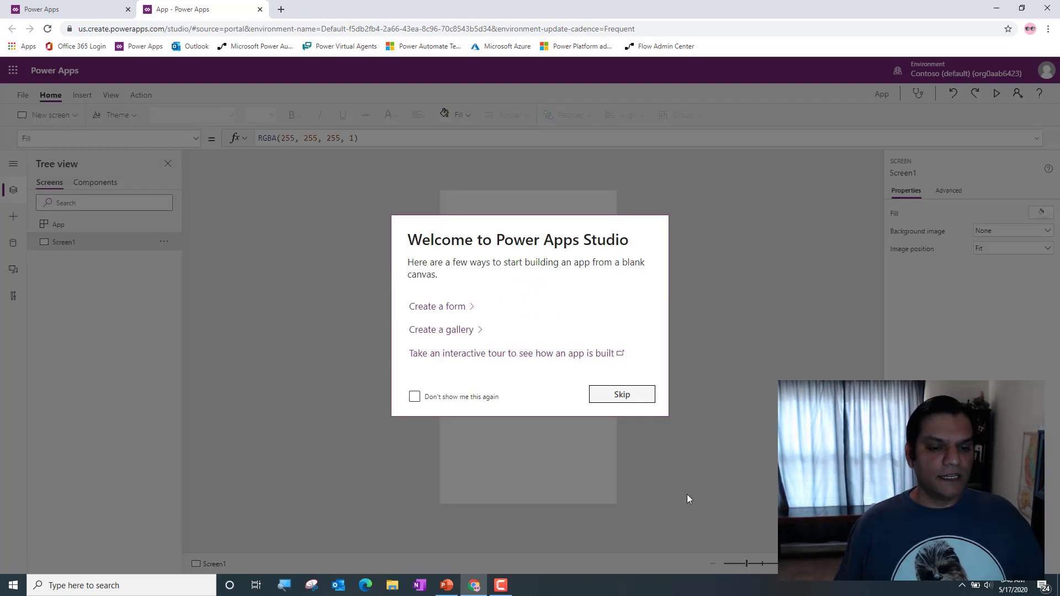
{"action": "left_click", "coordinate": [622, 395]}
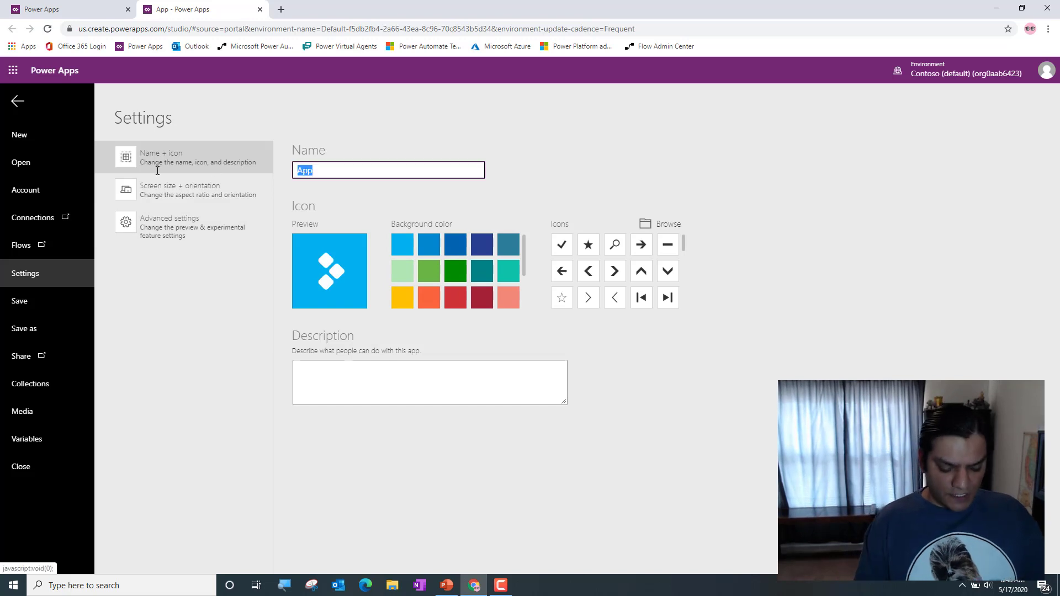
- Name the app "Hidden Gems Series #11" with the magnifying glass icon and save it to the cloud
{"action": "type", "text": "Hidden Gems Series #11"}
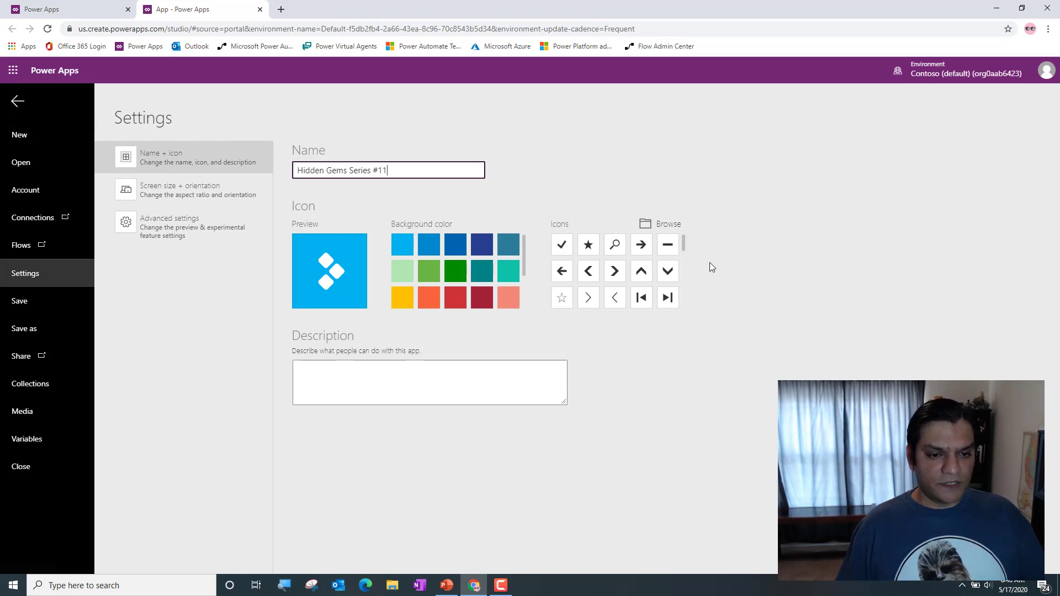
{"action": "left_click", "coordinate": [614, 244]}
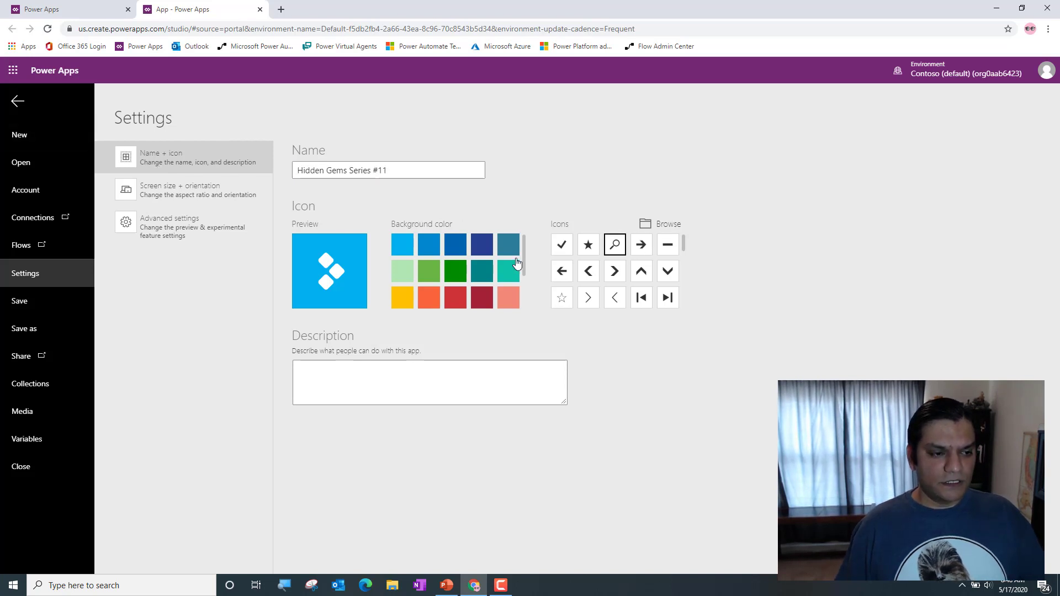
{"action": "left_click", "coordinate": [30, 328]}
{"action": "left_click", "coordinate": [1021, 554]}
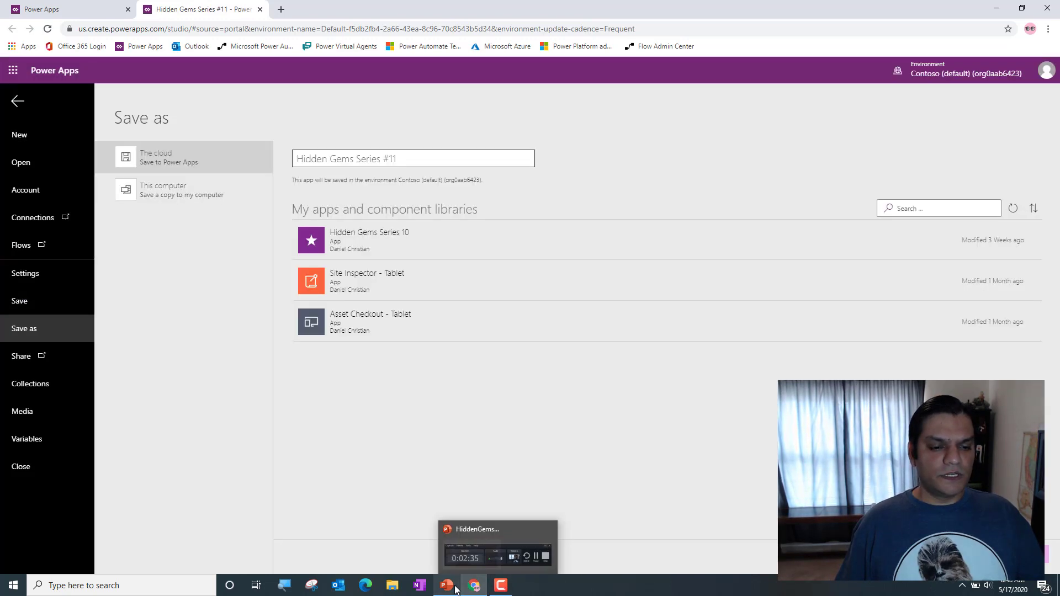
- Switch to the PowerPoint deck to review the topic list on slide 2, and return to the app's canvas in Power Apps
{"action": "mouse_move", "coordinate": [446, 584]}
{"action": "left_click", "coordinate": [439, 538]}
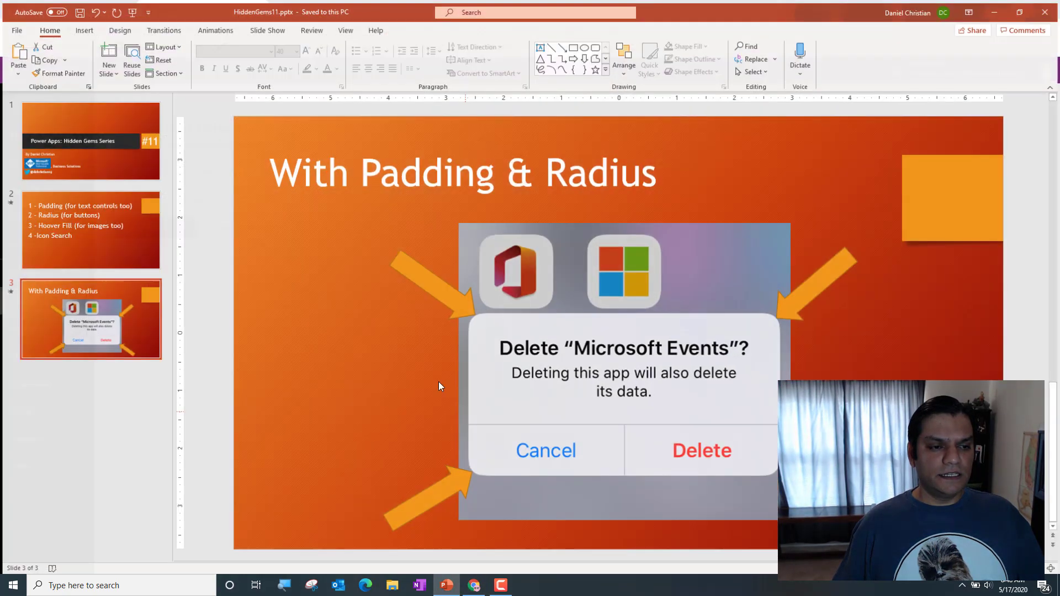
{"action": "left_click", "coordinate": [138, 234]}
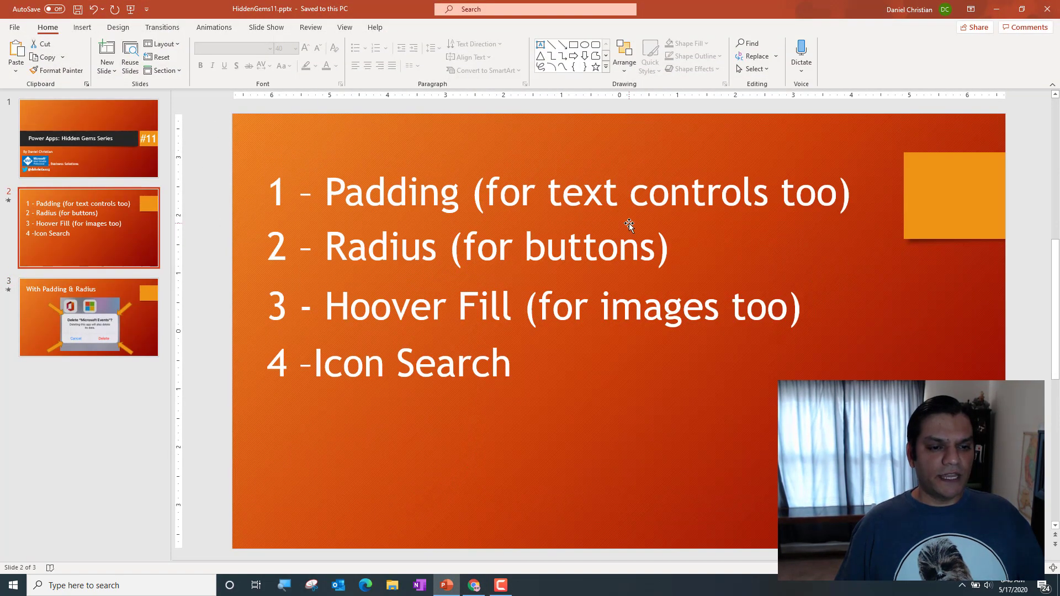
{"action": "left_click", "coordinate": [997, 9]}
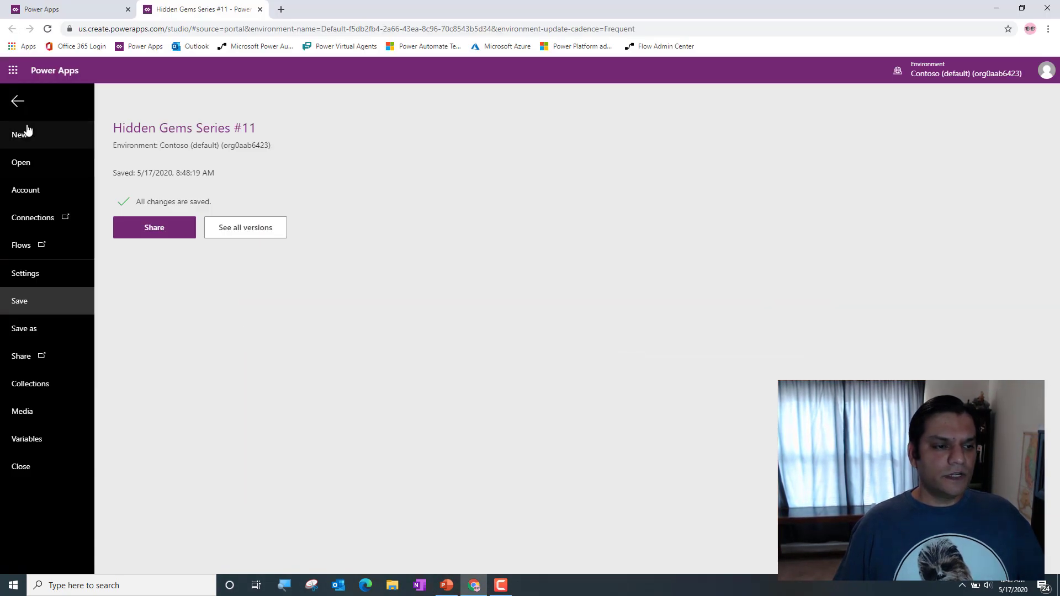
{"action": "left_click", "coordinate": [17, 107]}
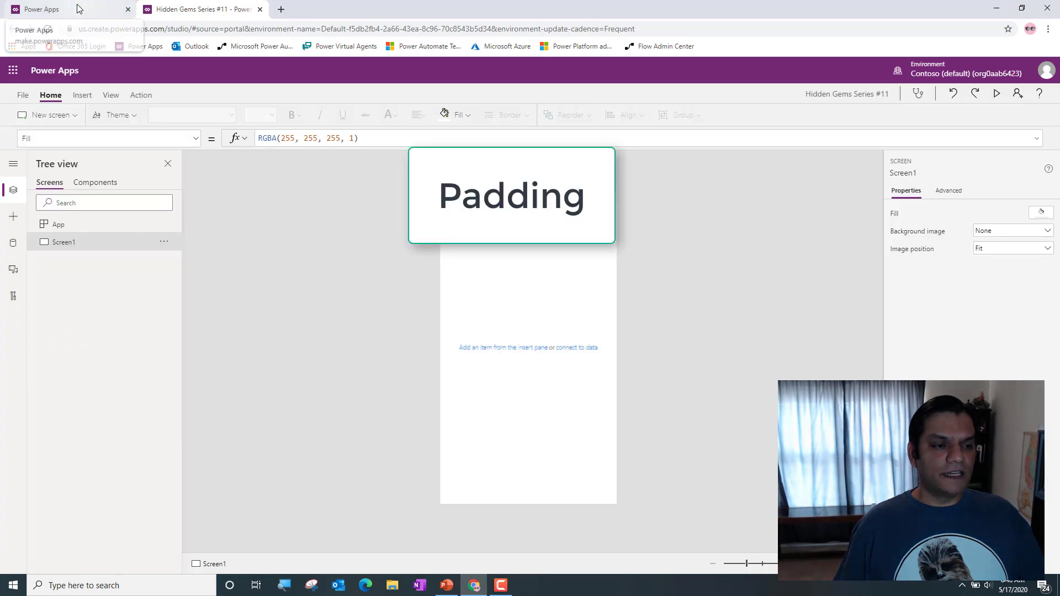
- Insert a label and enlarge it to cover roughly the upper two thirds of the phone screen
{"action": "left_click", "coordinate": [82, 95]}
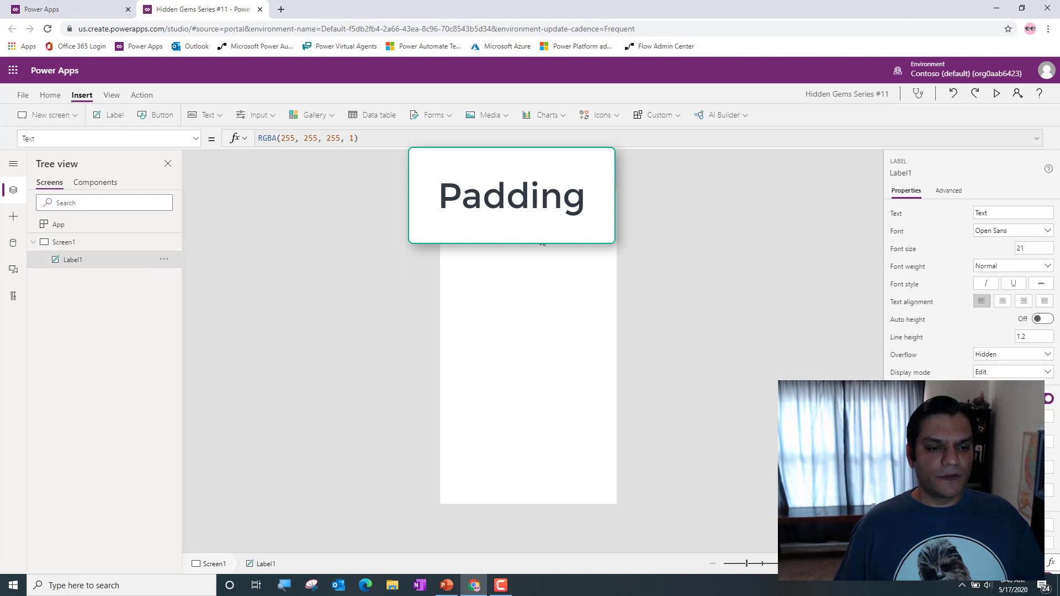
{"action": "left_click_drag", "start_coordinate": [530, 223], "coordinate": [530, 408]}
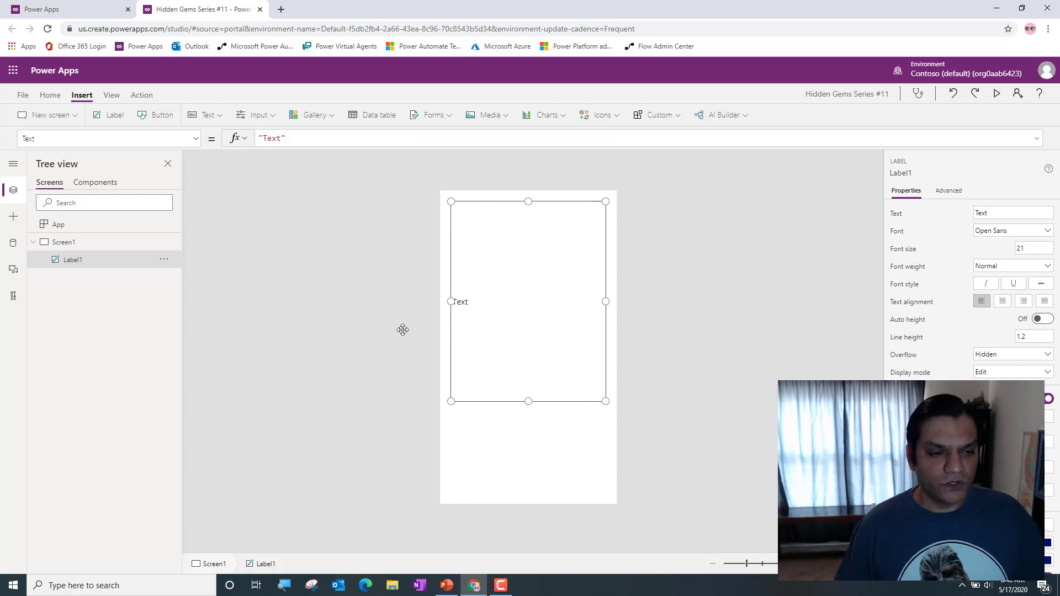
{"action": "left_click", "coordinate": [398, 366]}
{"action": "left_click", "coordinate": [458, 373]}
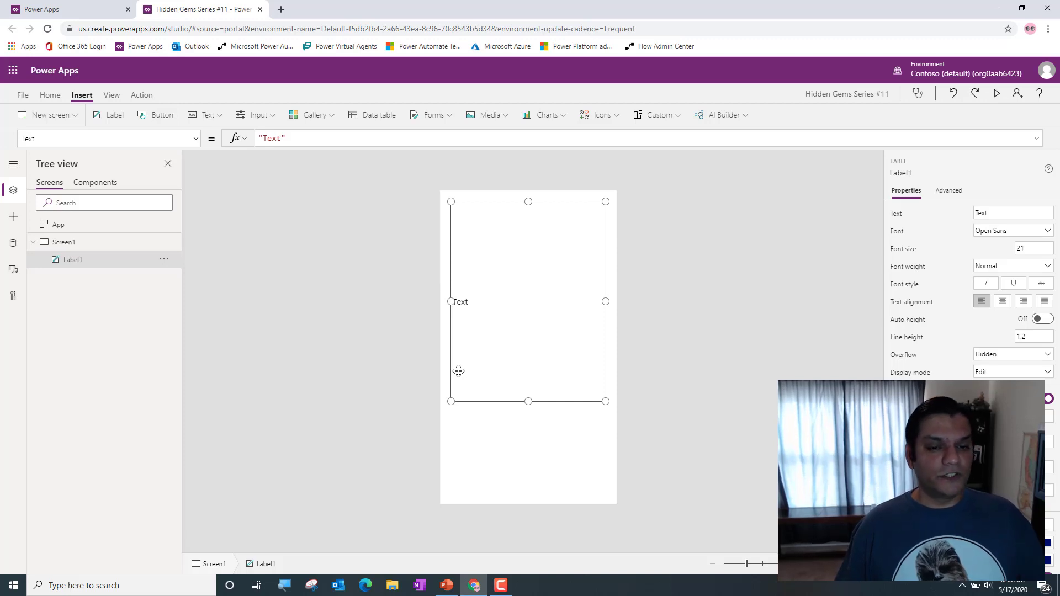
- Center the label's text horizontally
{"action": "left_click", "coordinate": [42, 98]}
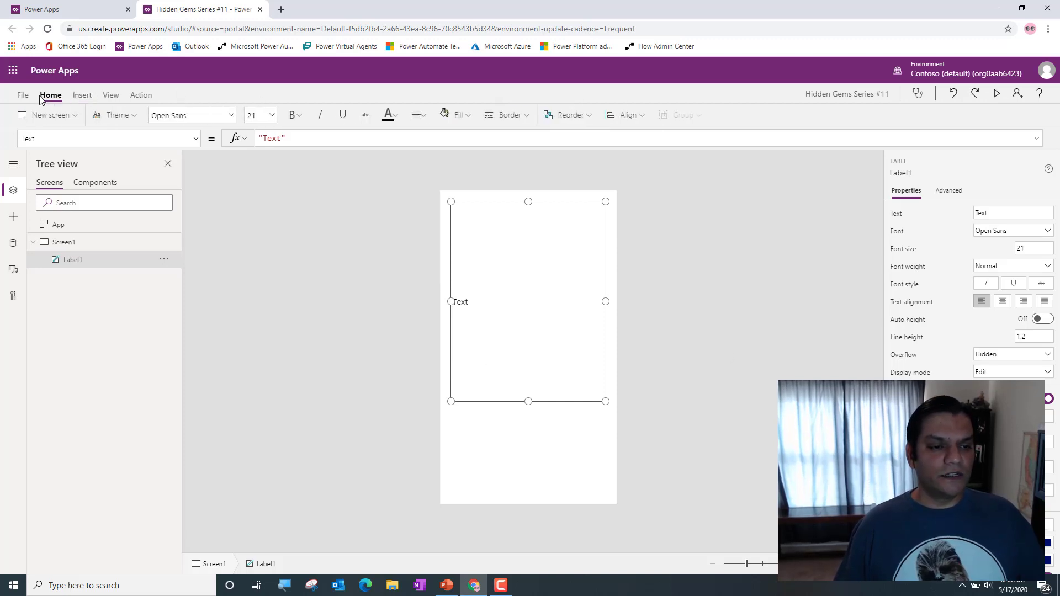
{"action": "left_click", "coordinate": [760, 564]}
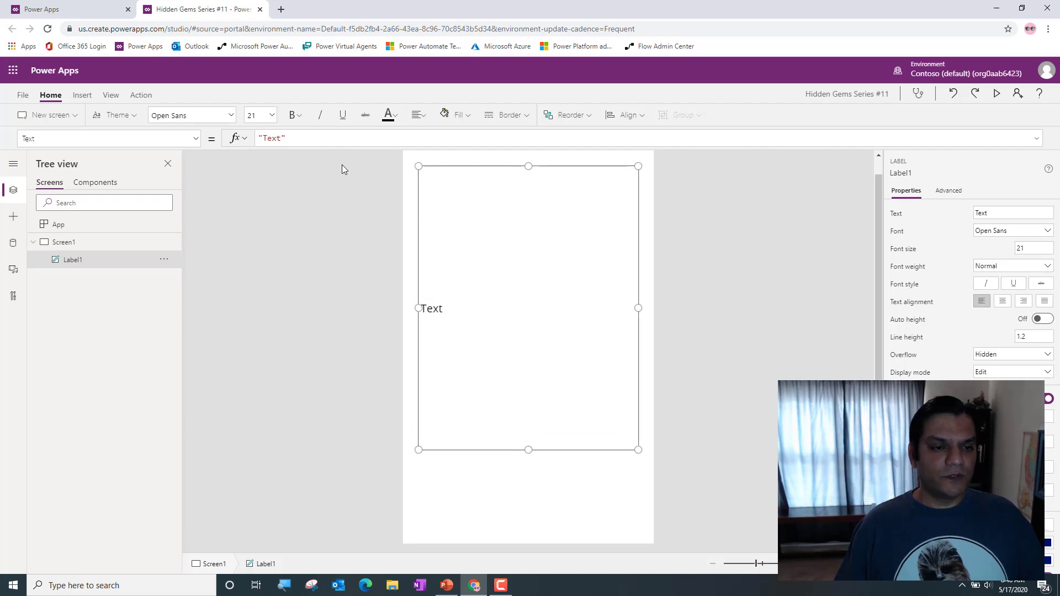
{"action": "left_click", "coordinate": [417, 115]}
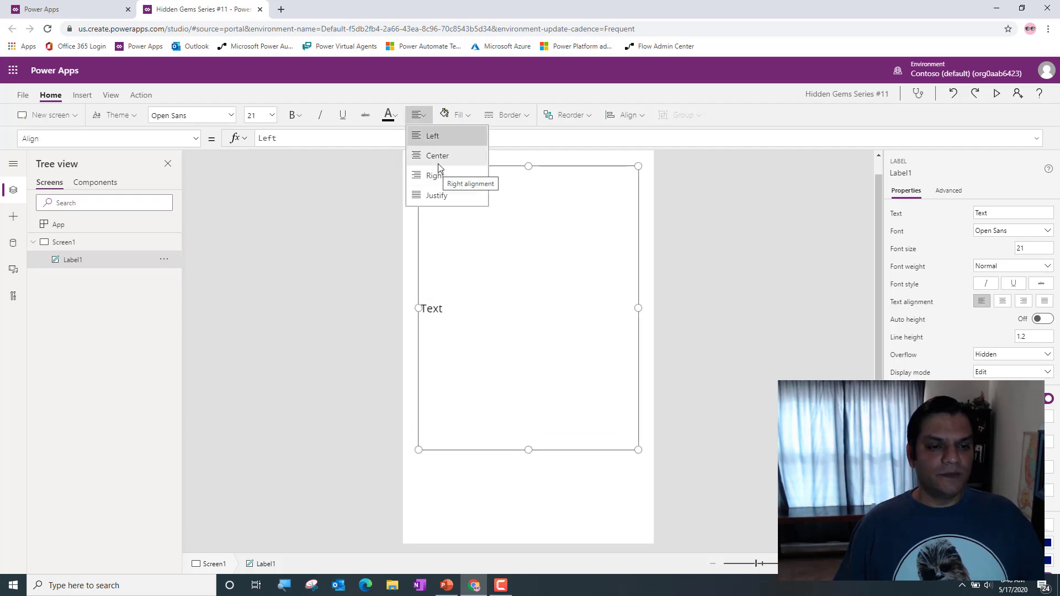
{"action": "left_click", "coordinate": [437, 156]}
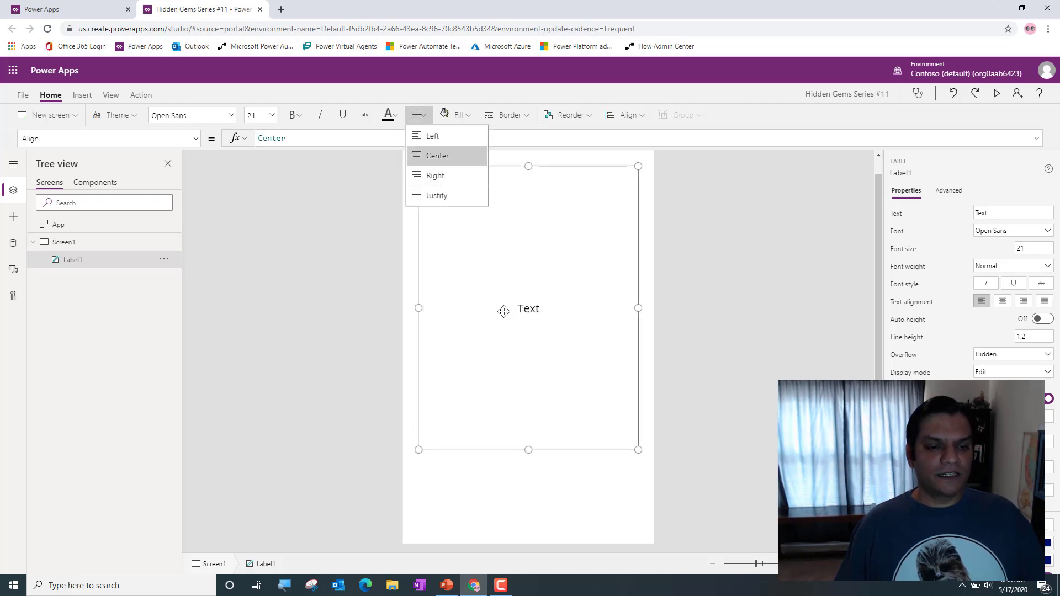
{"action": "left_click", "coordinate": [663, 379]}
{"action": "left_click", "coordinate": [561, 355]}
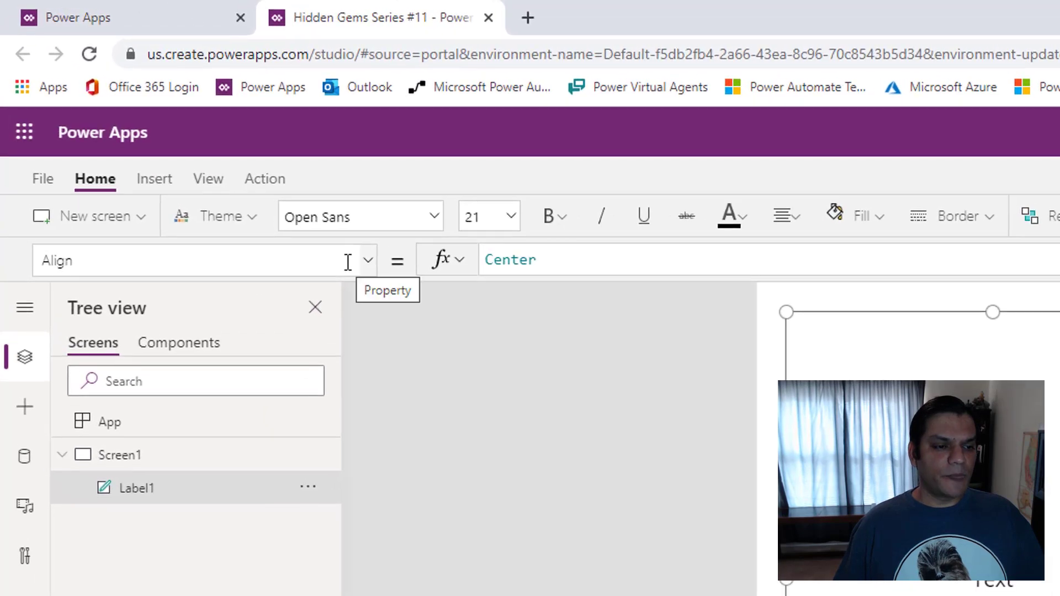
- Select the label's PaddingBottom property and review the other padding properties available for it
{"action": "left_click_drag", "start_coordinate": [303, 228], "coordinate": [8, 227]}
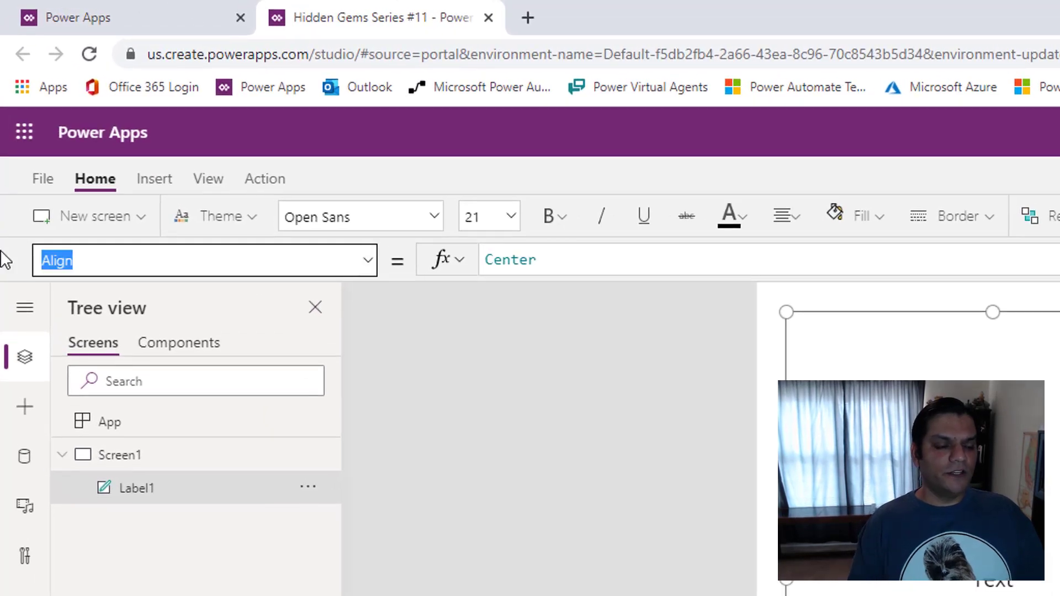
{"action": "type", "text": "PaddingBottom"}
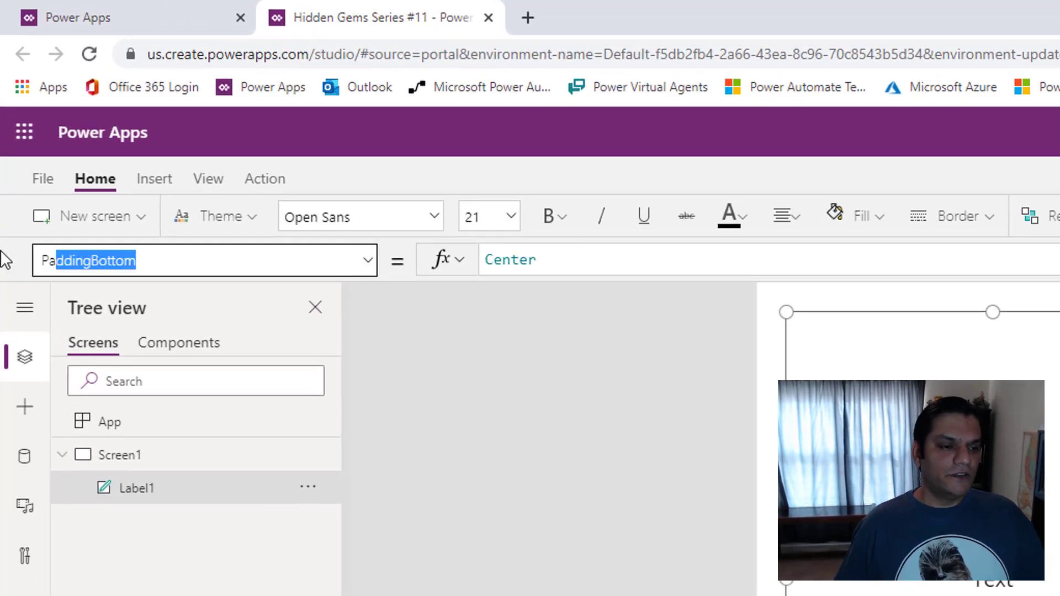
{"action": "left_click", "coordinate": [368, 261]}
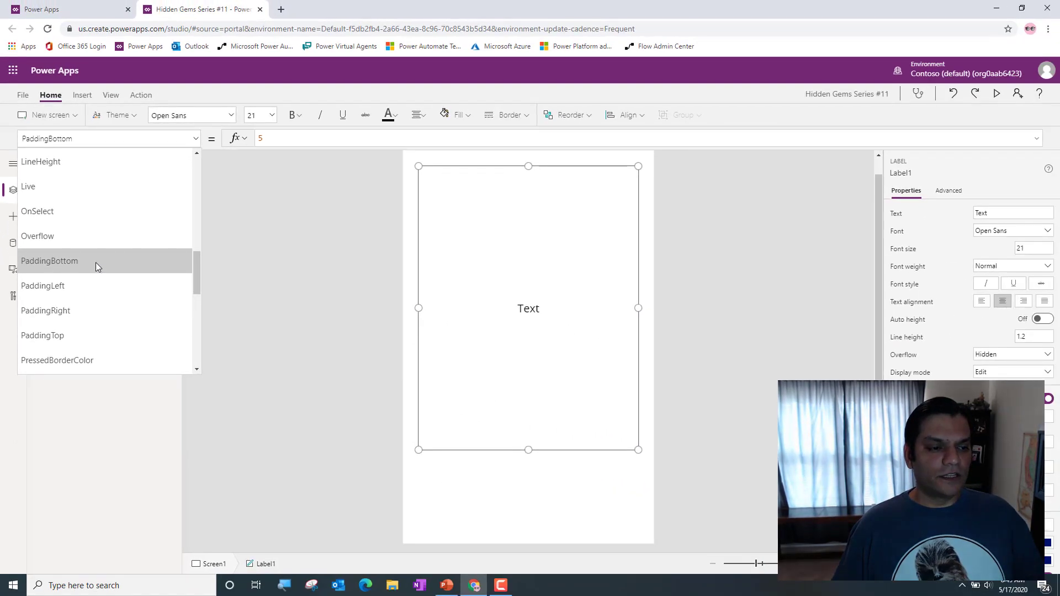
{"action": "left_click", "coordinate": [179, 372]}
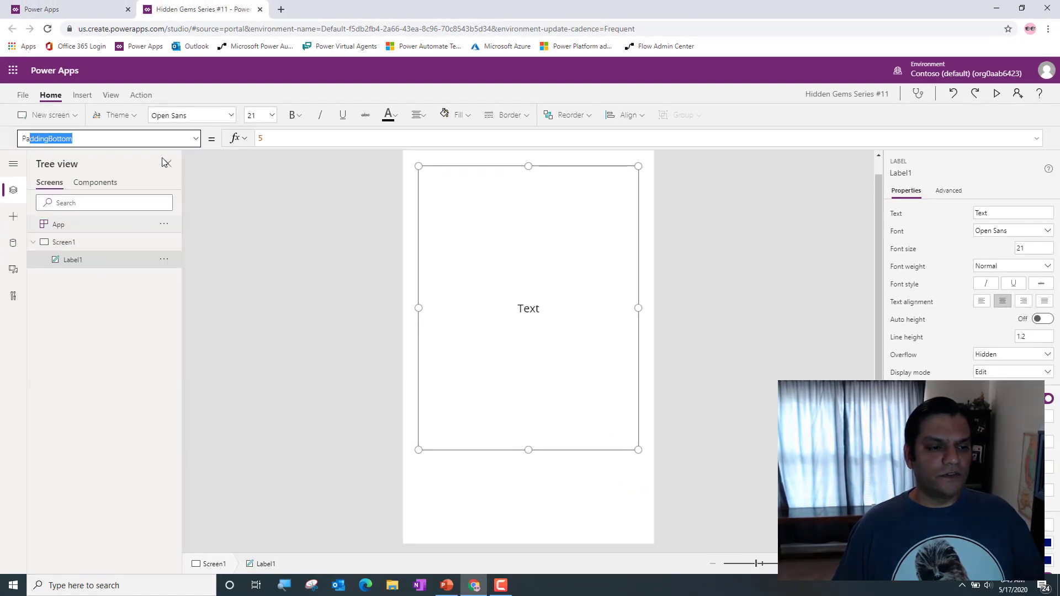
{"action": "left_click", "coordinate": [196, 139]}
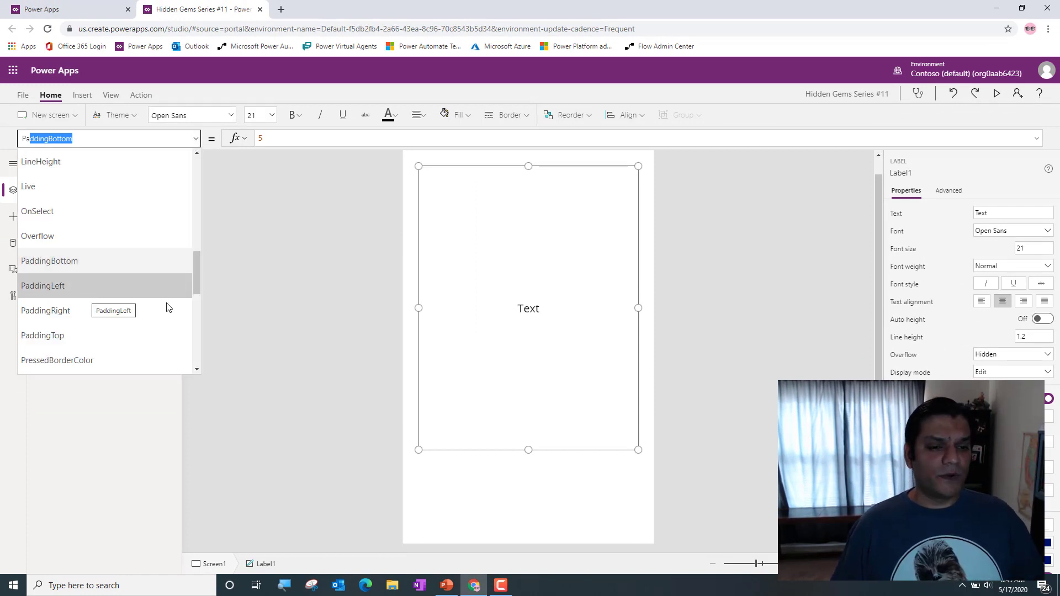
- Resize the label so that it fills the entire phone screen
{"action": "left_click_drag", "start_coordinate": [528, 457], "coordinate": [523, 539]}
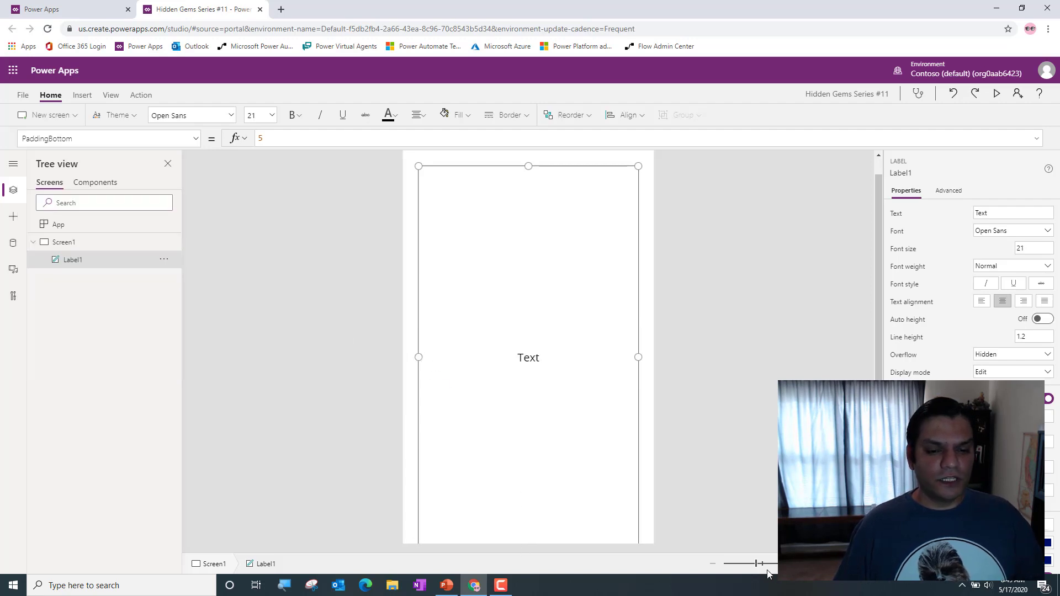
{"action": "left_click", "coordinate": [745, 564]}
{"action": "left_click_drag", "start_coordinate": [457, 215], "coordinate": [449, 206]}
{"action": "left_click_drag", "start_coordinate": [596, 459], "coordinate": [608, 488]}
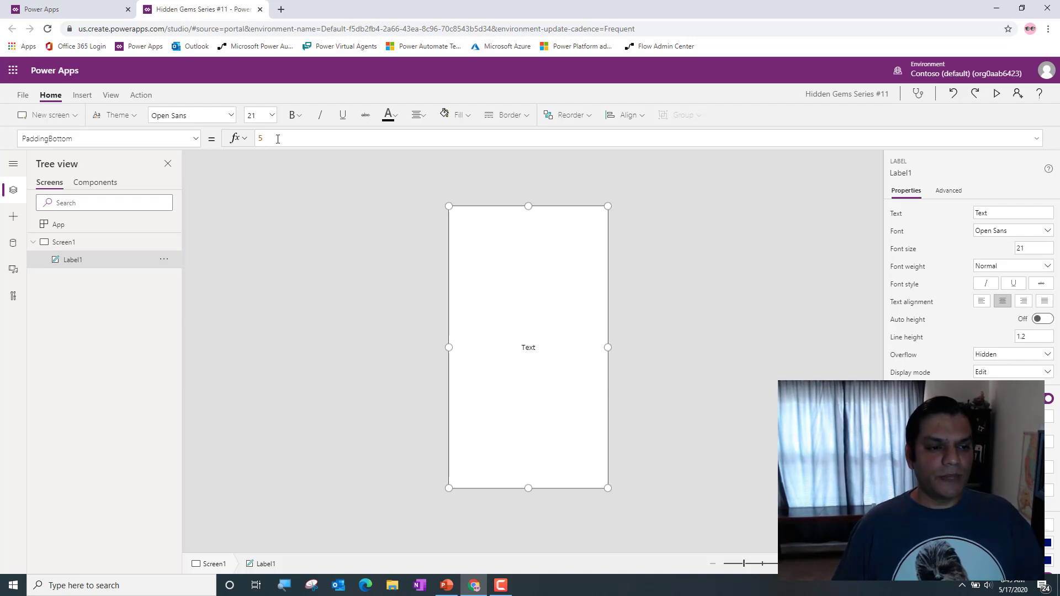
- Check the app's screen size and orientation settings, and return to the canvas
{"action": "double_click", "coordinate": [265, 138]}
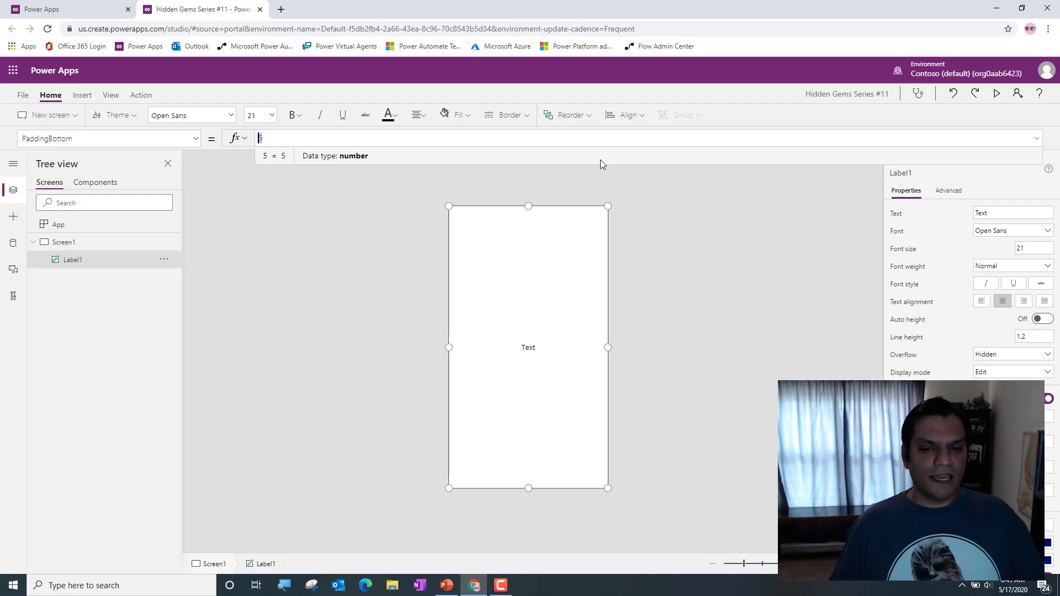
{"action": "left_click", "coordinate": [22, 95]}
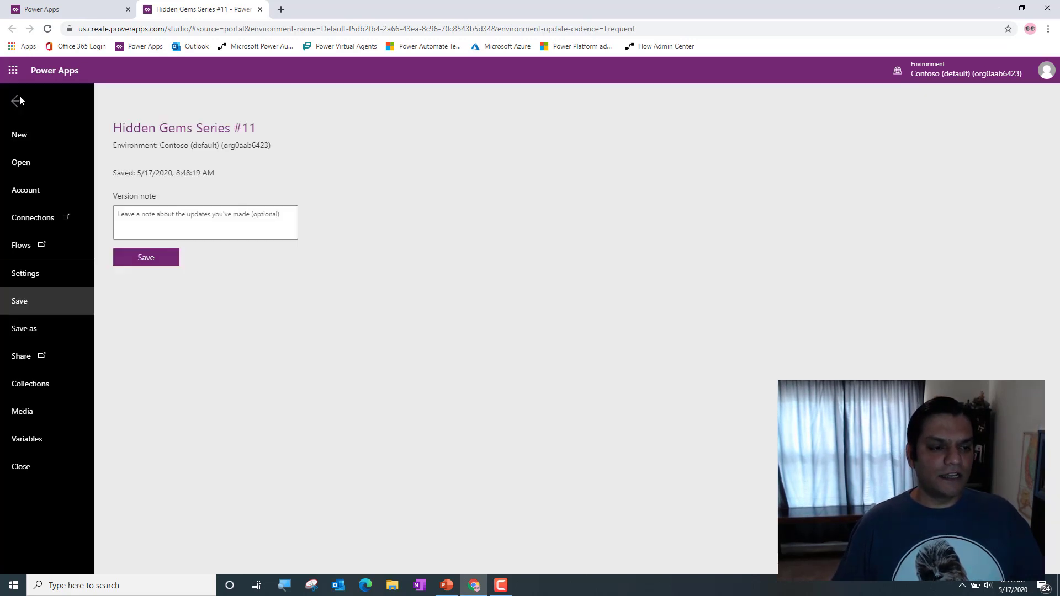
{"action": "left_click", "coordinate": [43, 272]}
{"action": "left_click", "coordinate": [202, 187]}
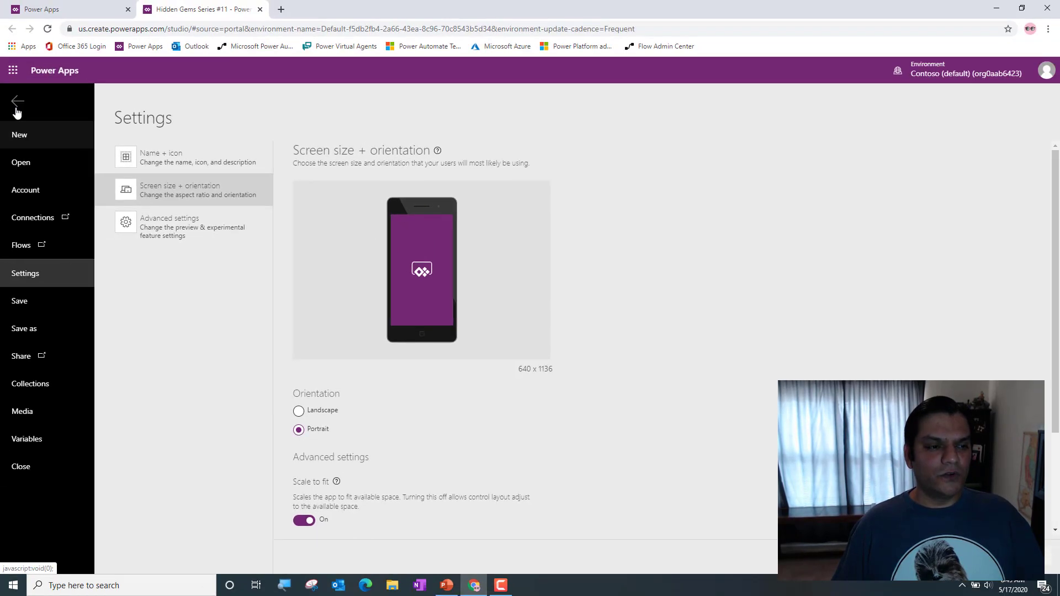
{"action": "left_click", "coordinate": [16, 109]}
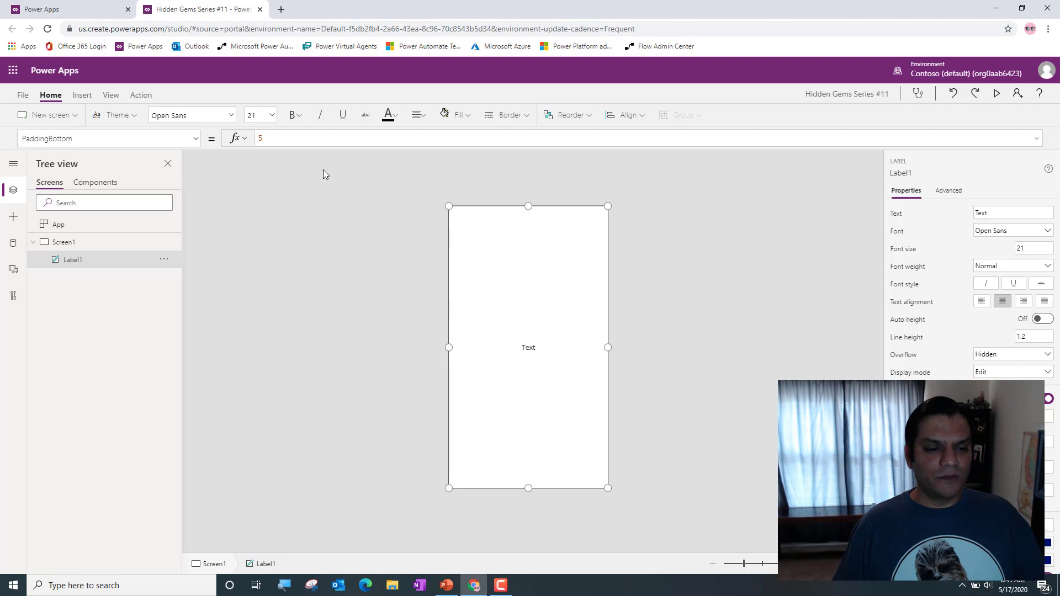
- Set the label's PaddingBottom to 800
{"action": "left_click", "coordinate": [281, 140]}
{"action": "key", "text": "BackSpace"}
{"action": "type", "text": "800"}
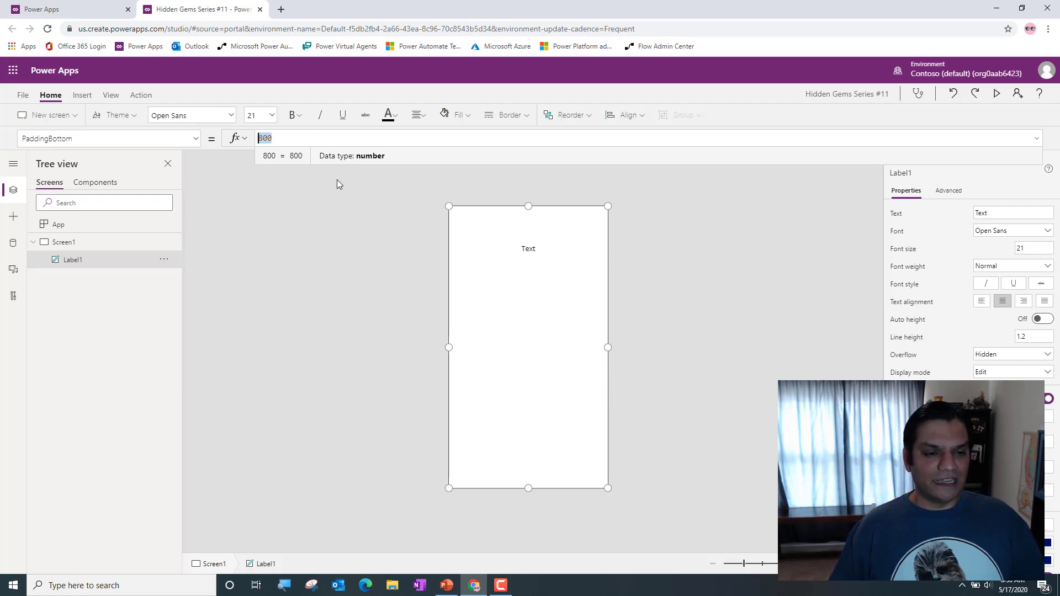
- Delete the label from the screen and insert a text input near the top of the phone canvas
{"action": "left_click", "coordinate": [540, 367]}
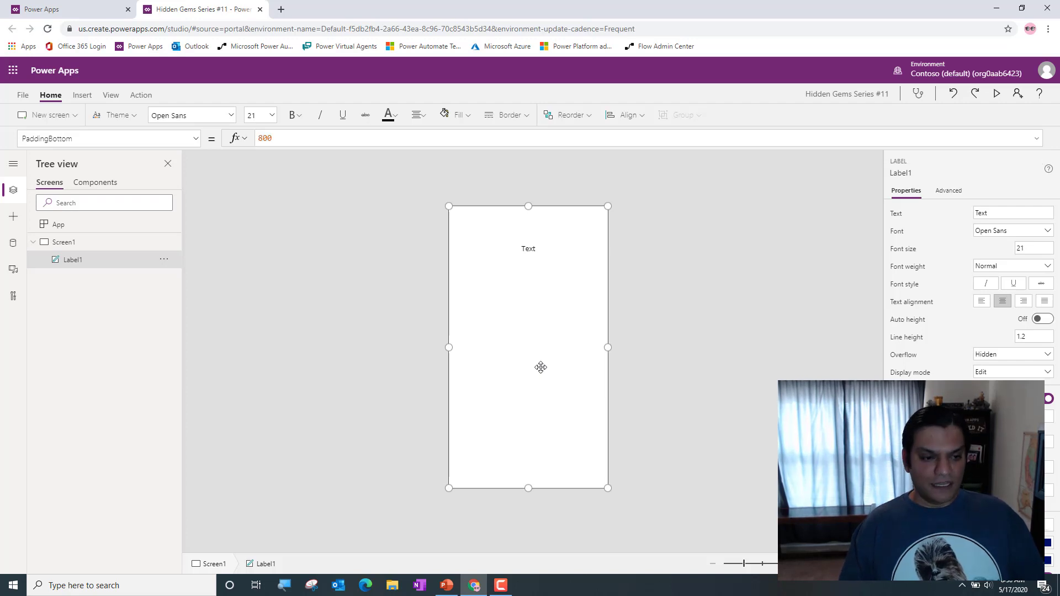
{"action": "key", "text": "Delete"}
{"action": "left_click", "coordinate": [88, 95]}
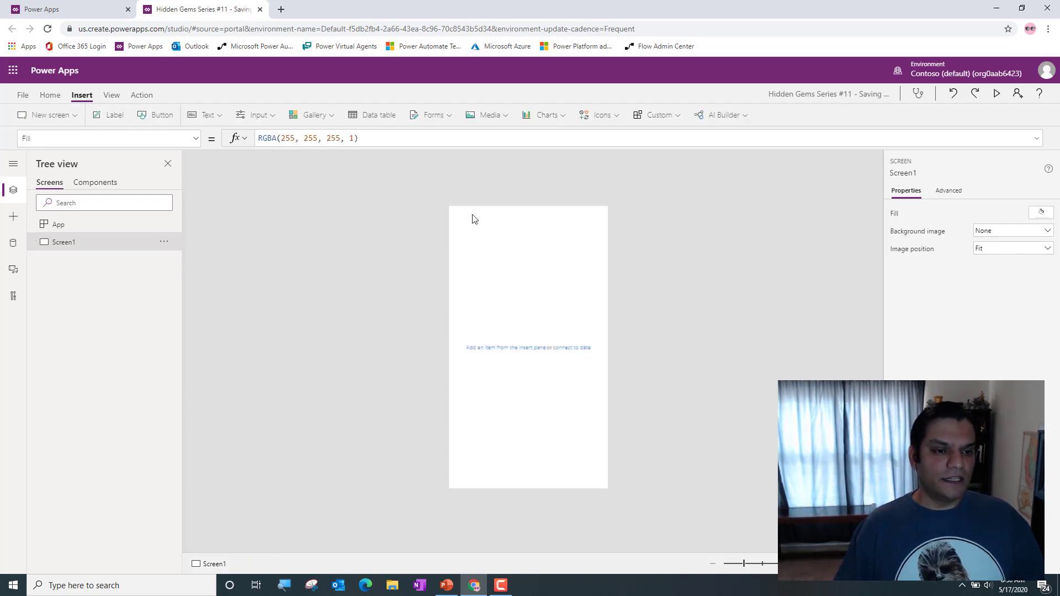
{"action": "left_click", "coordinate": [205, 117]}
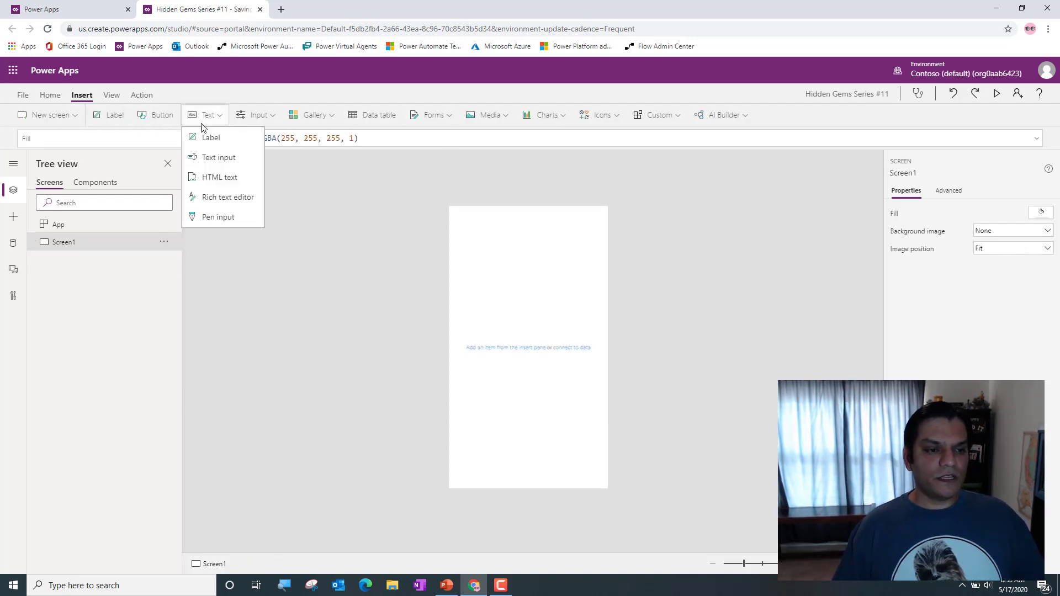
{"action": "left_click", "coordinate": [223, 159]}
{"action": "left_click_drag", "start_coordinate": [476, 234], "coordinate": [477, 252]}
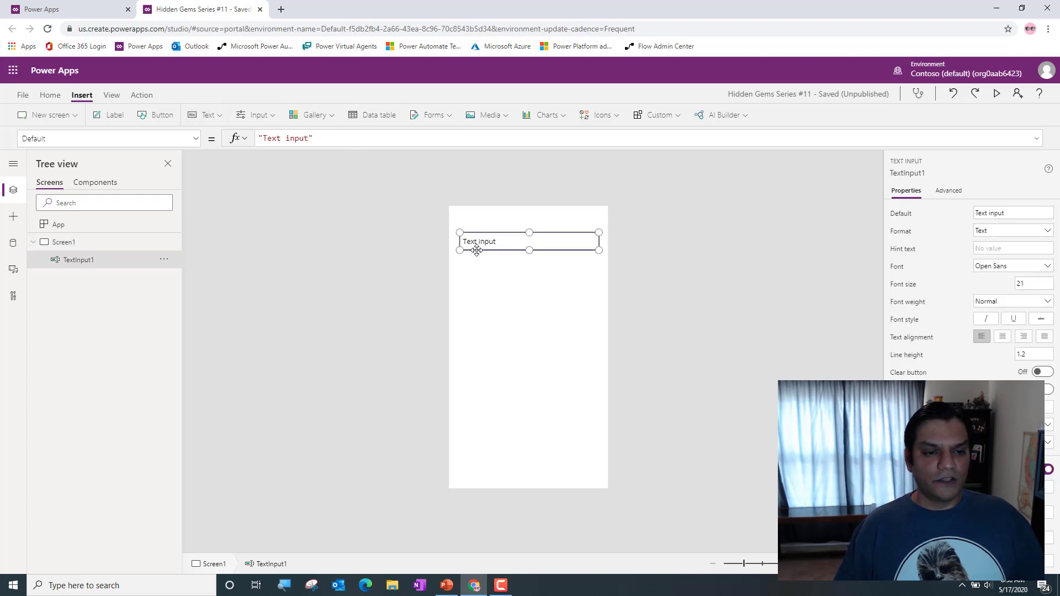
- Turn on the text input's clear button, check it in the app preview, and return to the canvas
{"action": "left_click", "coordinate": [759, 563]}
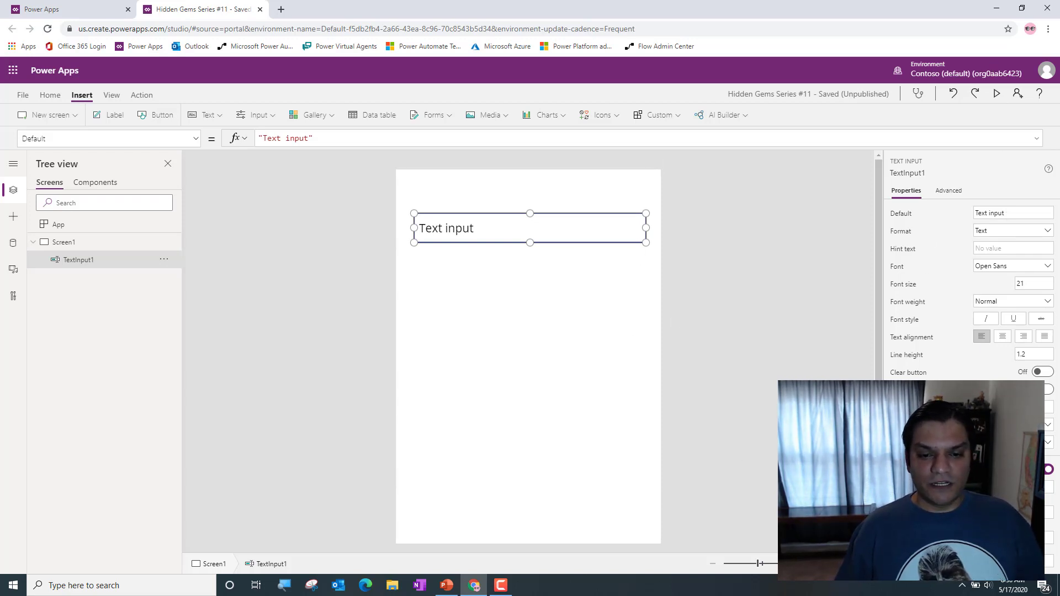
{"action": "left_click", "coordinate": [1036, 373]}
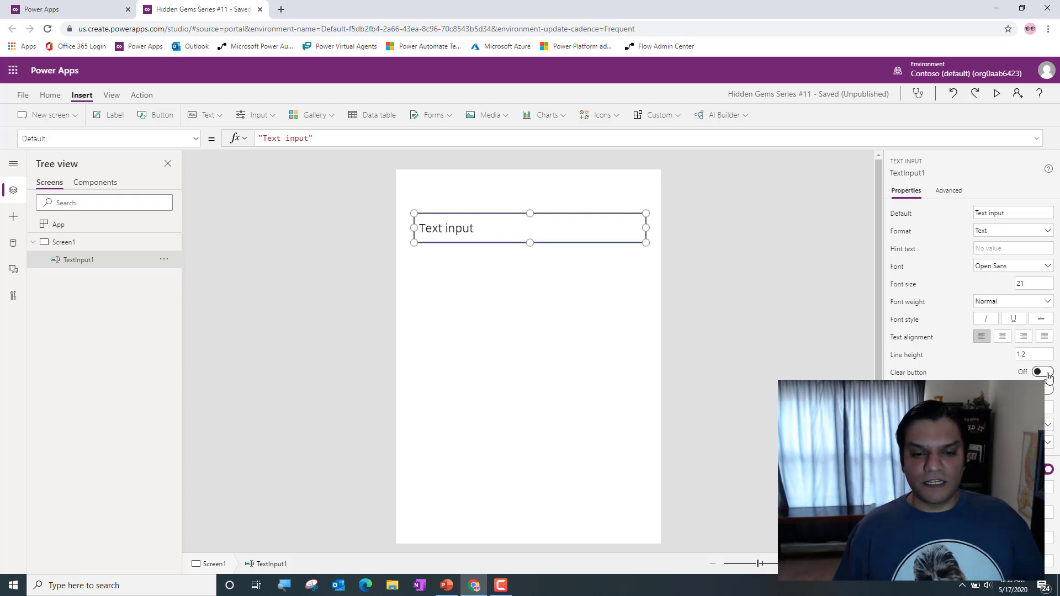
{"action": "left_click", "coordinate": [996, 94]}
{"action": "left_click", "coordinate": [642, 128]}
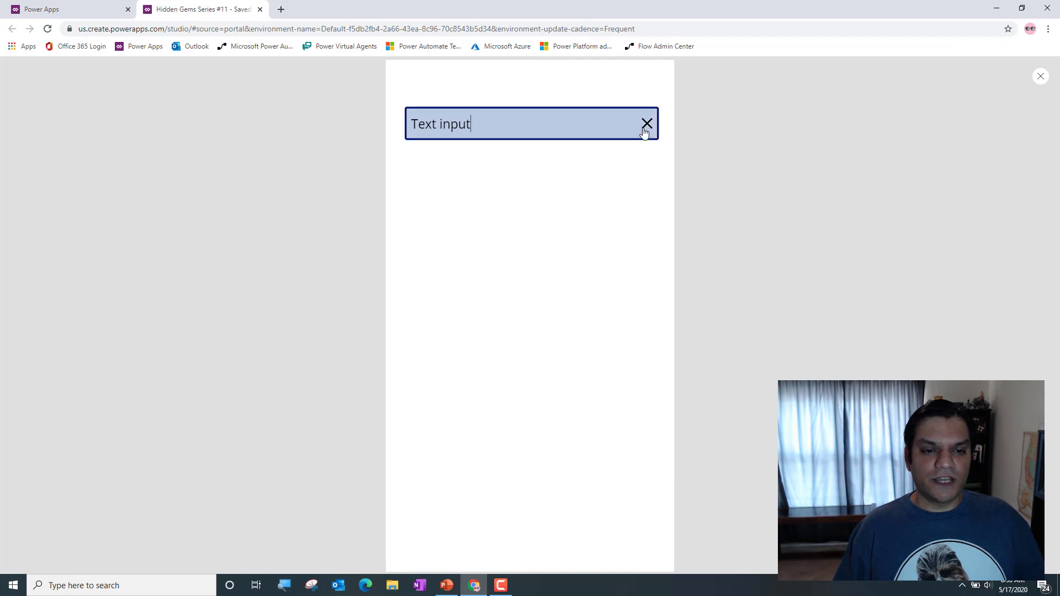
{"action": "left_click", "coordinate": [1039, 76]}
{"action": "left_click", "coordinate": [622, 355]}
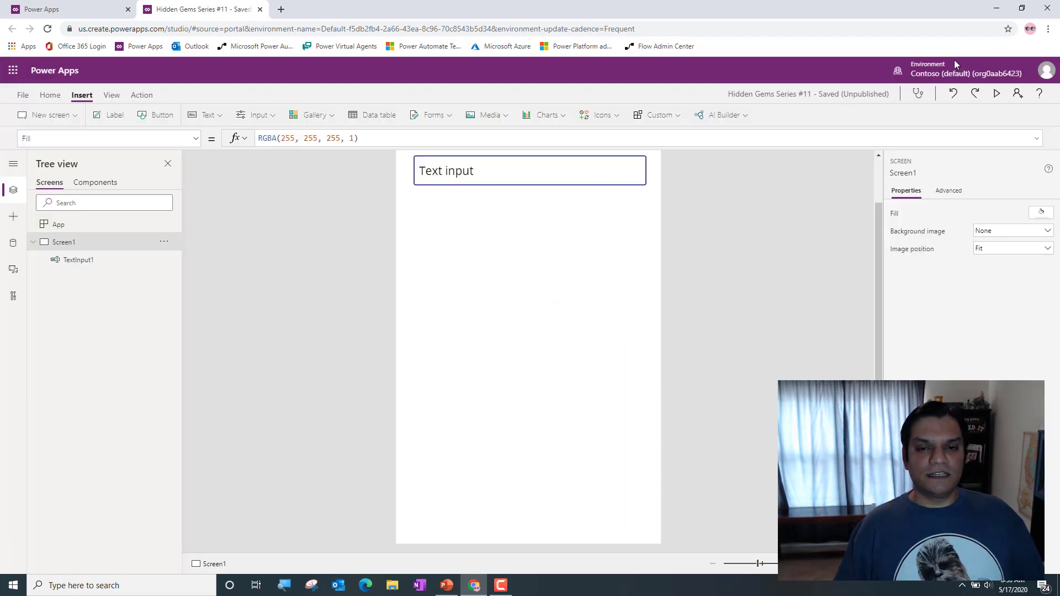
- Preview the app, replace the text input's contents with "This is a test to prove the power of padding", and return to the canvas
{"action": "left_click", "coordinate": [998, 95]}
{"action": "left_click_drag", "start_coordinate": [485, 118], "coordinate": [359, 125]}
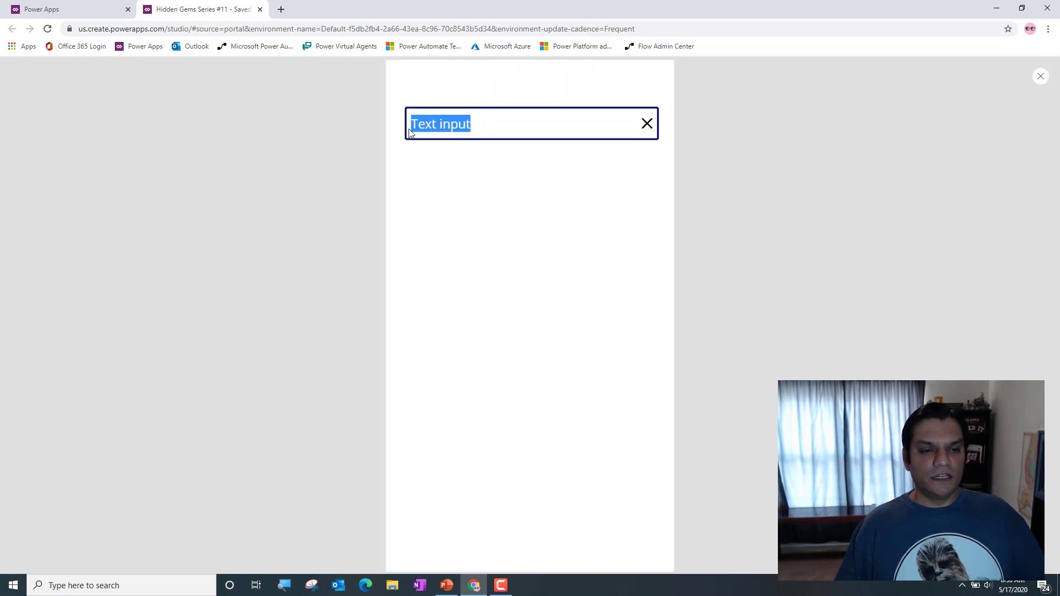
{"action": "left_click", "coordinate": [647, 124]}
{"action": "type", "text": "Thi s"}
{"action": "key", "text": "BackSpace"}
{"action": "key", "text": "BackSpace"}
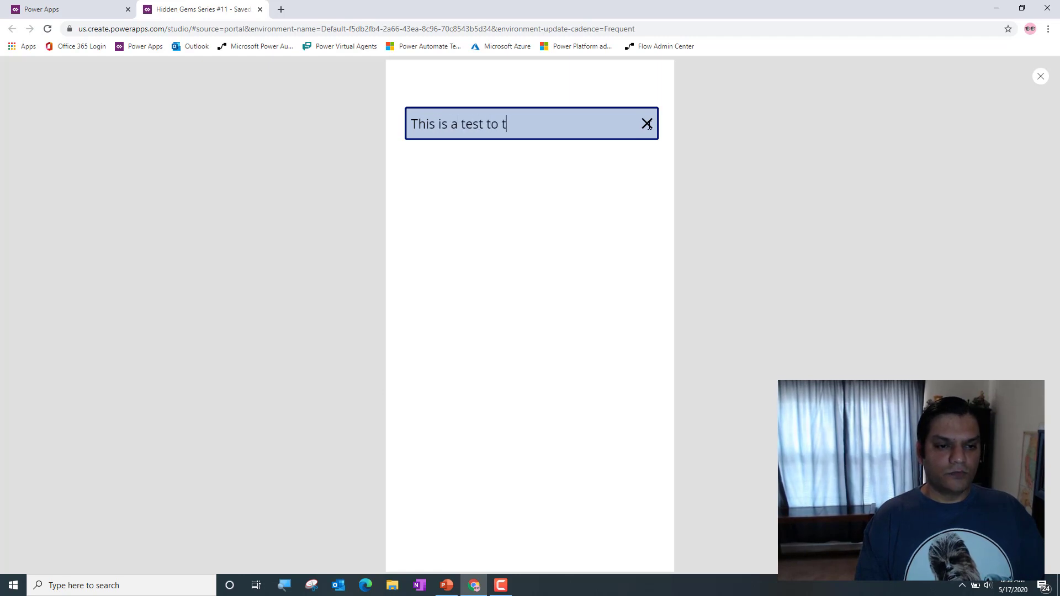
{"action": "type", "text": "s is a test to prov"}
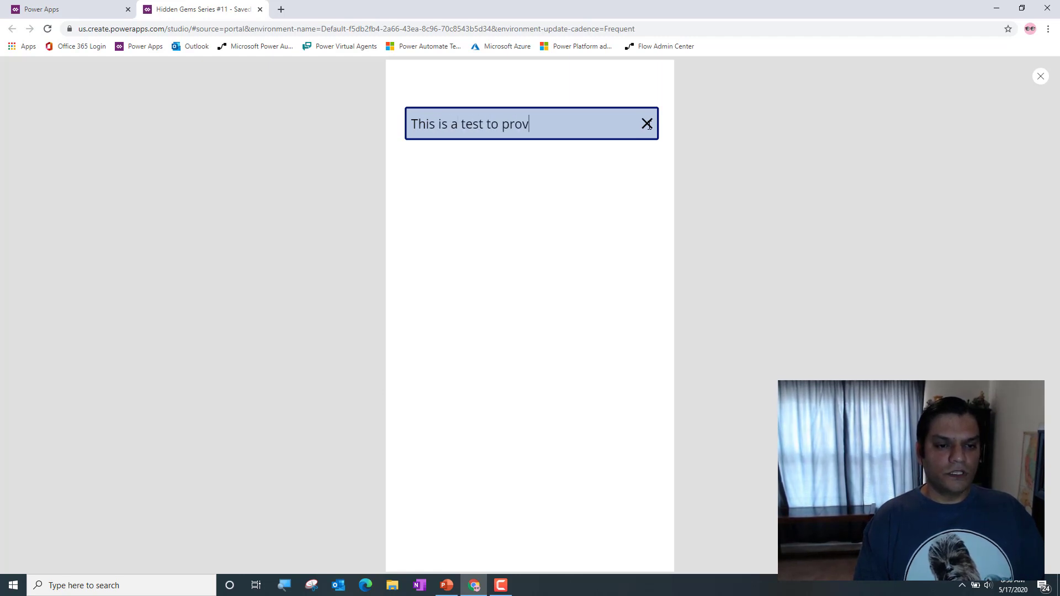
{"action": "type", "text": "e the power of padding"}
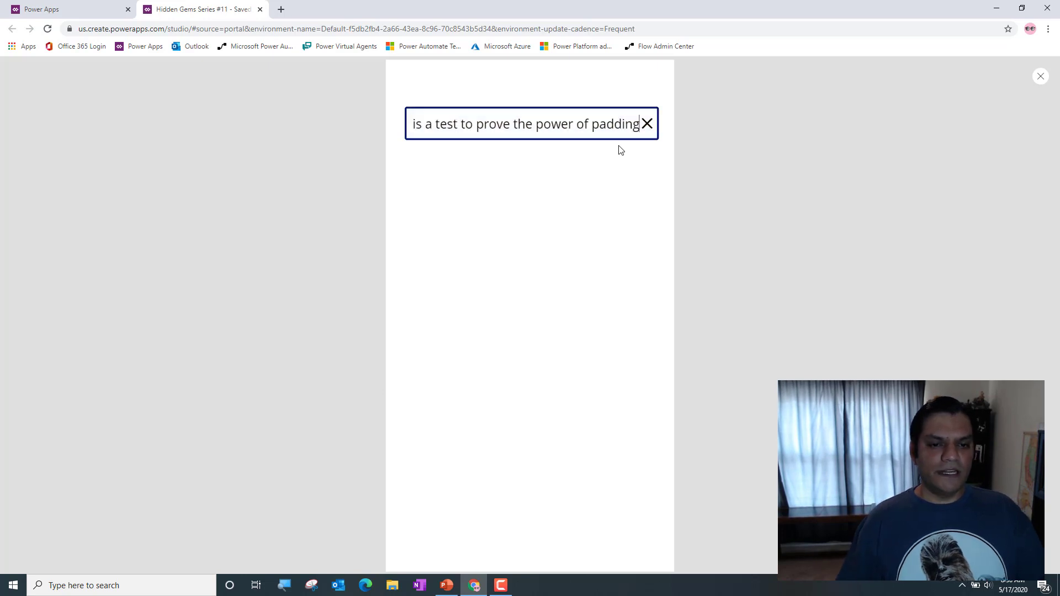
{"action": "left_click", "coordinate": [1040, 75]}
{"action": "left_click", "coordinate": [625, 353]}
- Select the PaddingRight property of the text input
{"action": "left_click", "coordinate": [628, 177]}
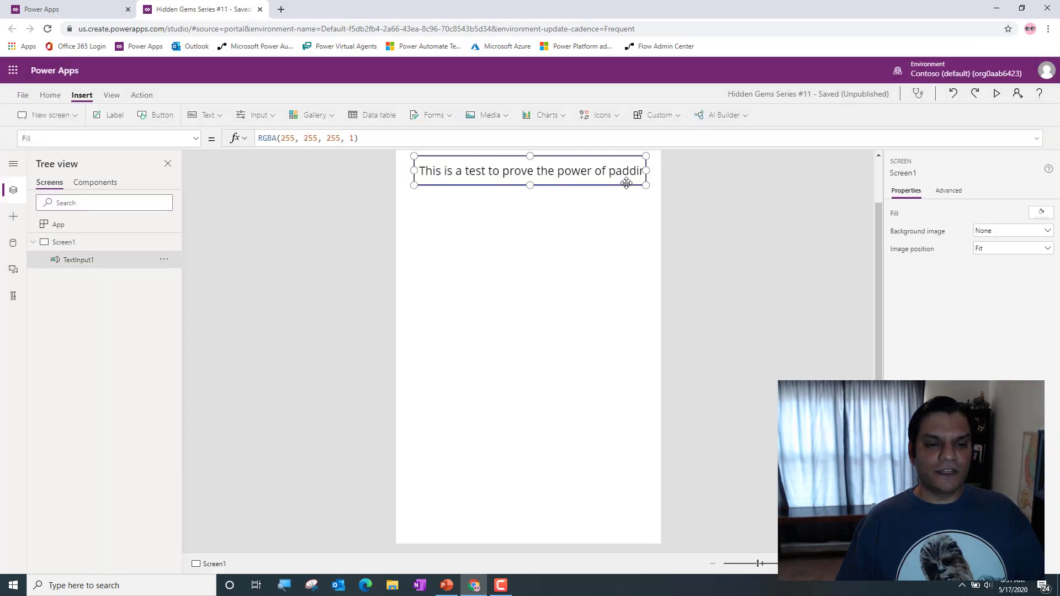
{"action": "left_click", "coordinate": [197, 139]}
{"action": "left_click", "coordinate": [163, 138]}
{"action": "type", "text": "PaddingBottom"}
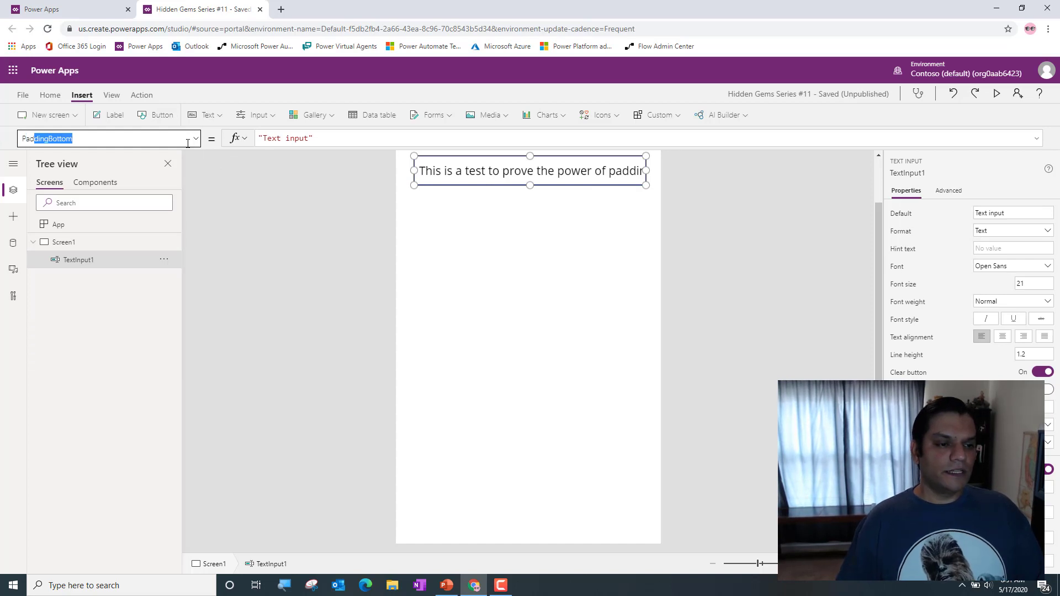
{"action": "left_click", "coordinate": [195, 138]}
{"action": "left_click", "coordinate": [105, 304]}
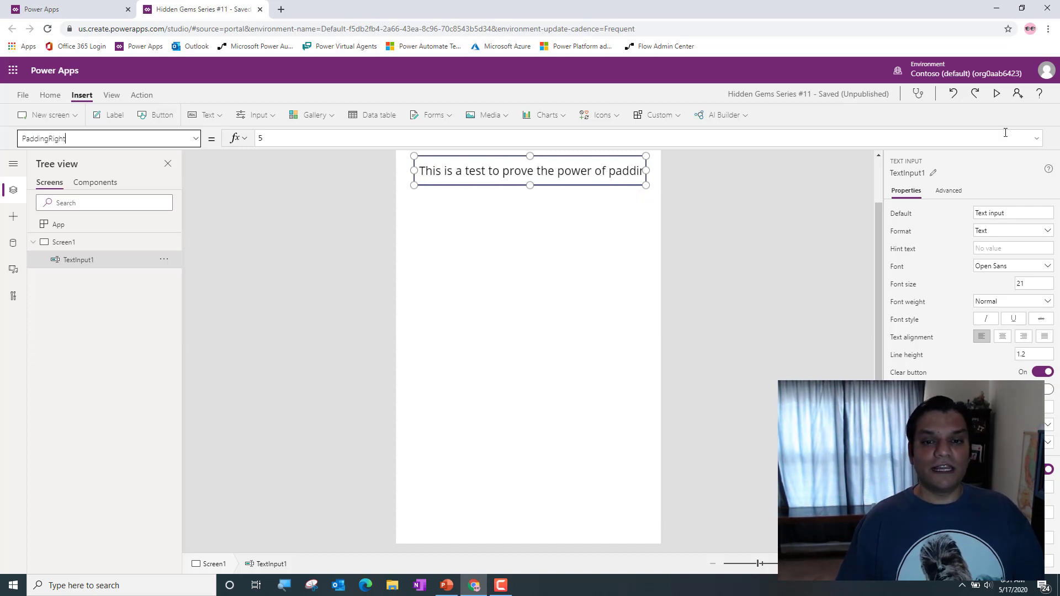
- Preview how the text meets the clear icon inside the text input, and return to the canvas
{"action": "left_click", "coordinate": [998, 96]}
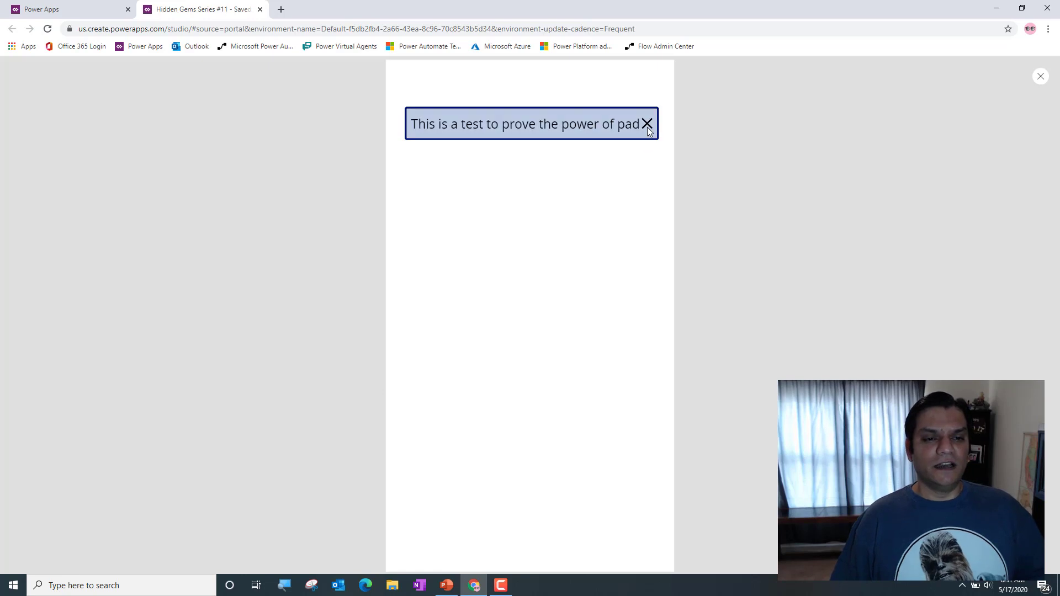
{"action": "left_click", "coordinate": [642, 161]}
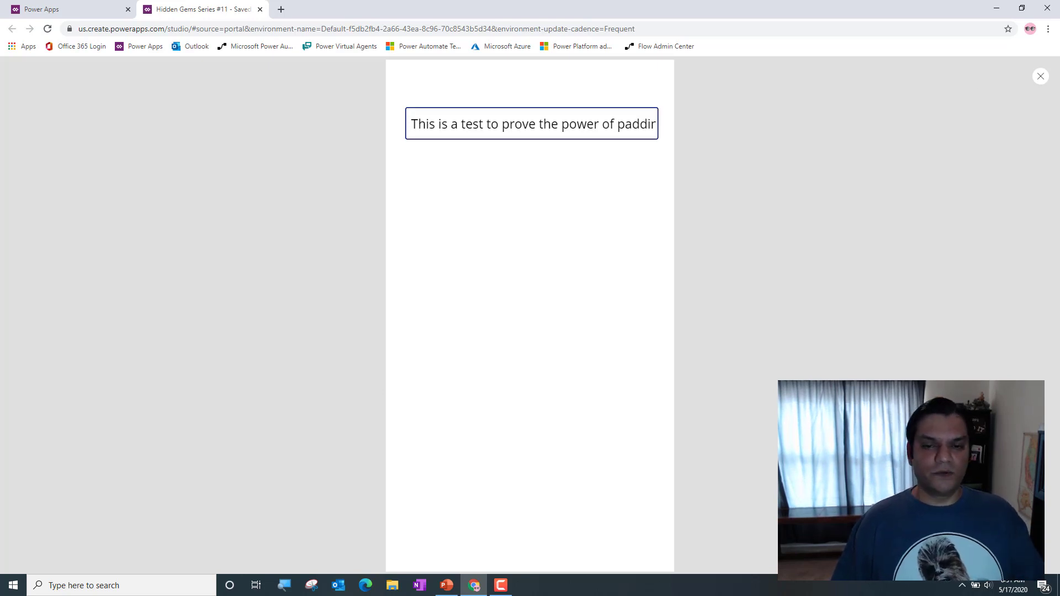
{"action": "left_click", "coordinate": [1040, 76]}
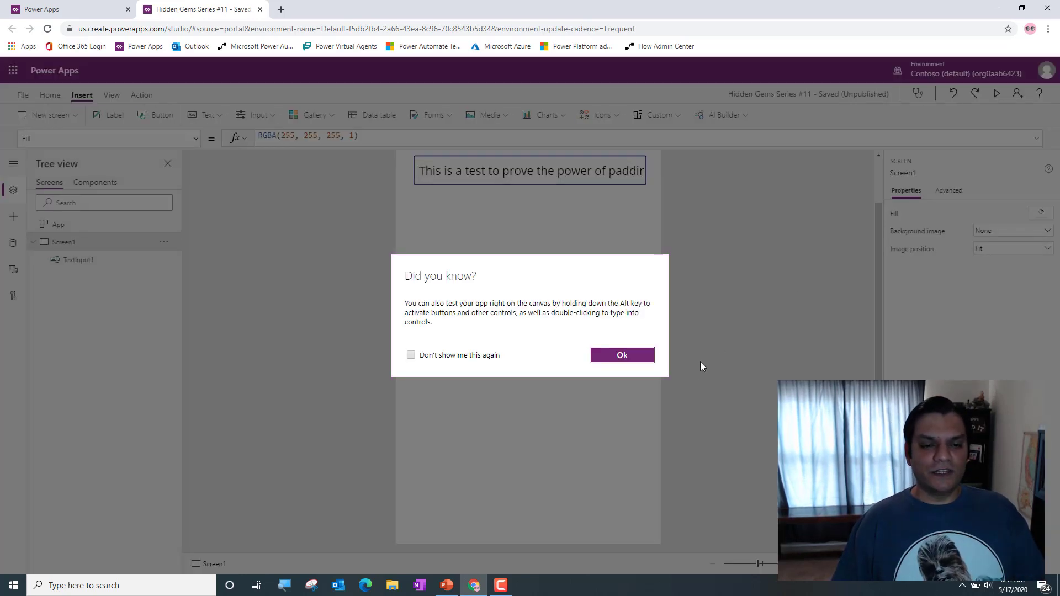
{"action": "left_click", "coordinate": [607, 360]}
- Set the text input's PaddingRight to 10 and preview the spacing between its text and the clear icon
{"action": "left_click", "coordinate": [558, 185]}
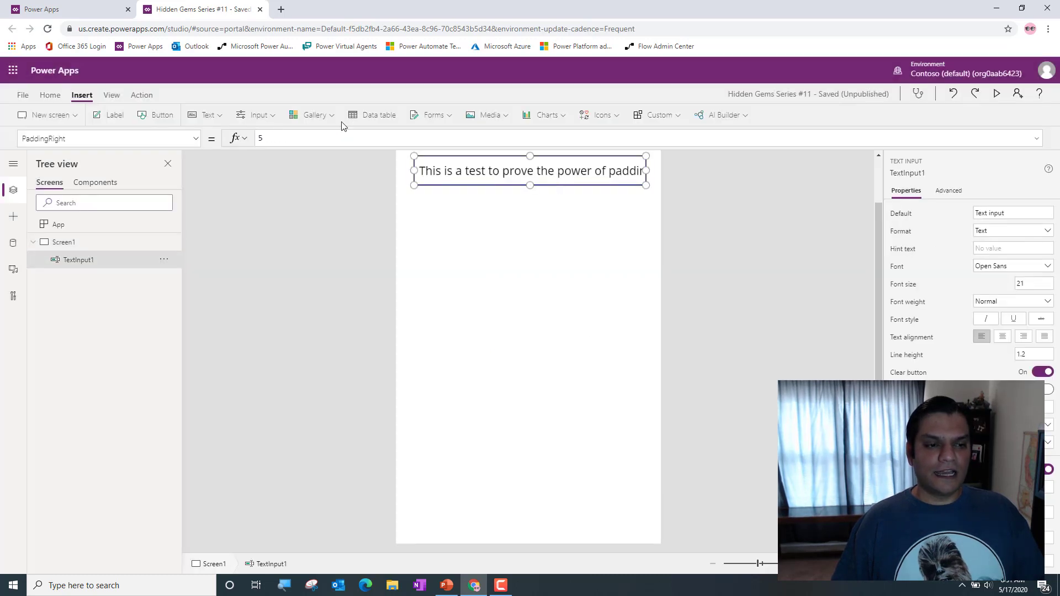
{"action": "left_click", "coordinate": [307, 140]}
{"action": "type", "text": "10"}
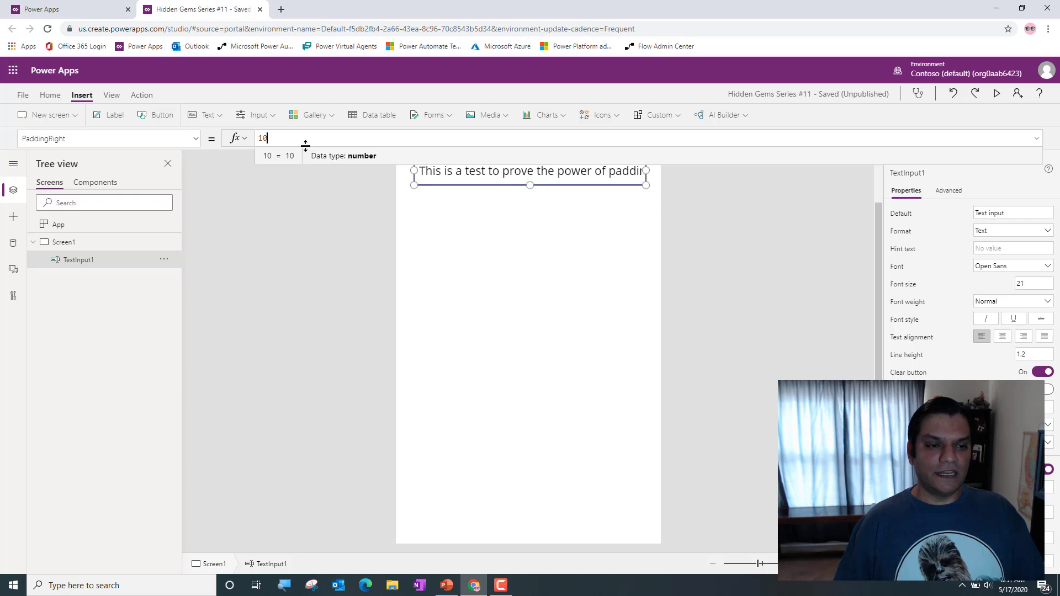
{"action": "left_click", "coordinate": [499, 253]}
{"action": "left_click", "coordinate": [540, 171]}
{"action": "left_click", "coordinate": [1001, 97]}
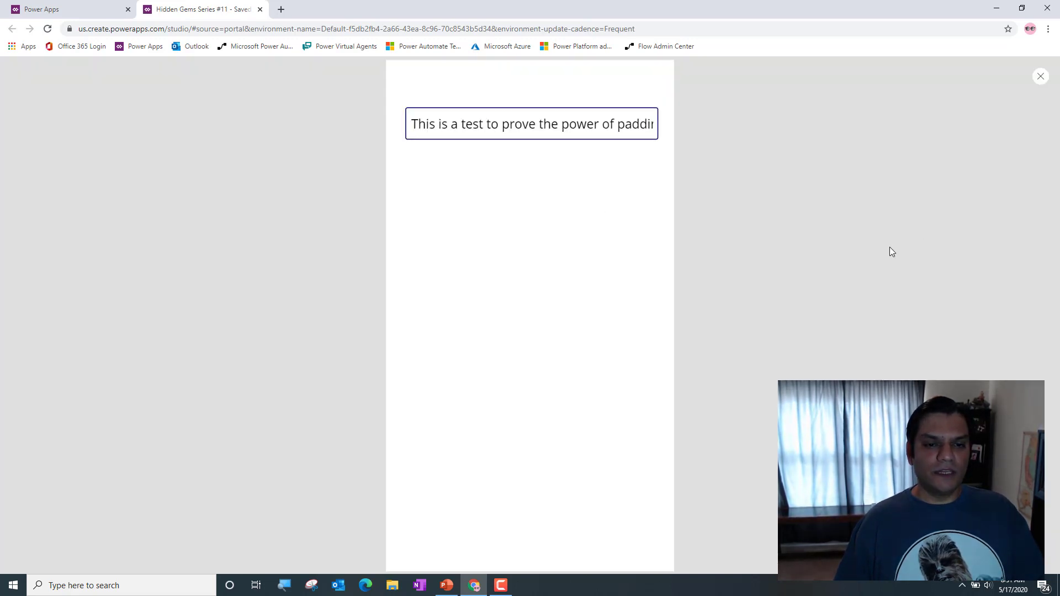
{"action": "left_click", "coordinate": [653, 135]}
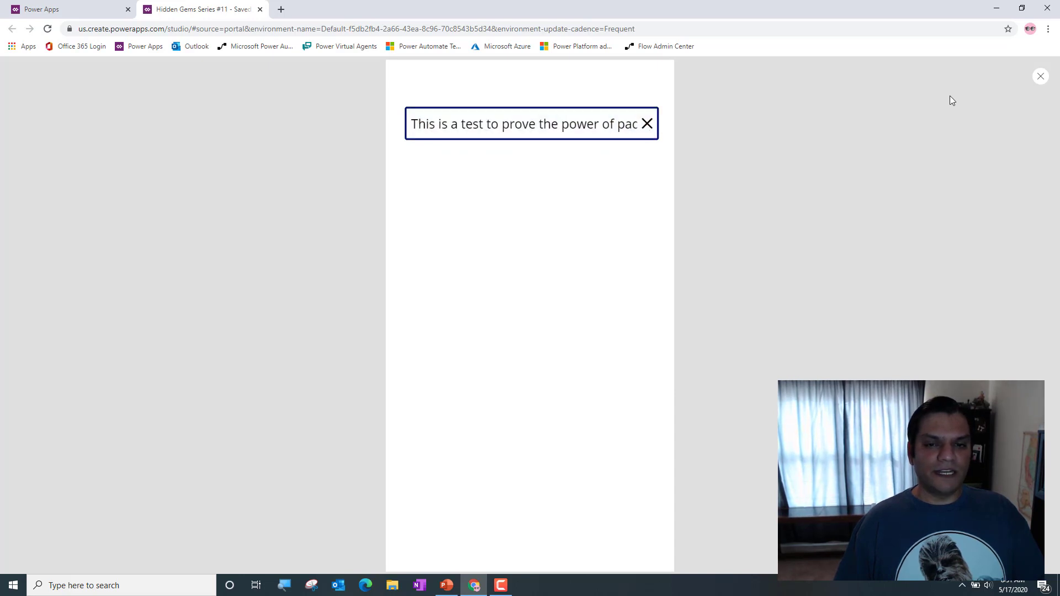
{"action": "left_click", "coordinate": [1040, 78]}
{"action": "left_click", "coordinate": [635, 356]}
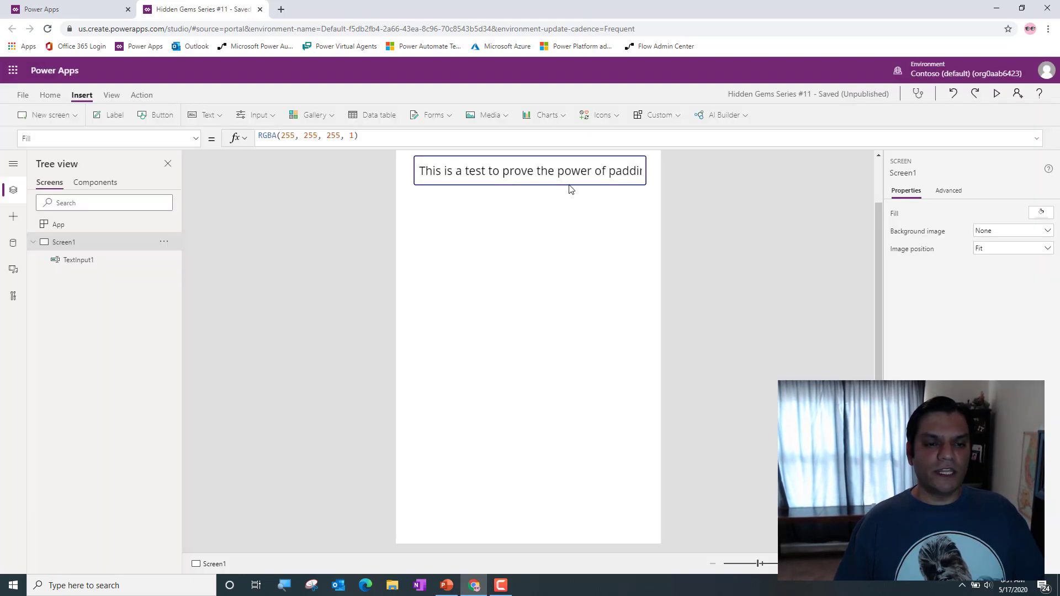
- Set the text input's PaddingRight to 20
{"action": "left_click", "coordinate": [324, 139]}
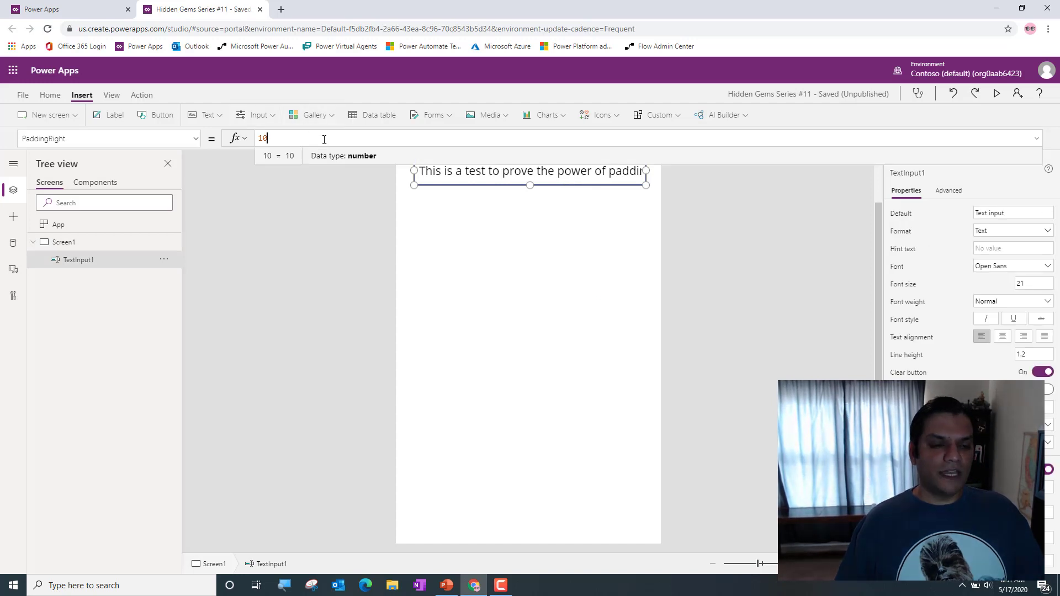
{"action": "key", "text": "BackSpace"}
{"action": "key", "text": "BackSpace"}
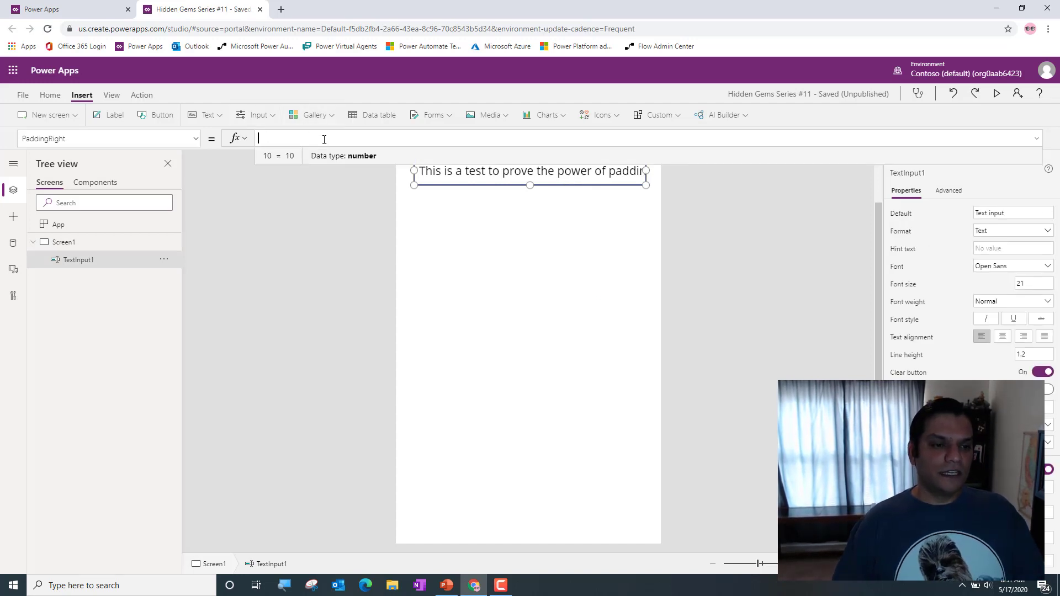
{"action": "type", "text": "20"}
{"action": "left_click", "coordinate": [558, 291]}
- Clear the text input's contents in the app preview and return to the canvas
{"action": "left_click", "coordinate": [993, 92]}
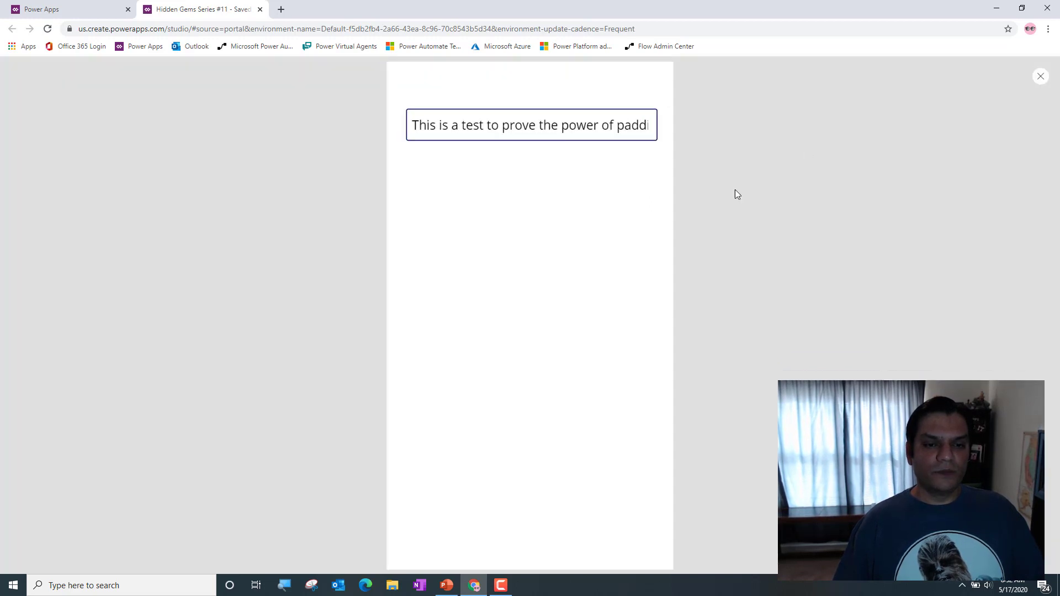
{"action": "left_click", "coordinate": [646, 124]}
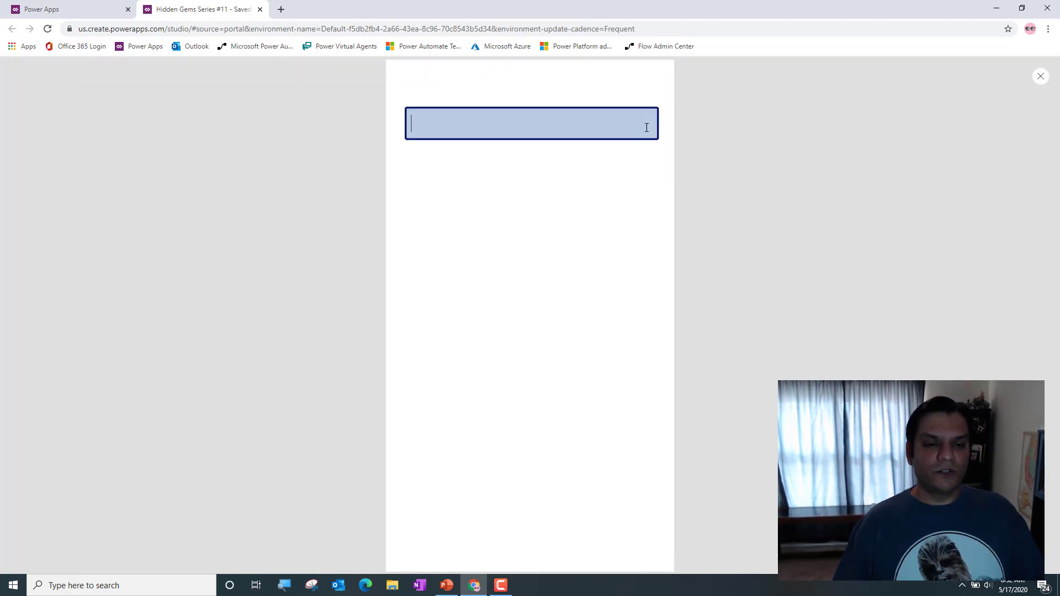
{"action": "left_click", "coordinate": [1041, 77]}
{"action": "left_click", "coordinate": [609, 365]}
- Set the text input's PaddingRight to 0 and enter "To prove the power of the padding control" in it during a preview
{"action": "left_click", "coordinate": [591, 175]}
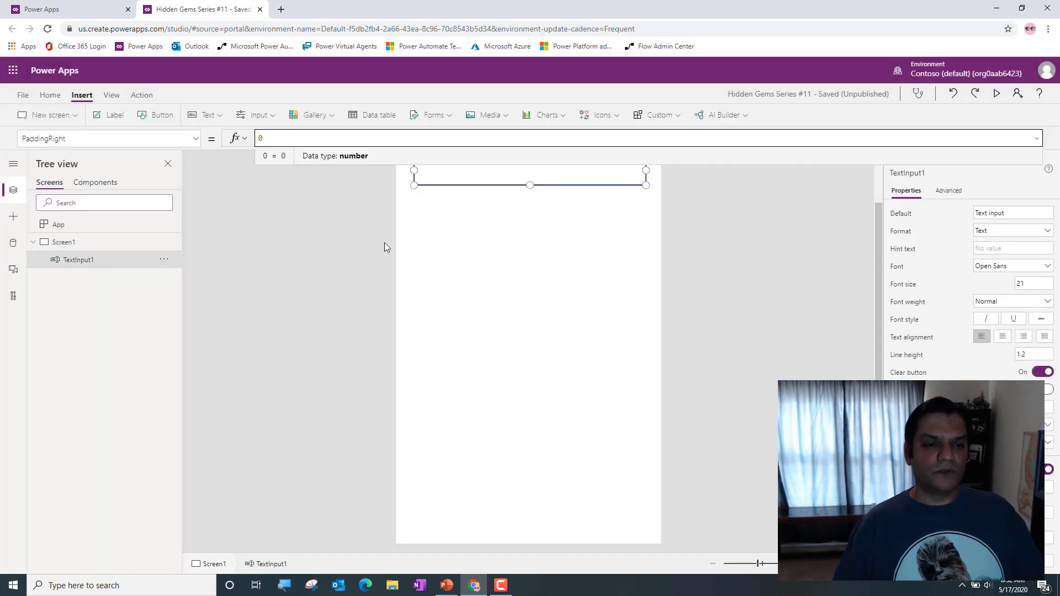
{"action": "left_click", "coordinate": [598, 203]}
{"action": "left_click", "coordinate": [995, 94]}
{"action": "left_click", "coordinate": [631, 131]}
{"action": "type", "text": "To prove the"}
{"action": "type", "text": " power of the padding control"}
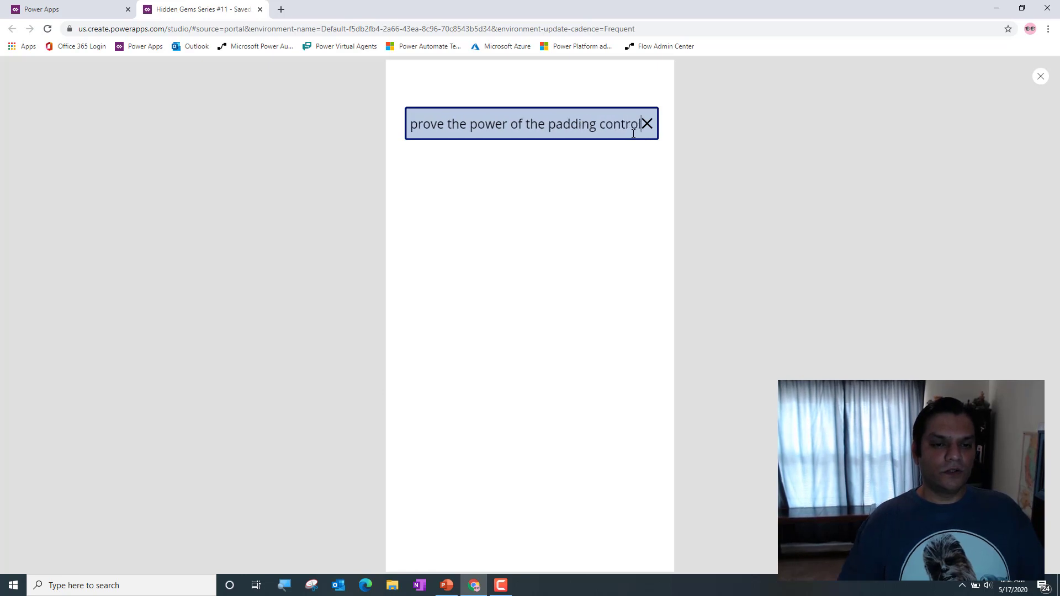
- Compare the text's fit with the text input unfocused and focused, and return to the canvas
{"action": "left_click", "coordinate": [707, 281]}
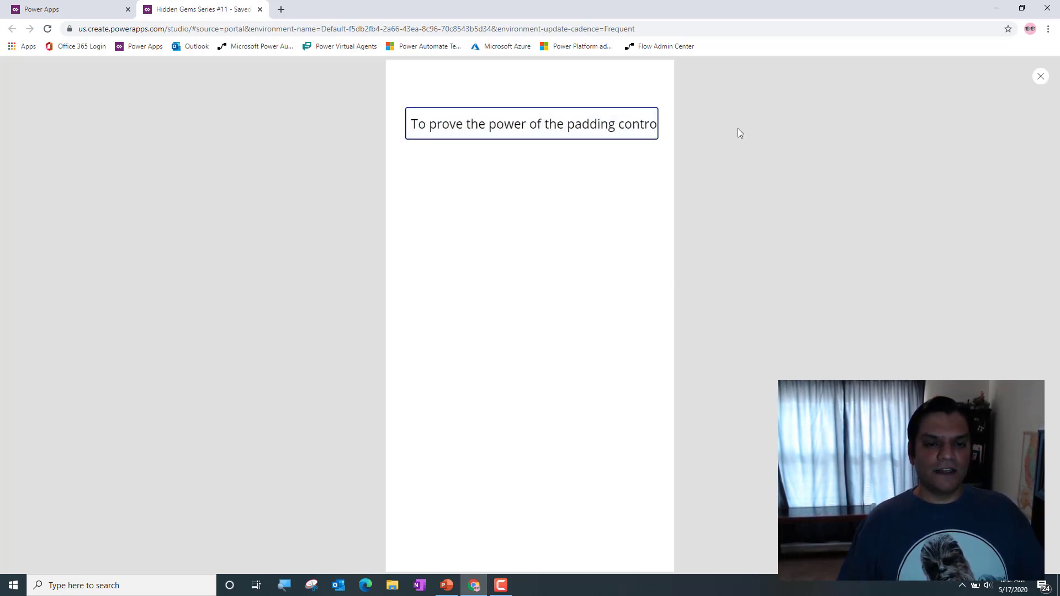
{"action": "left_click", "coordinate": [641, 128]}
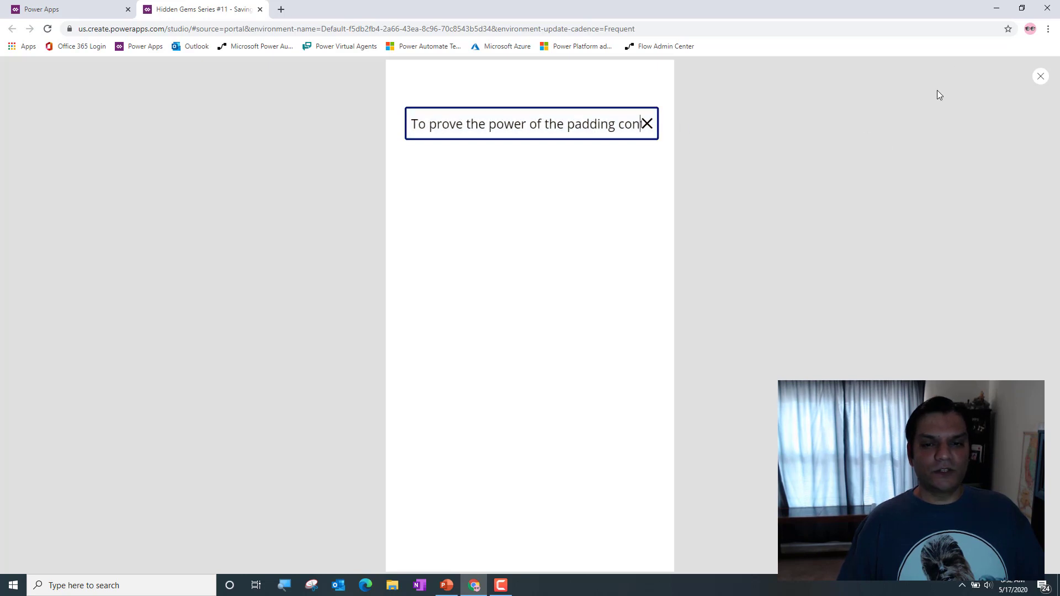
{"action": "left_click", "coordinate": [1036, 79]}
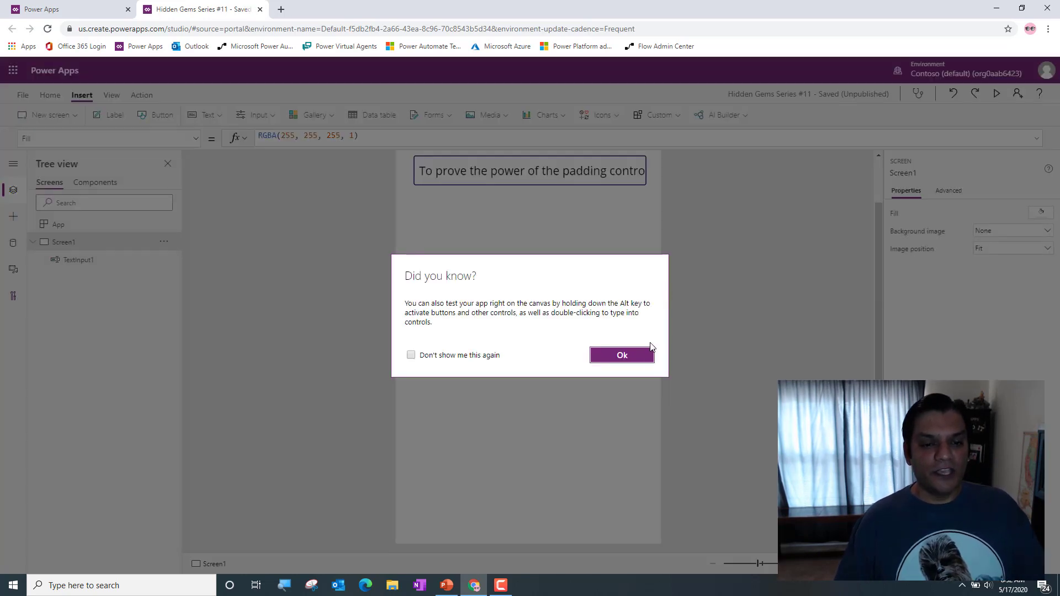
{"action": "left_click", "coordinate": [624, 354]}
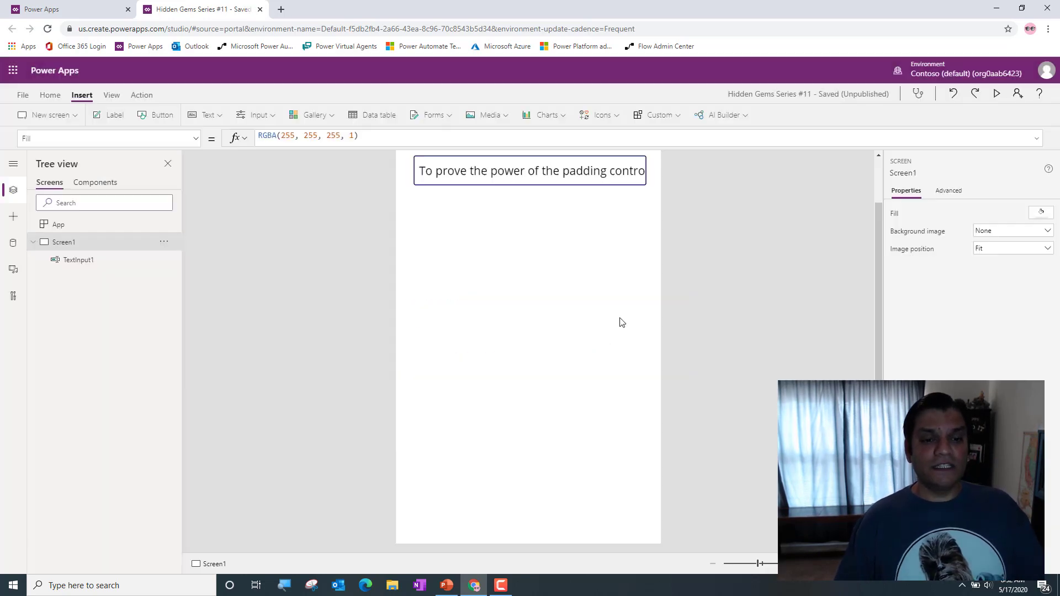
- Switch to the PowerPoint presentation to view the slide listing the features to demonstrate
{"action": "left_click", "coordinate": [585, 186]}
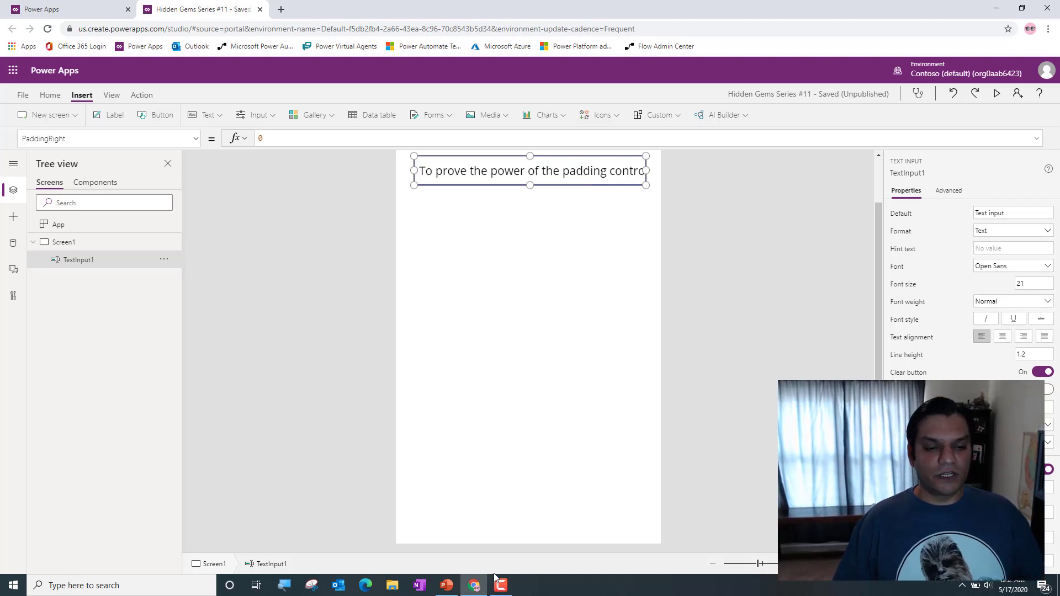
{"action": "left_click", "coordinate": [447, 585]}
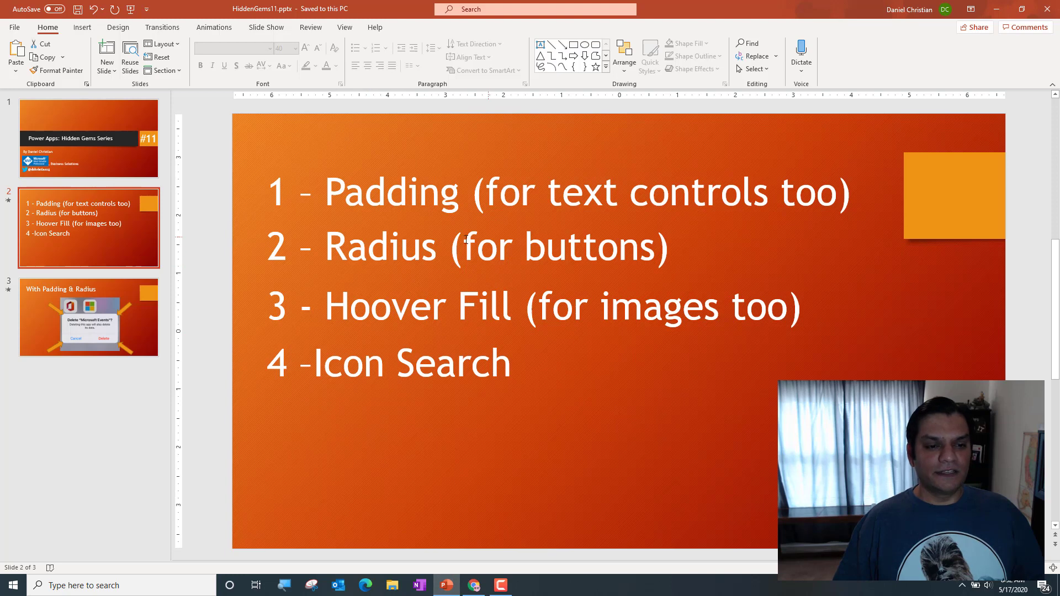
- Return from the presentation to the Power Apps canvas and delete the text input control
{"action": "left_click", "coordinate": [997, 9]}
{"action": "left_click_drag", "start_coordinate": [623, 183], "coordinate": [612, 217]}
{"action": "key", "text": "Delete"}
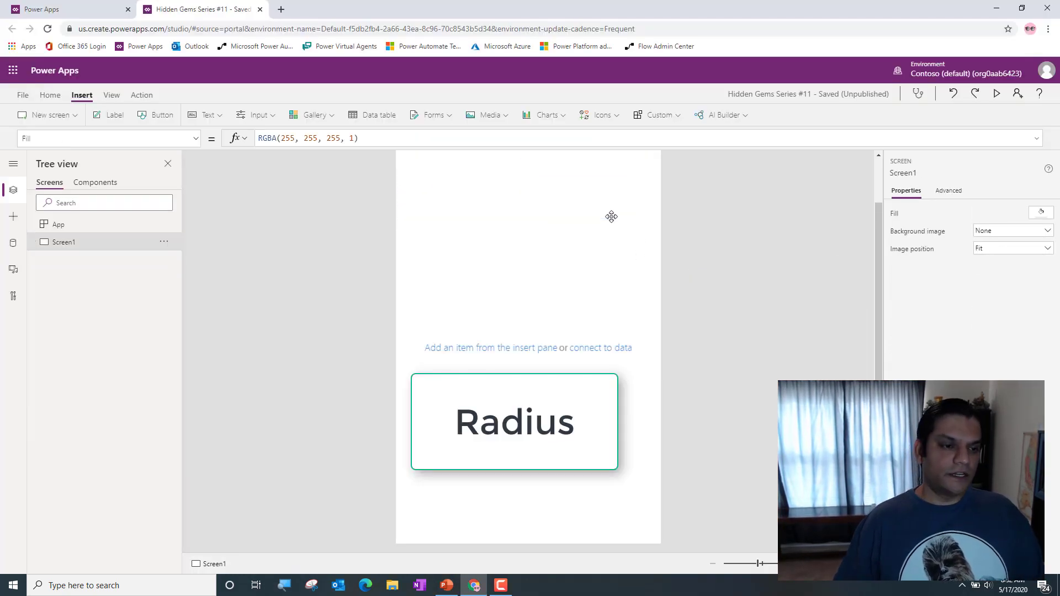
- Insert a button on the screen and enlarge it to about 444 by 224
{"action": "left_click", "coordinate": [155, 115]}
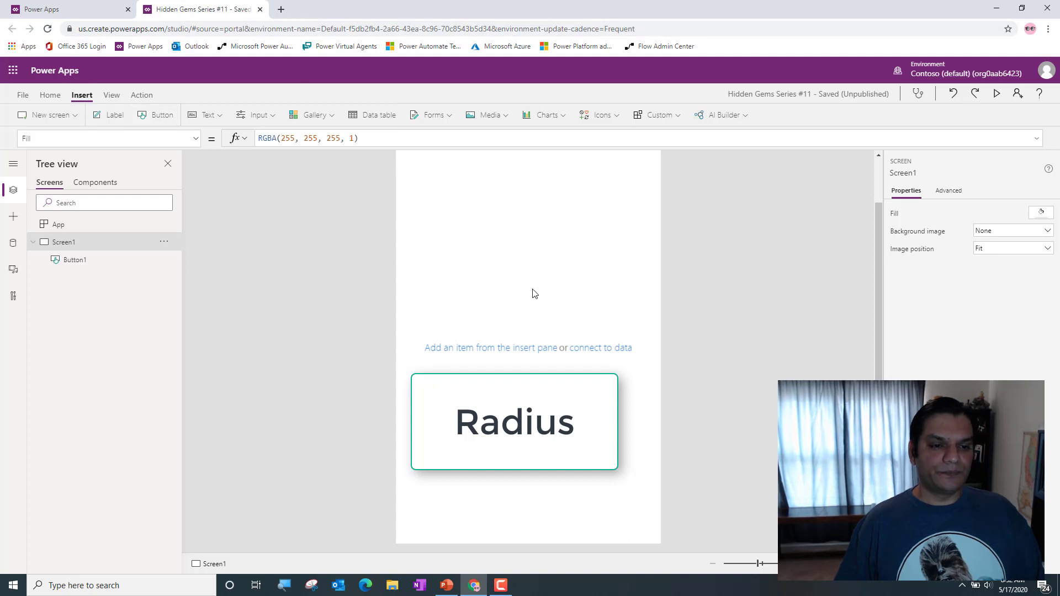
{"action": "left_click_drag", "start_coordinate": [498, 164], "coordinate": [561, 345]}
{"action": "left_click", "coordinate": [594, 360]}
{"action": "left_click", "coordinate": [513, 379]}
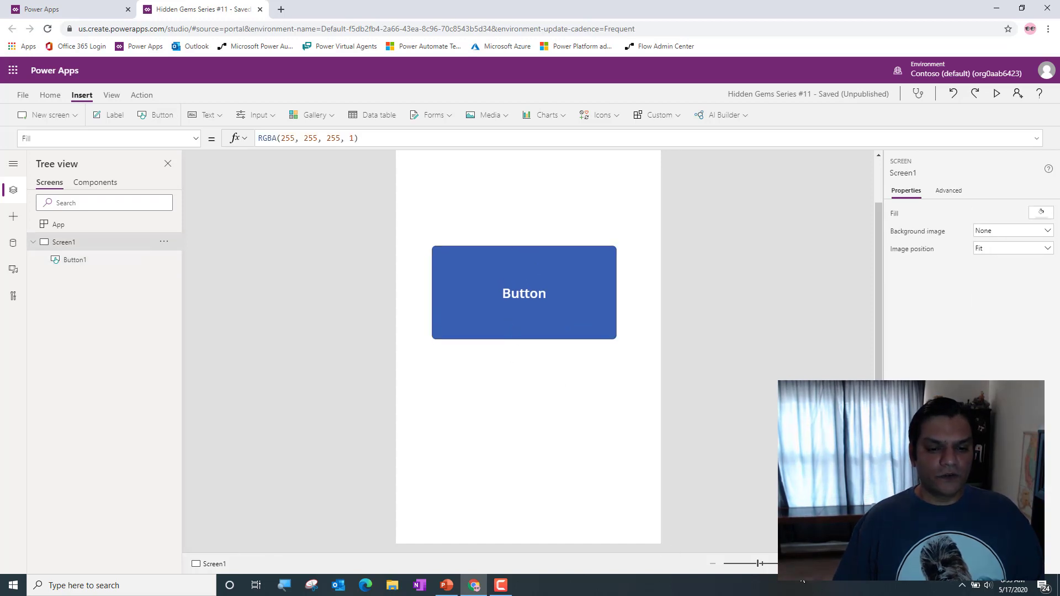
{"action": "left_click", "coordinate": [773, 563]}
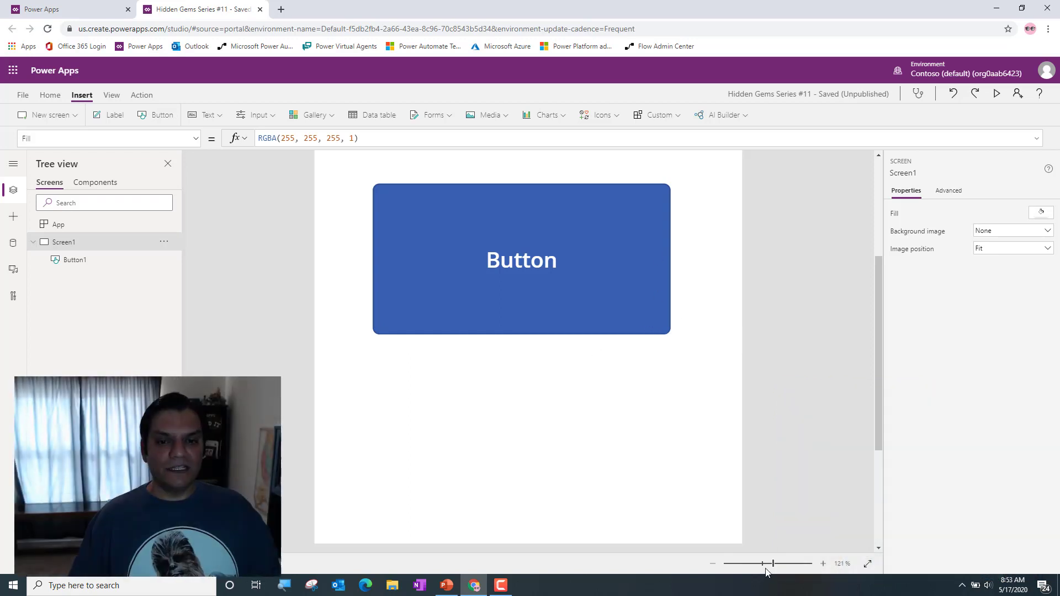
- Set the button's border radius to 0 to give it square corners
{"action": "left_click", "coordinate": [620, 319]}
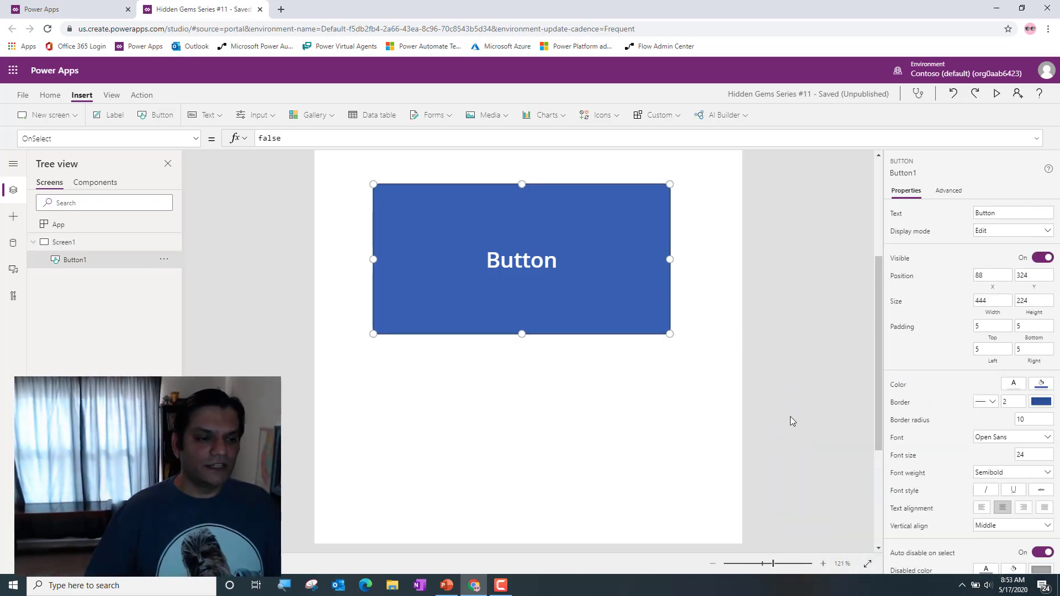
{"action": "left_click", "coordinate": [453, 589]}
{"action": "left_click", "coordinate": [452, 590]}
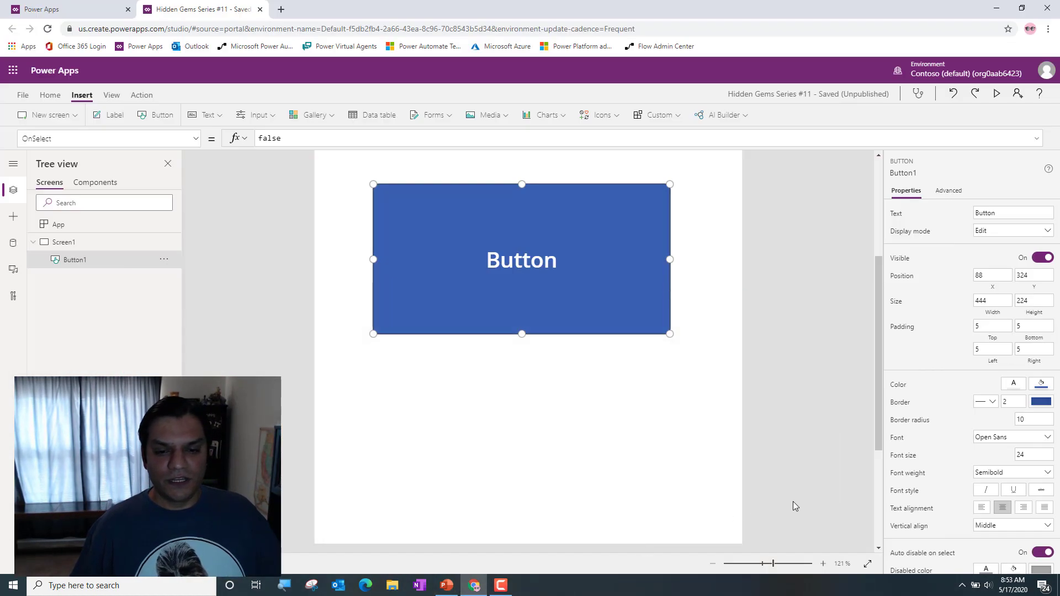
{"action": "scroll", "coordinate": [1014, 496], "scroll_direction": "down", "scroll_amount": 2}
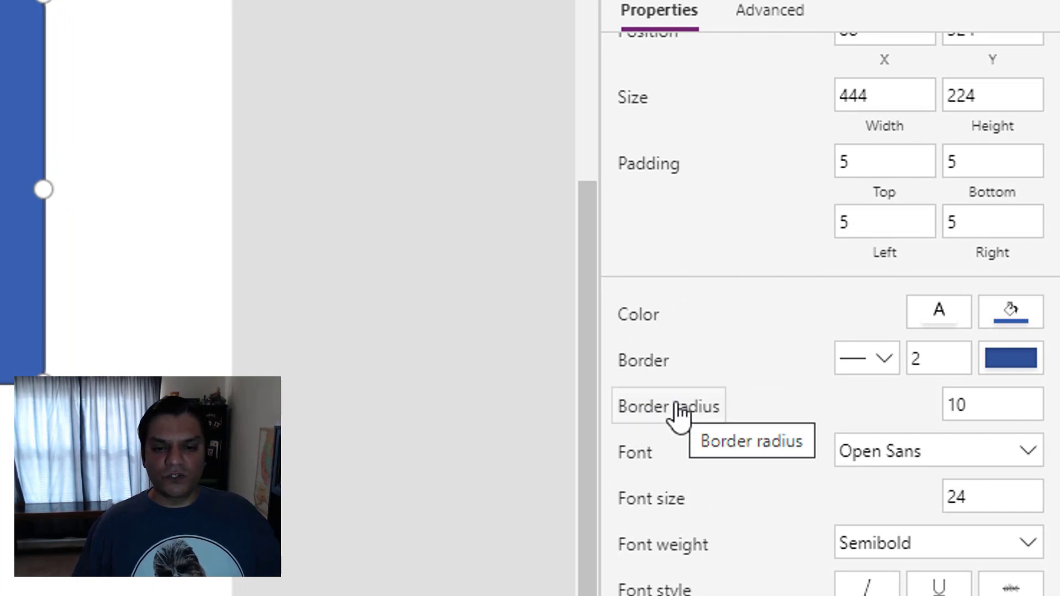
{"action": "left_click", "coordinate": [1020, 404]}
{"action": "type", "text": "0"}
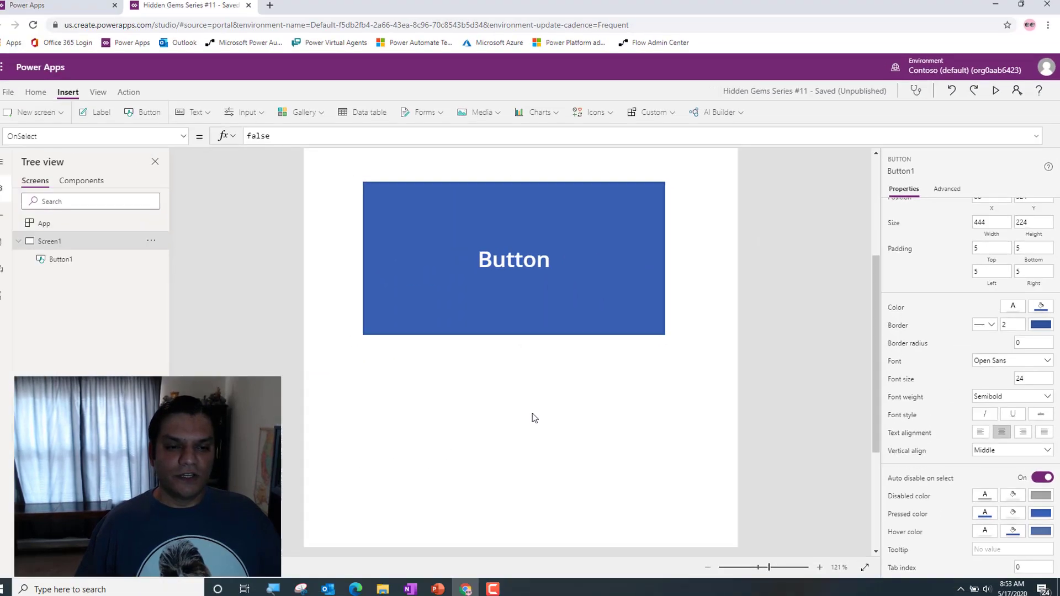
{"action": "left_click", "coordinate": [21, 528]}
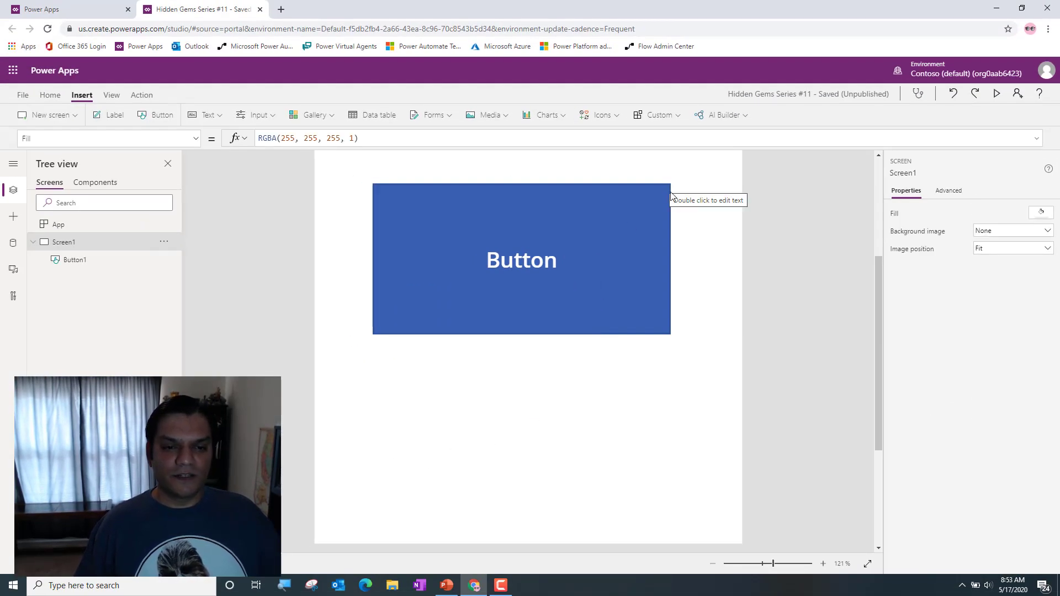
- Select the button's RadiusBottomLeft property for editing in the formula bar
{"action": "left_click", "coordinate": [657, 301]}
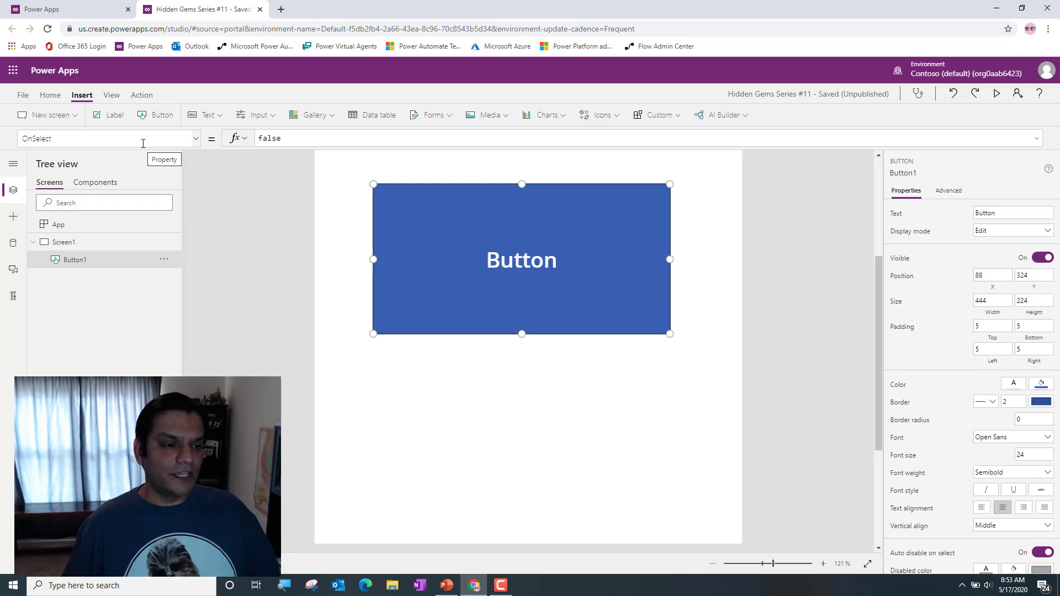
{"action": "left_click_drag", "start_coordinate": [142, 139], "coordinate": [3, 138]}
{"action": "type", "text": "RadiusBottomLeft"}
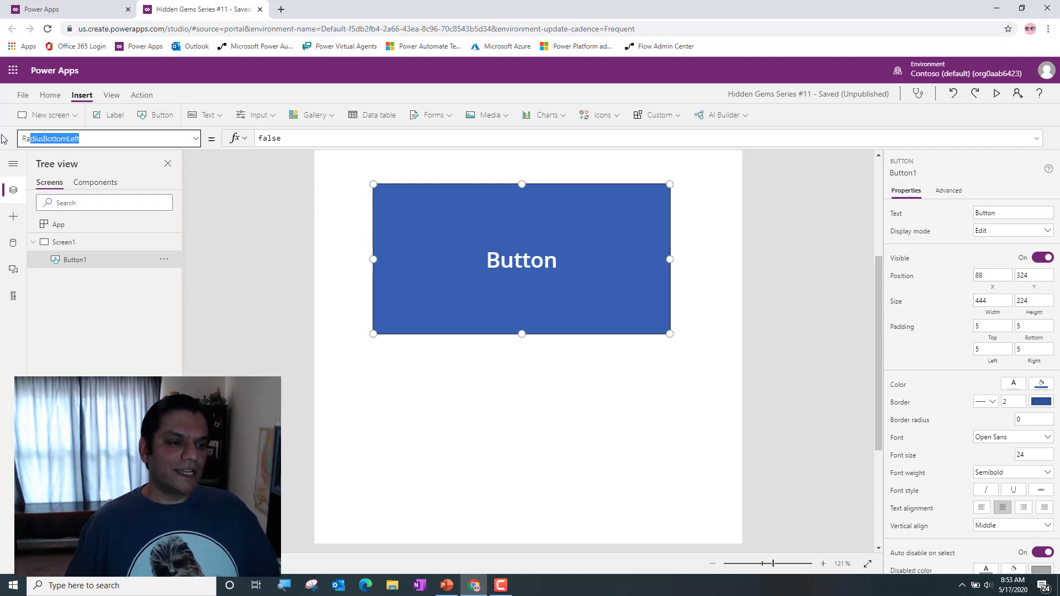
{"action": "left_click", "coordinate": [190, 206]}
{"action": "left_click_drag", "start_coordinate": [109, 143], "coordinate": [19, 139]}
{"action": "type", "text": "ra"}
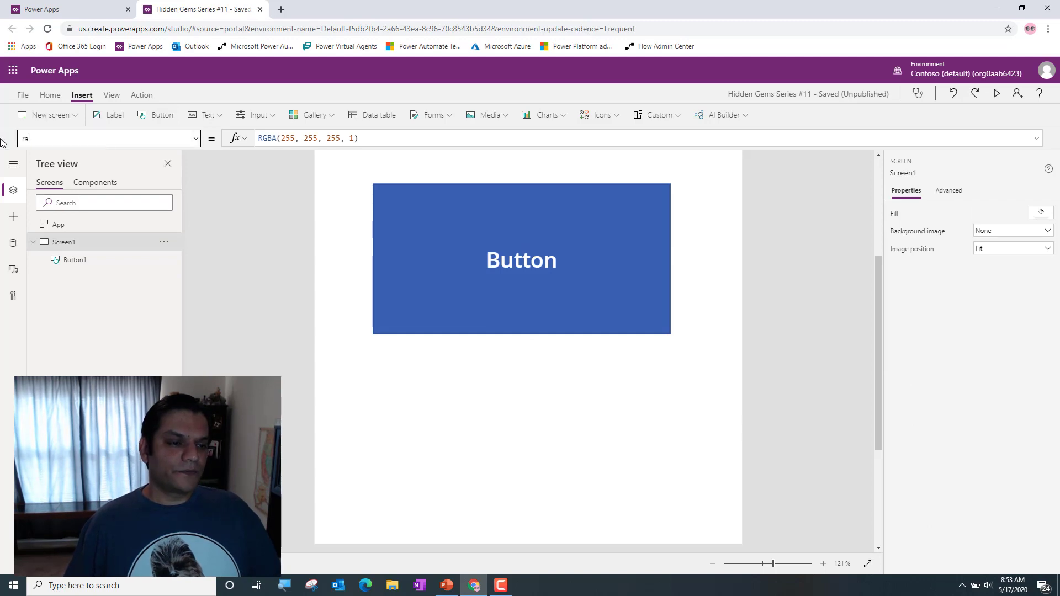
{"action": "left_click", "coordinate": [80, 260]}
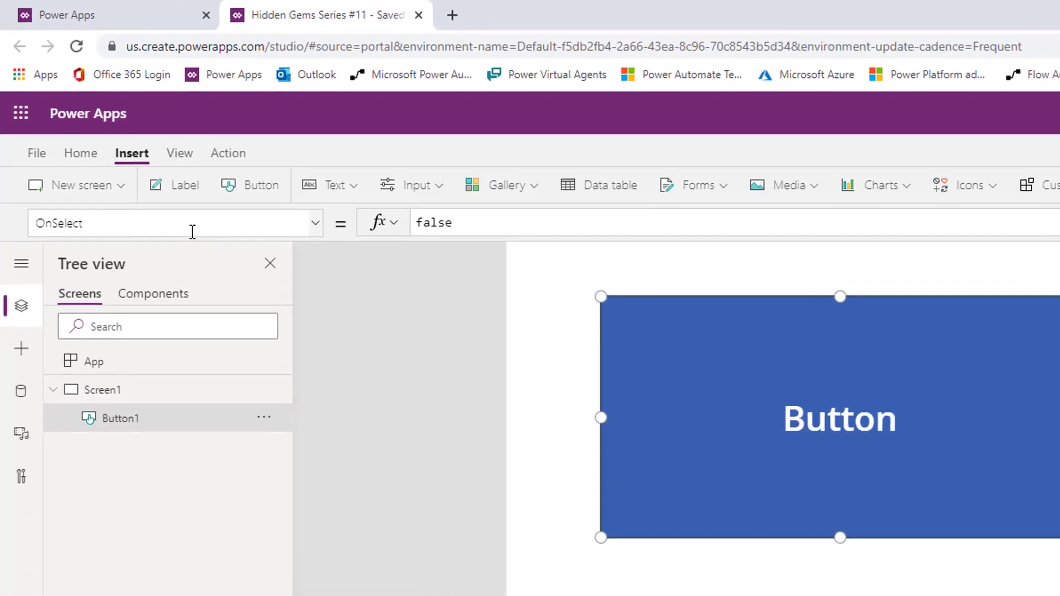
{"action": "left_click_drag", "start_coordinate": [192, 232], "coordinate": [2, 231]}
{"action": "type", "text": "r"}
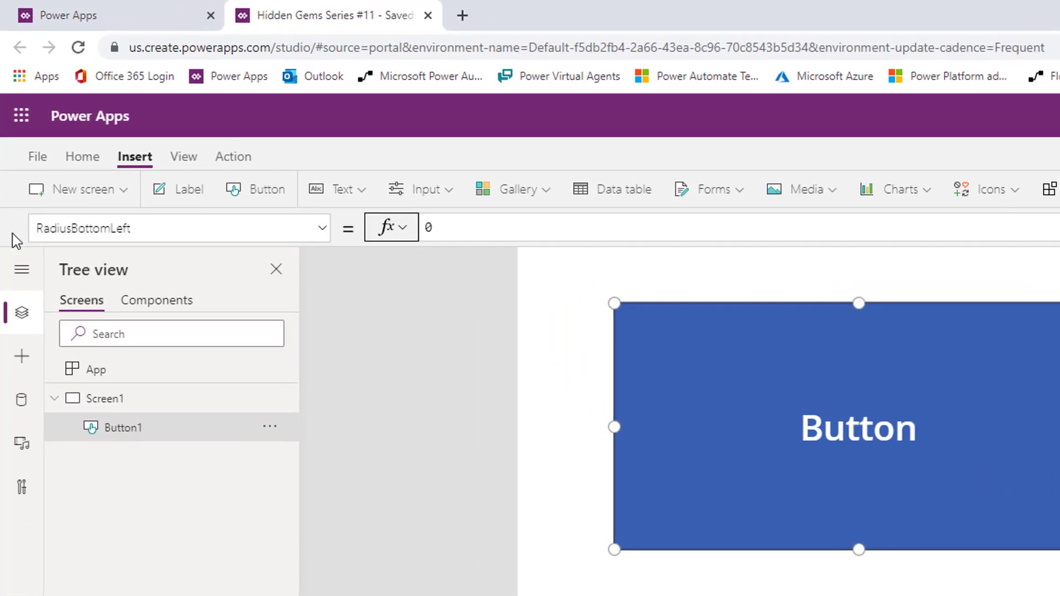
- Review the separate corner radius properties available for the button
{"action": "left_click", "coordinate": [323, 228]}
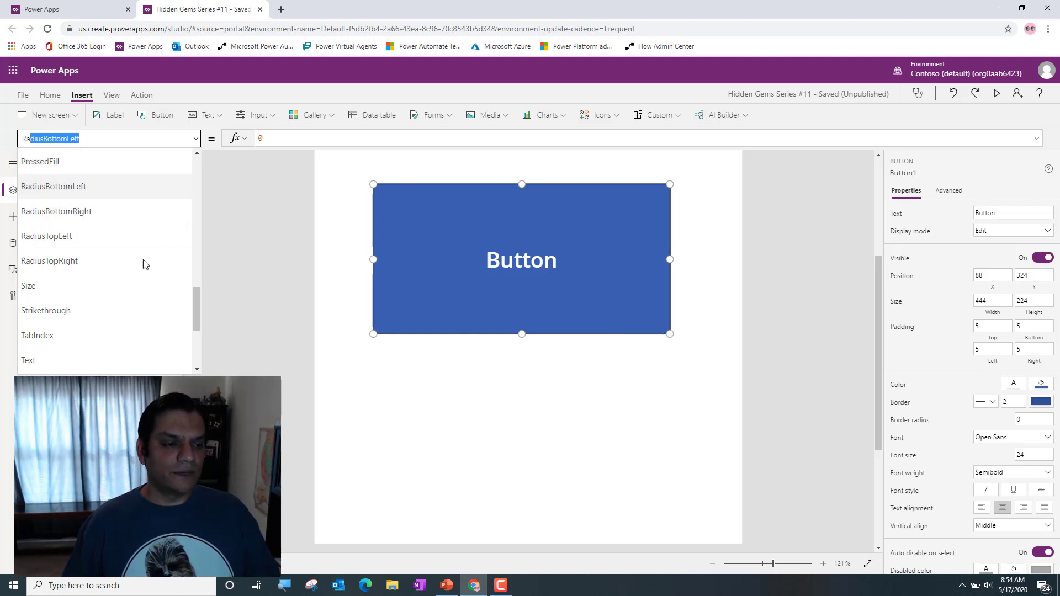
{"action": "left_click", "coordinate": [393, 204]}
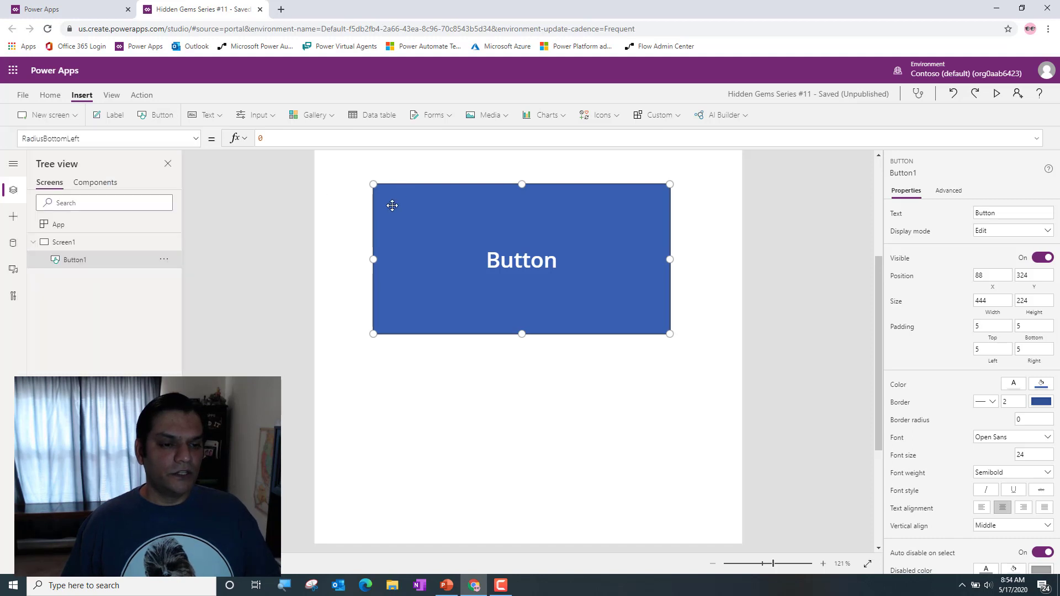
{"action": "left_click", "coordinate": [327, 235]}
{"action": "left_click", "coordinate": [402, 215]}
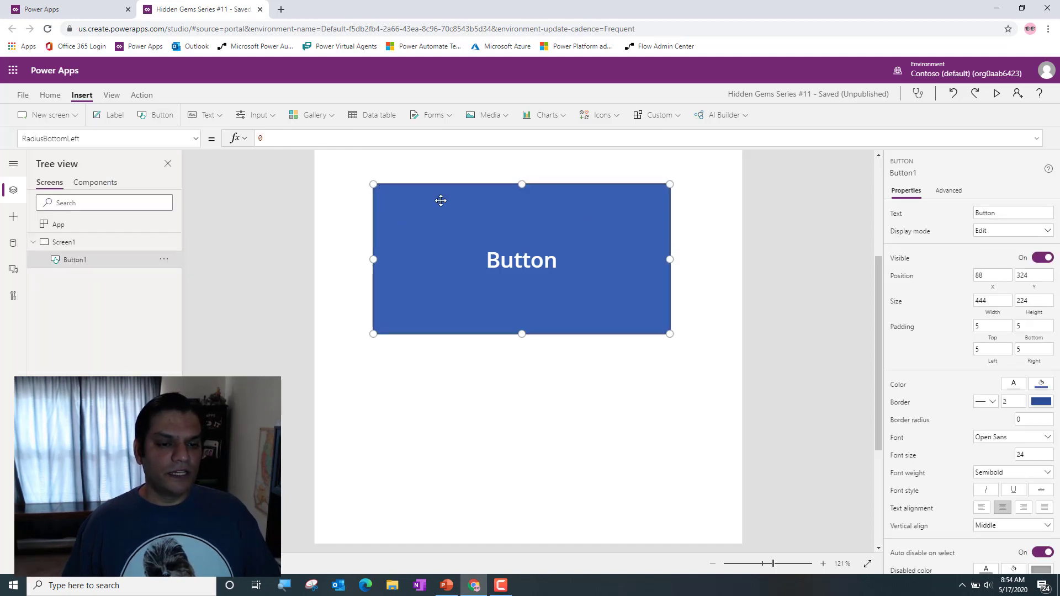
- Switch to the PowerPoint presentation to view the "With Padding & Radius" slide, and return to Power Apps
{"action": "left_click", "coordinate": [446, 584]}
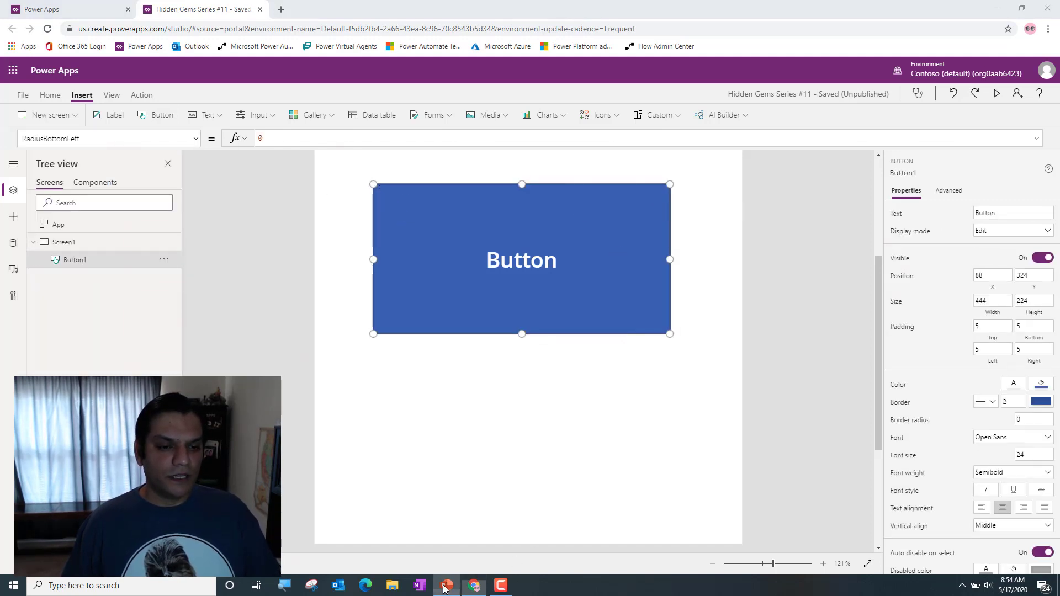
{"action": "left_click", "coordinate": [135, 329]}
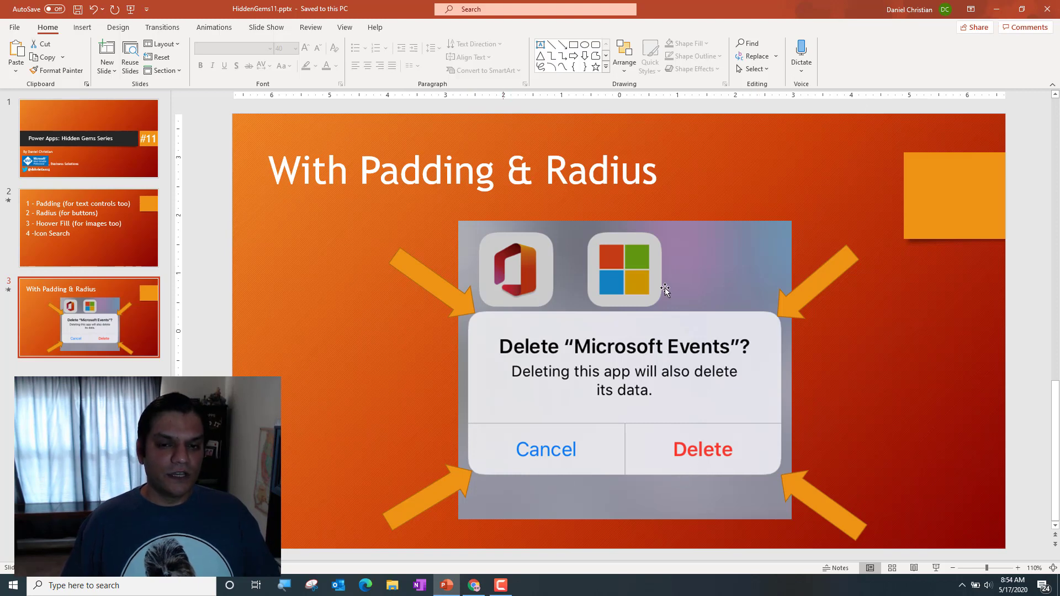
{"action": "key", "text": "alt+Tab"}
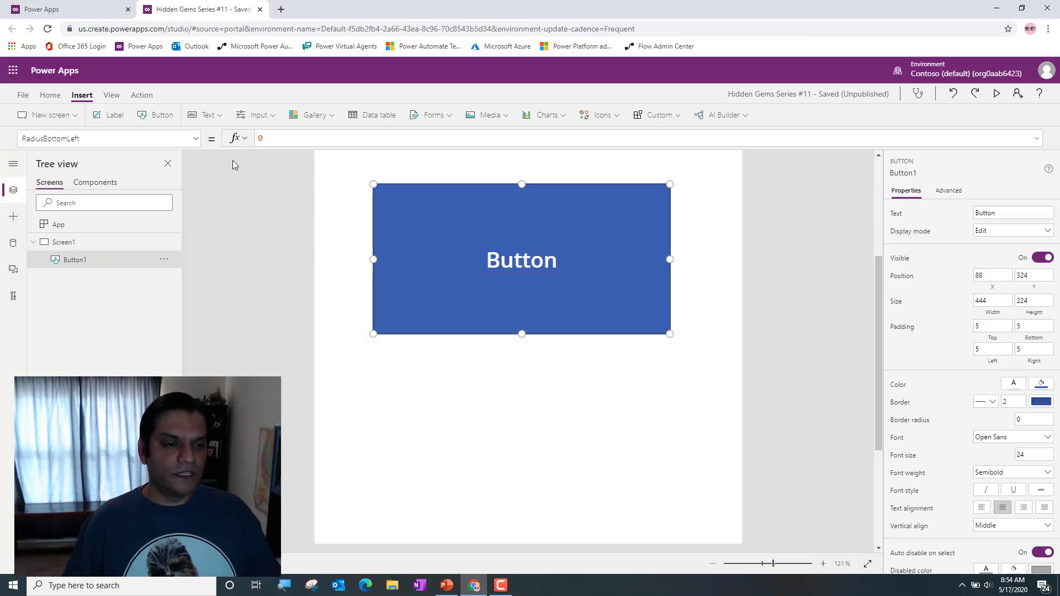
- Try a RadiusBottomLeft value of 50 on the button and undo the change
{"action": "type", "text": "50"}
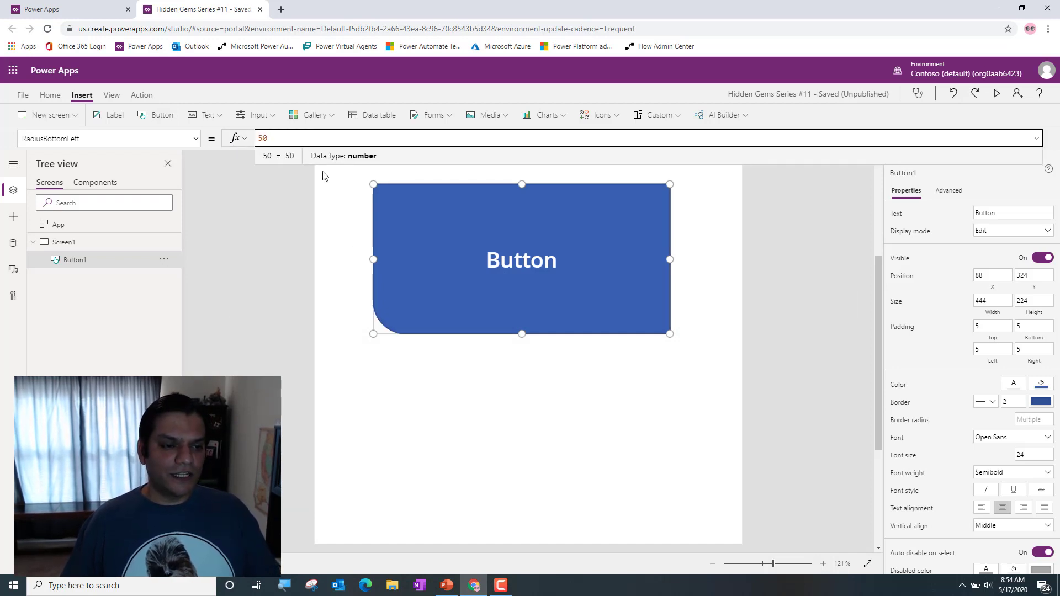
{"action": "left_click", "coordinate": [952, 94]}
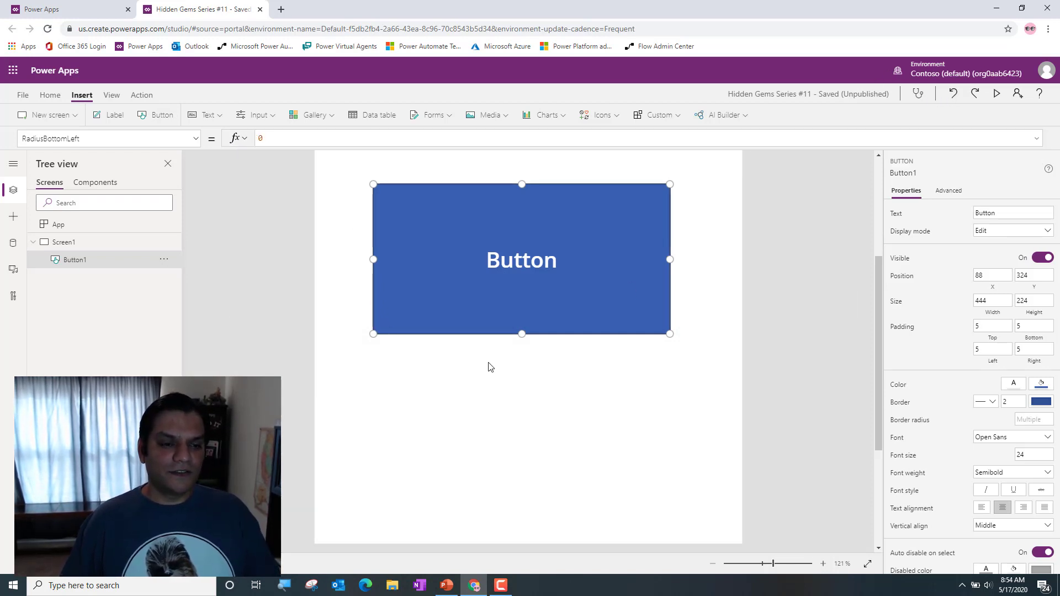
{"action": "left_click", "coordinate": [421, 356]}
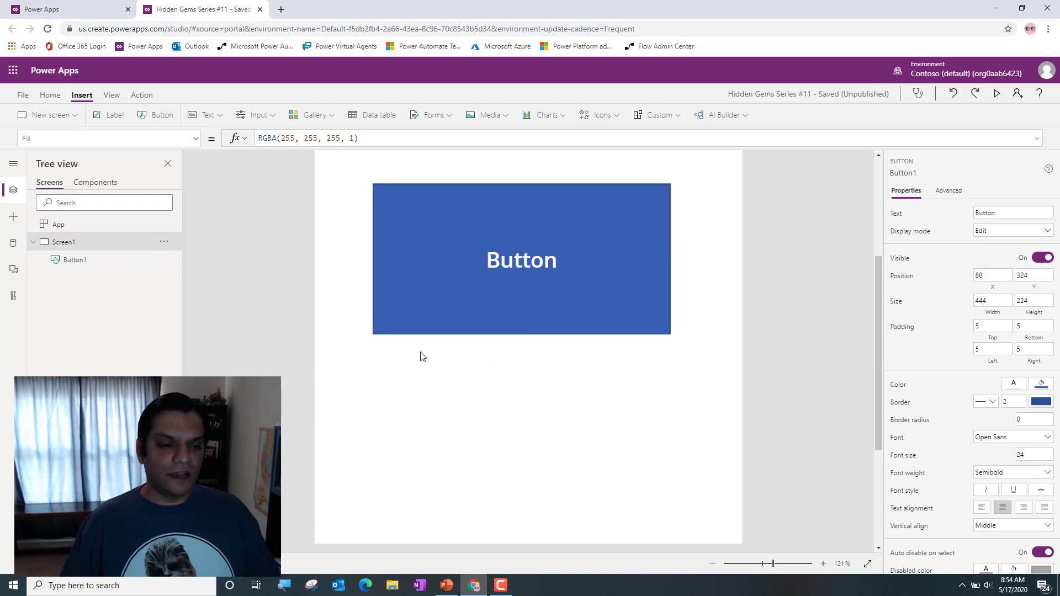
- Set the button's RadiusBottomLeft property to 50
{"action": "left_click", "coordinate": [382, 333]}
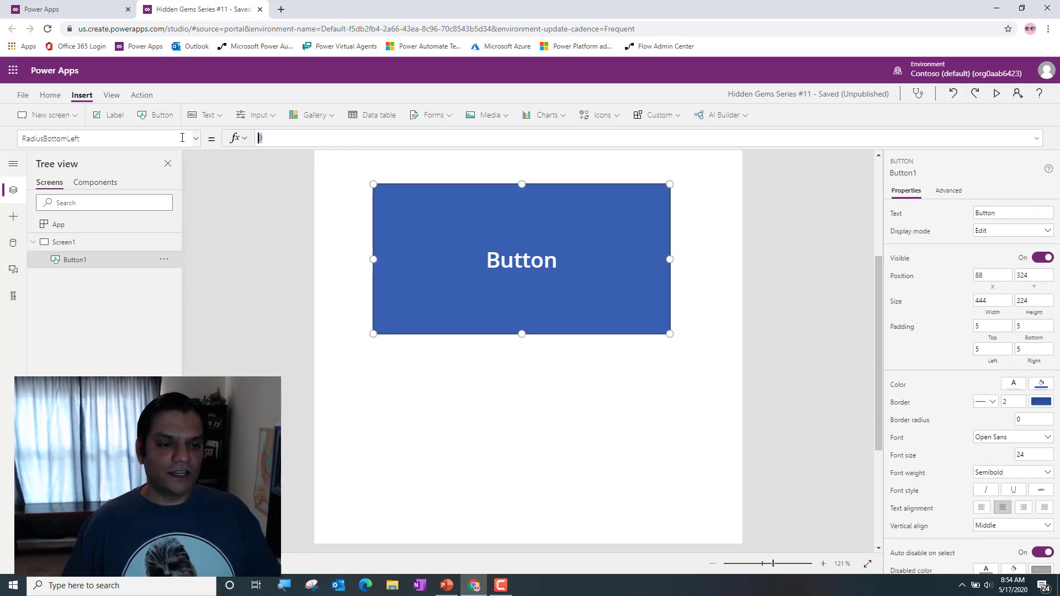
{"action": "type", "text": "50"}
{"action": "left_click", "coordinate": [407, 354]}
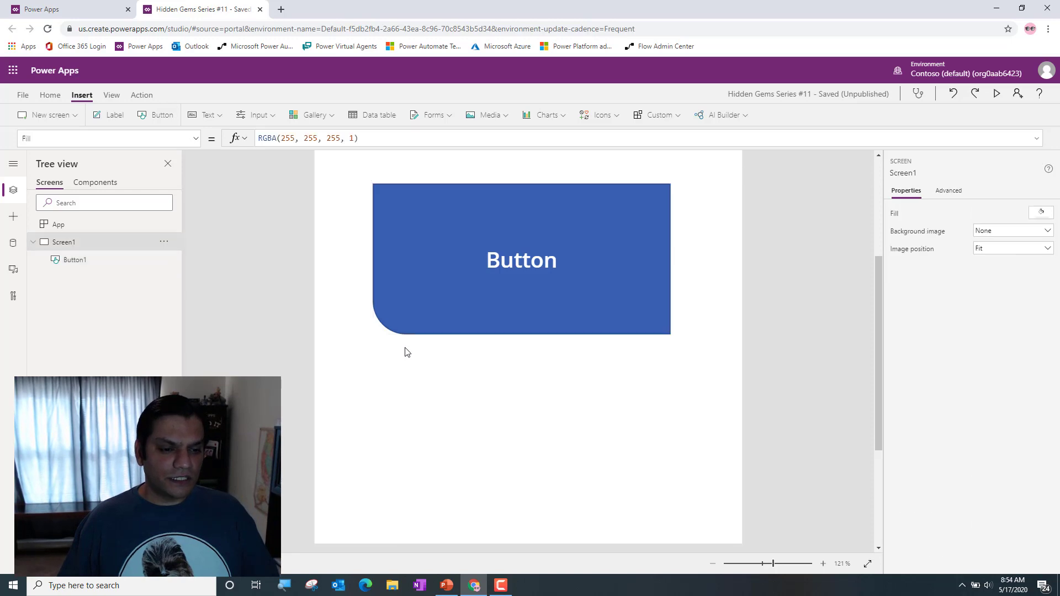
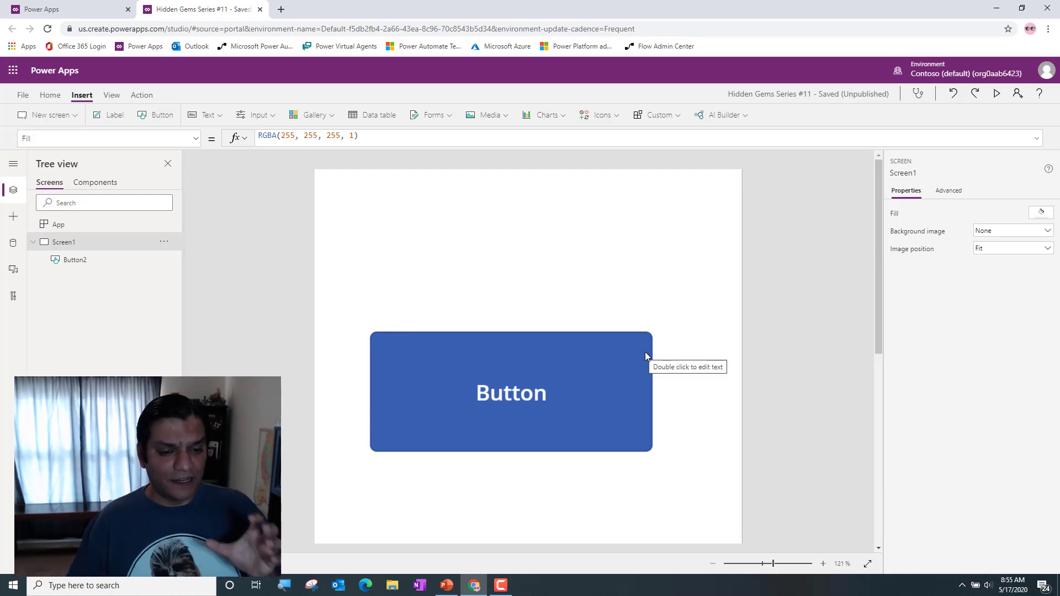
- Delete the button and insert a Trash icon on the screen, sized about 169 by 129
{"action": "left_click", "coordinate": [513, 337]}
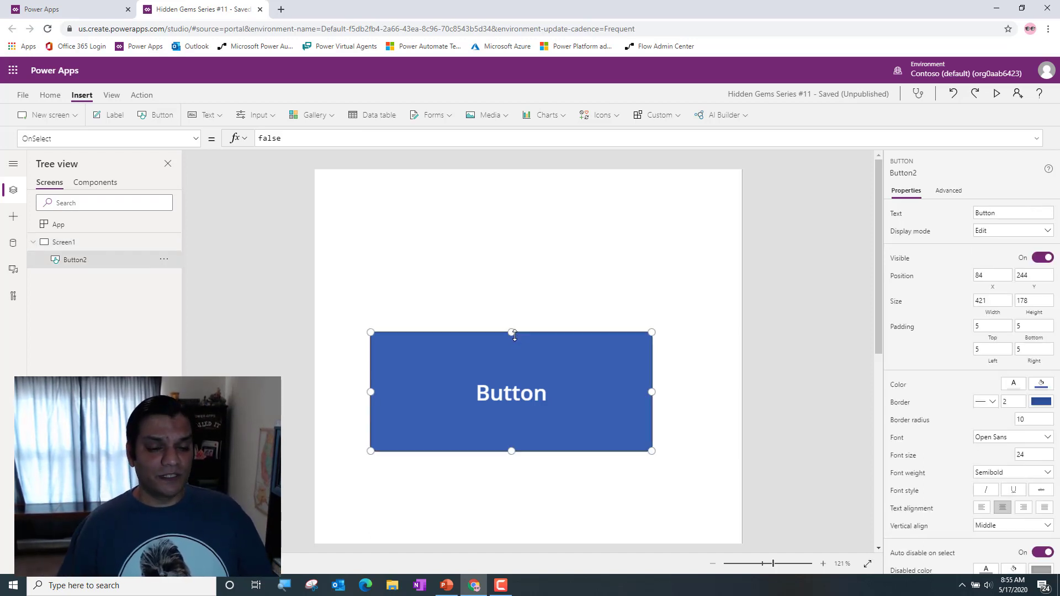
{"action": "key", "text": "Delete"}
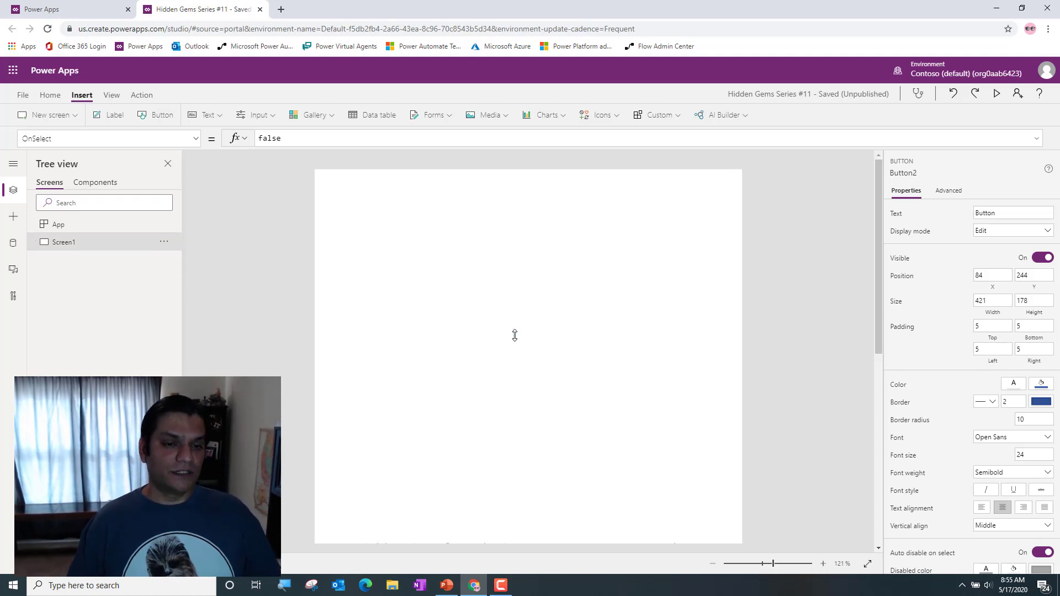
{"action": "left_click", "coordinate": [617, 115]}
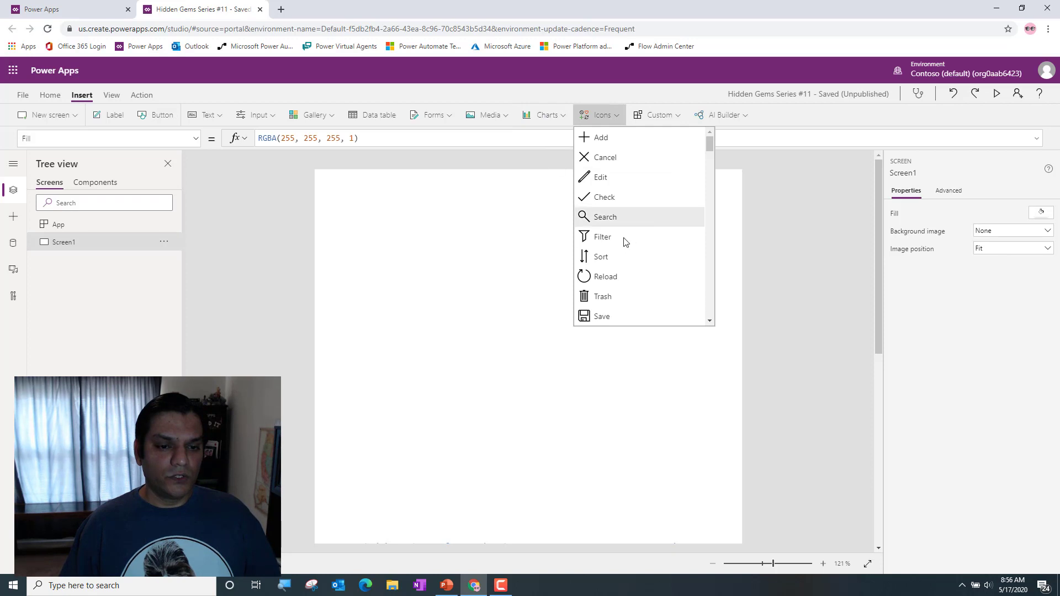
{"action": "left_click", "coordinate": [611, 296]}
{"action": "left_click_drag", "start_coordinate": [382, 229], "coordinate": [551, 371]}
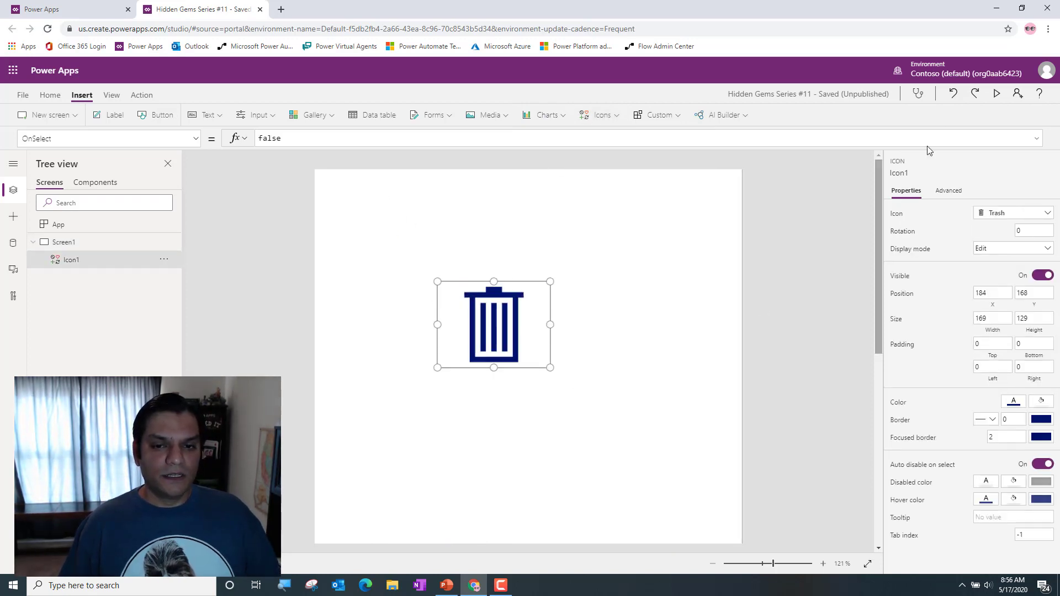
- Preview the app to check the Trash icon's hover effect, and return to the canvas
{"action": "left_click", "coordinate": [996, 93]}
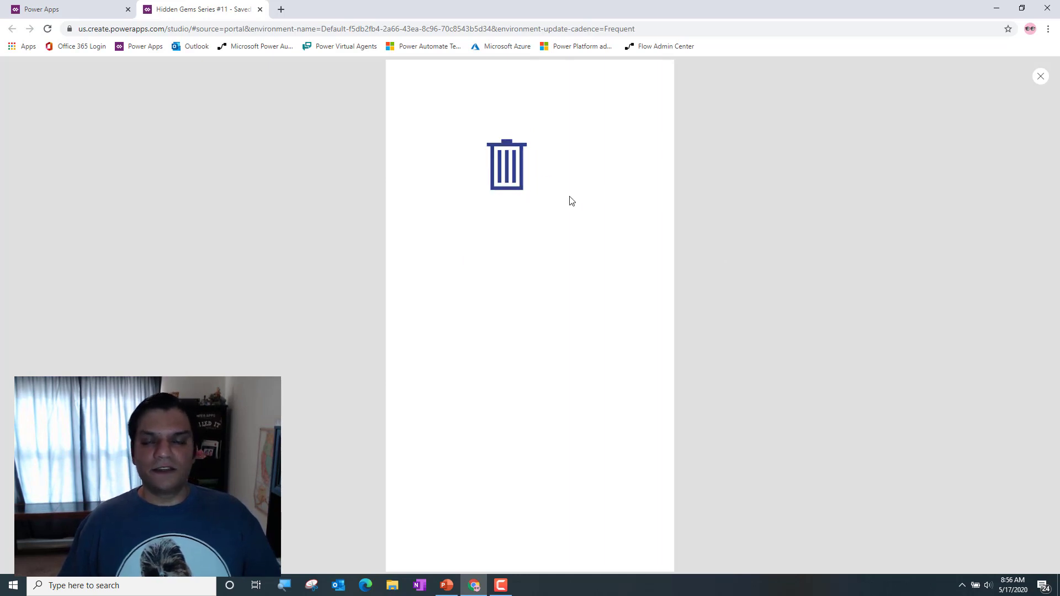
{"action": "left_click", "coordinate": [1041, 82]}
{"action": "left_click", "coordinate": [624, 355]}
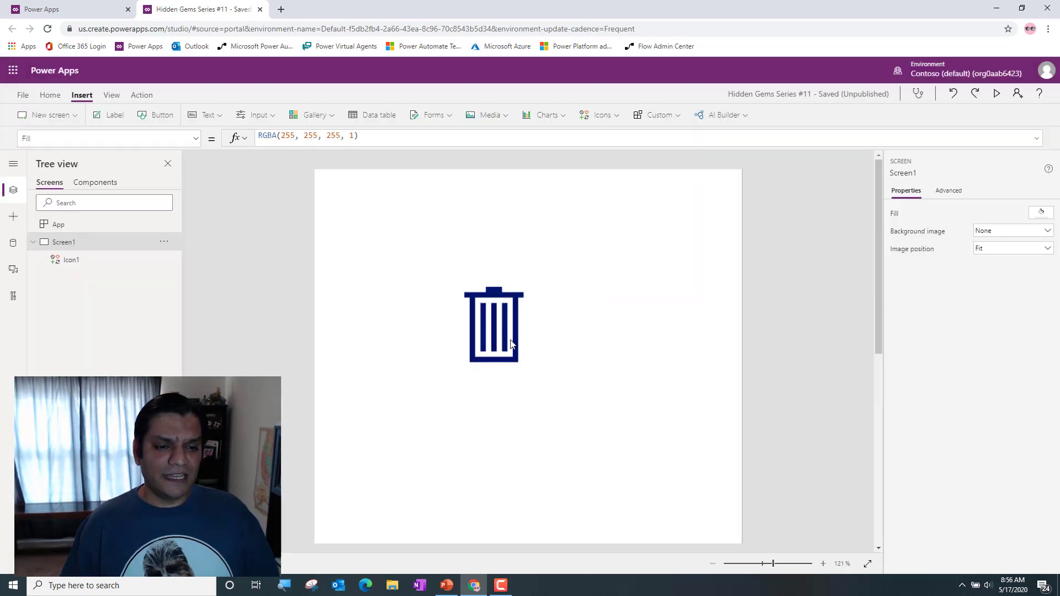
- Delete the Trash icon and insert a 320 by 320 image control on the screen
{"action": "left_click", "coordinate": [511, 343]}
{"action": "key", "text": "Delete"}
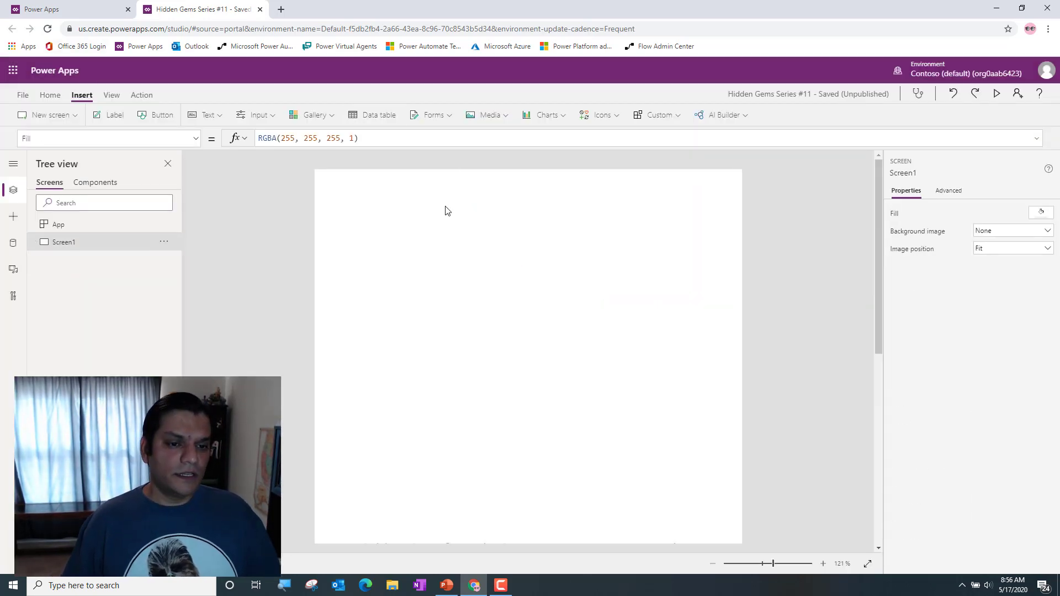
{"action": "left_click", "coordinate": [507, 117]}
{"action": "left_click", "coordinate": [514, 165]}
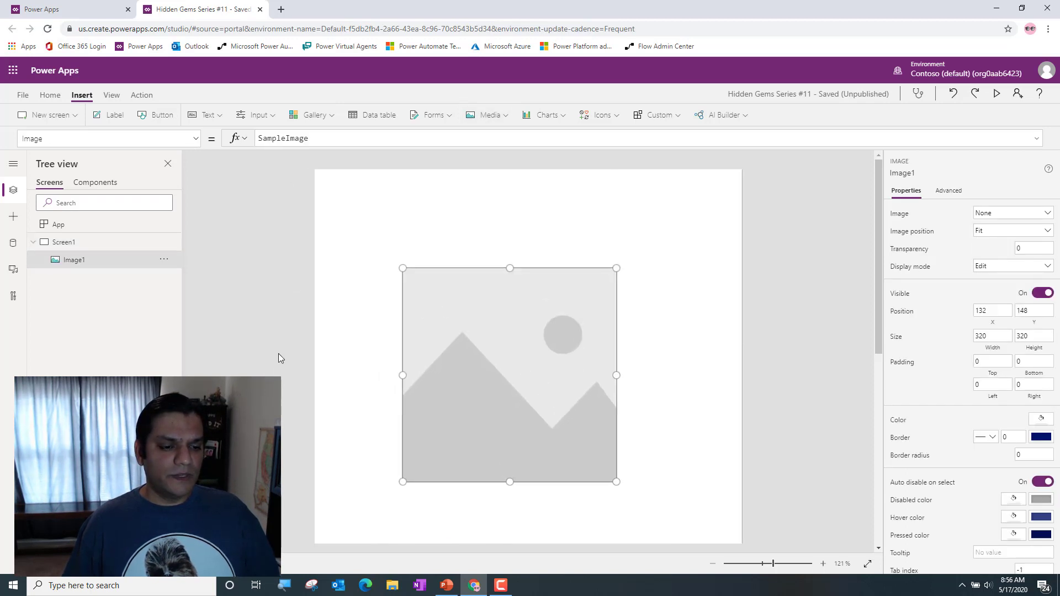
- Upload the CFCSLogoPNG and CFCSLogoJPEG logo files to the app's media images
{"action": "left_click", "coordinate": [21, 95]}
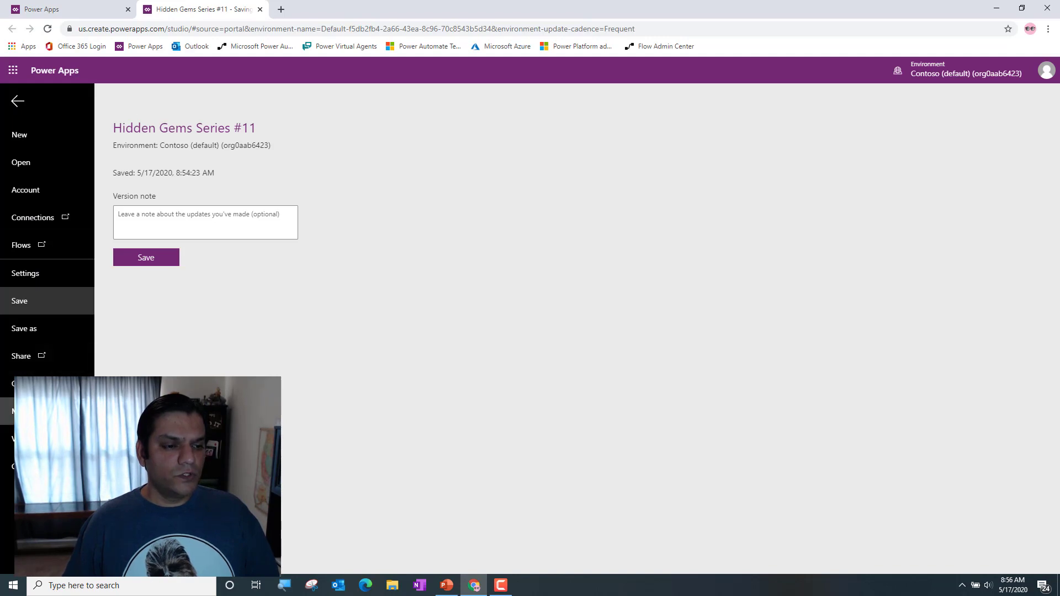
{"action": "left_click", "coordinate": [22, 411]}
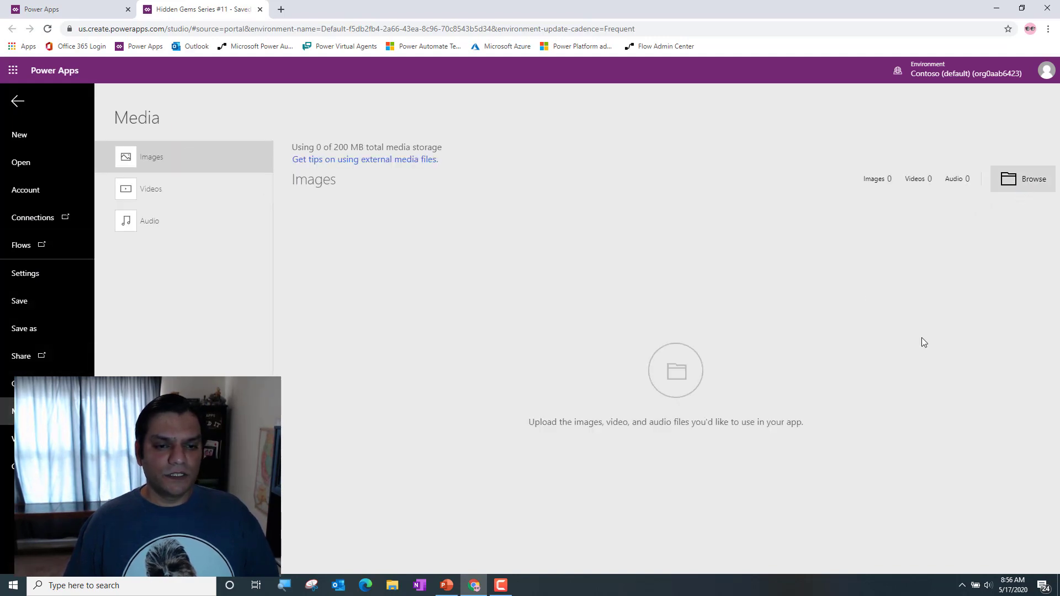
{"action": "left_click", "coordinate": [902, 359]}
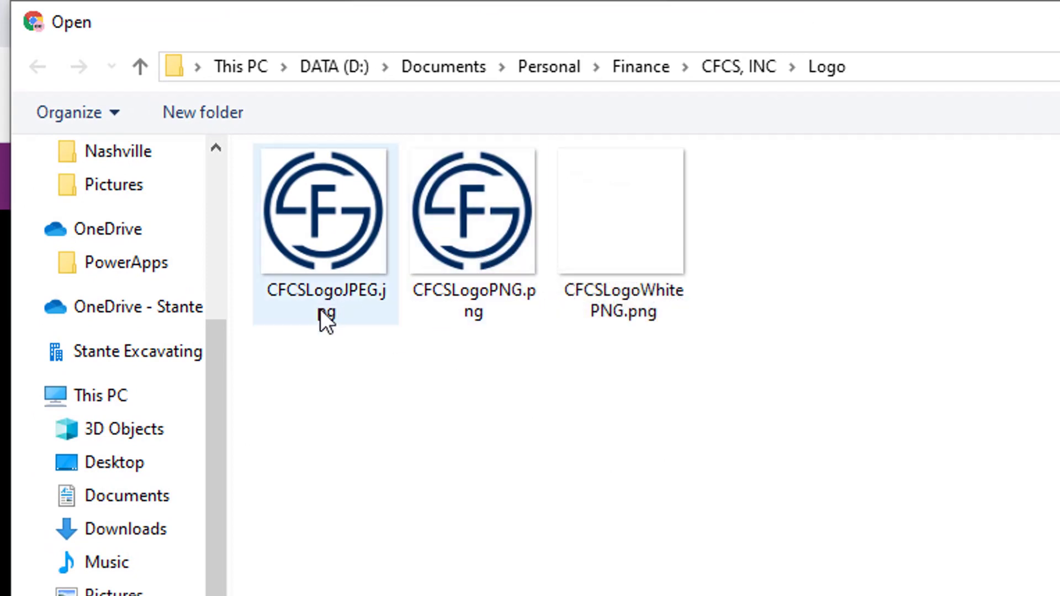
{"action": "left_click", "coordinate": [488, 220]}
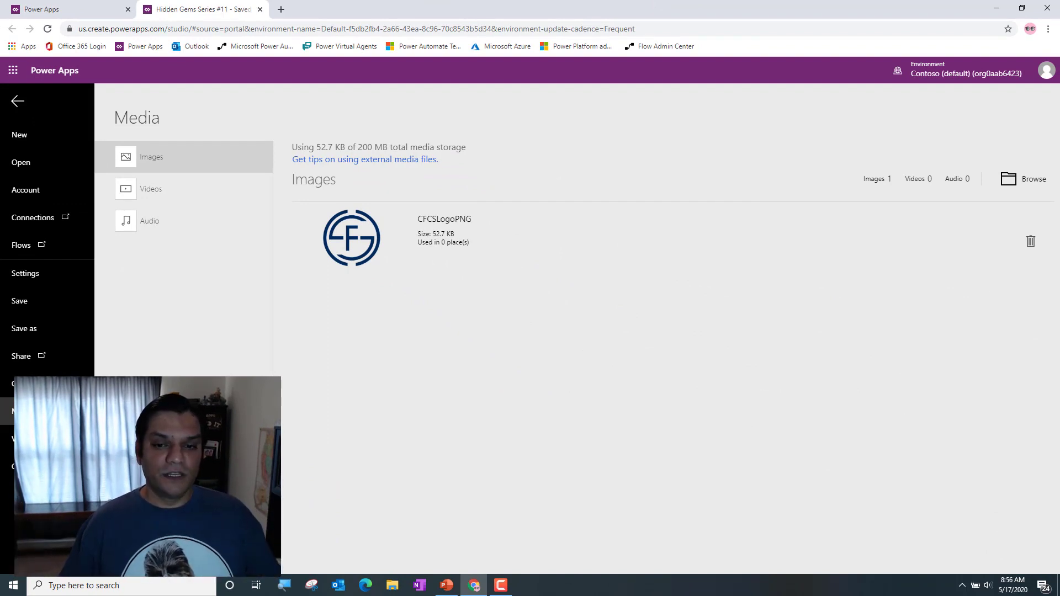
{"action": "left_click", "coordinate": [1026, 193]}
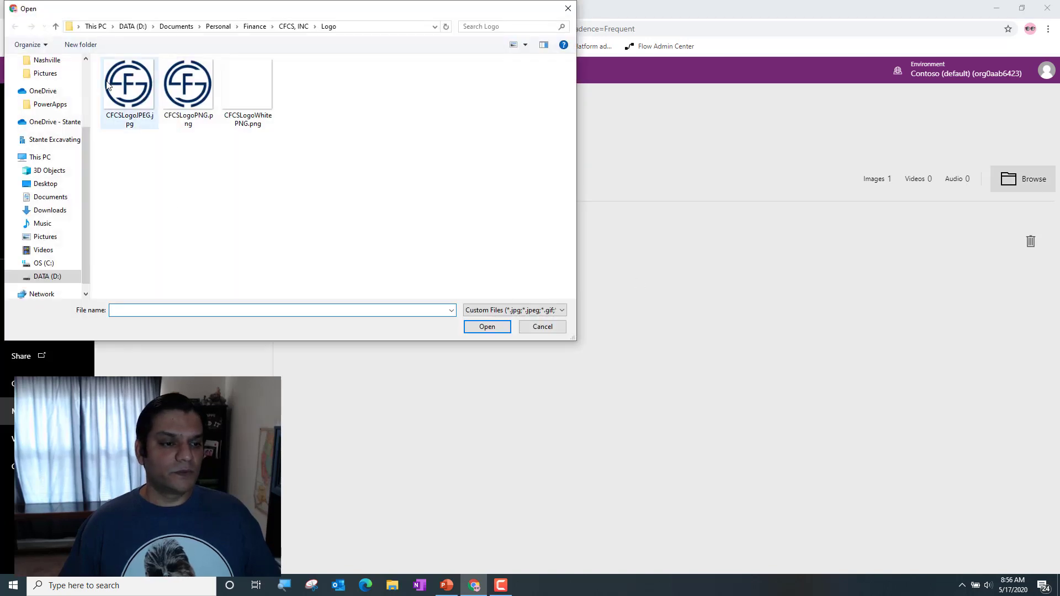
{"action": "left_click", "coordinate": [490, 329]}
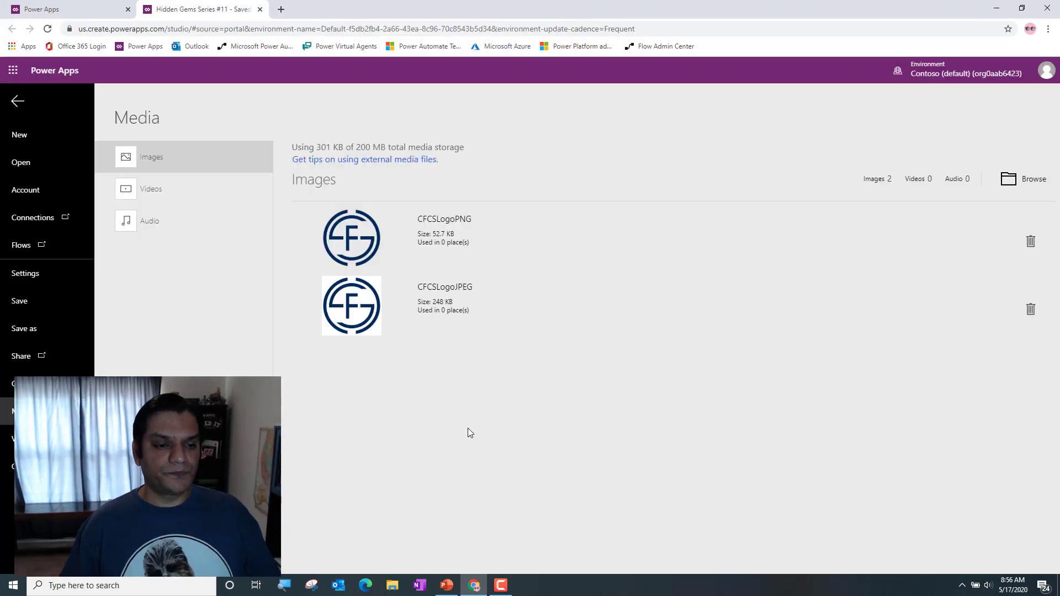
- Return to the canvas and set the image control's Image property to CFCSLogoJPEG
{"action": "left_click", "coordinate": [16, 104]}
{"action": "double_click", "coordinate": [291, 138]}
{"action": "type", "text": "cf"}
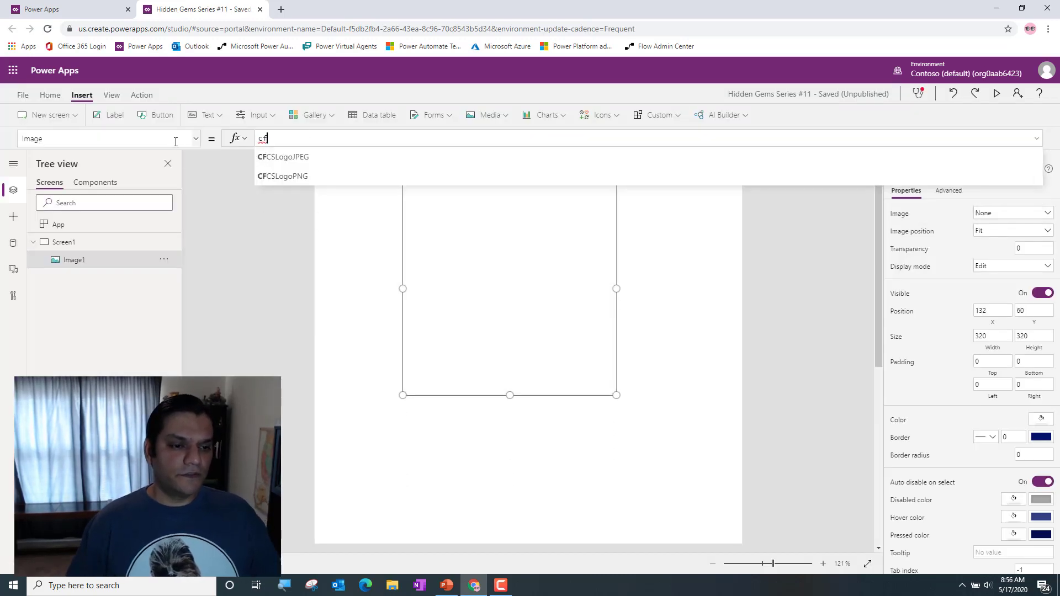
{"action": "key", "text": "Tab"}
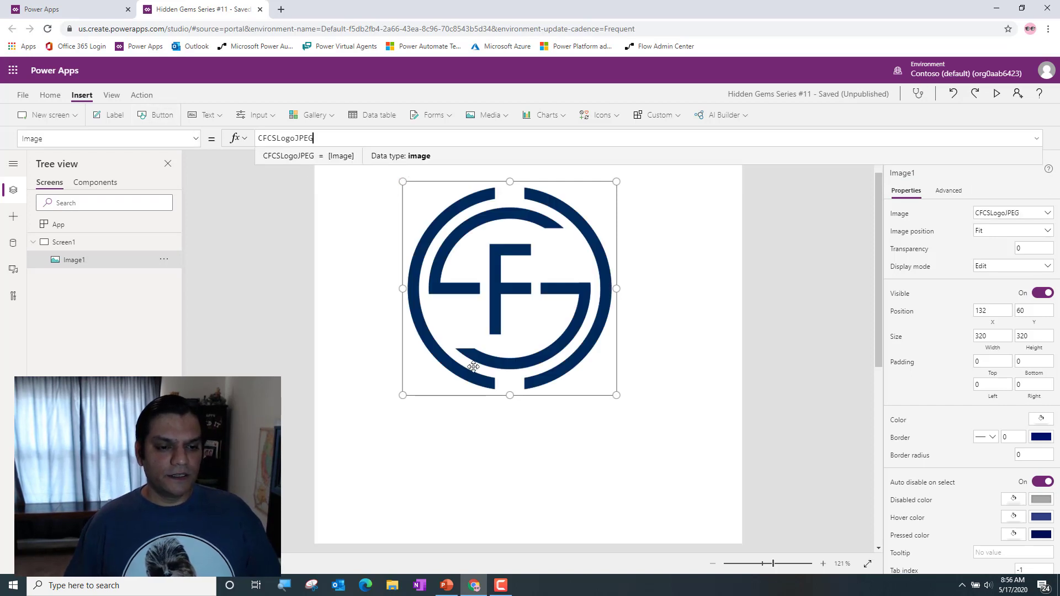
{"action": "left_click", "coordinate": [744, 456]}
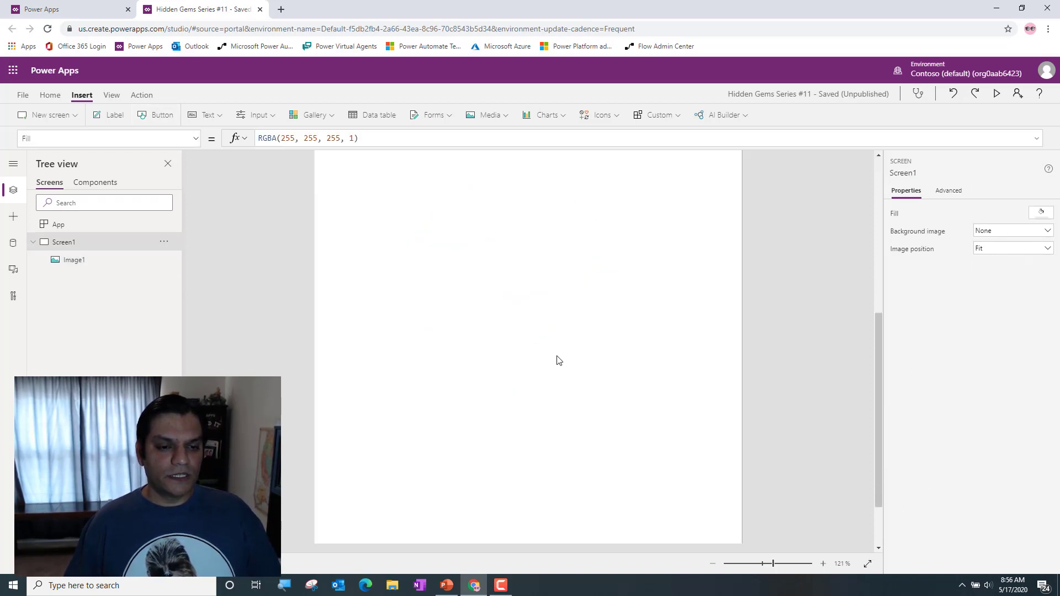
- Duplicate the logo image and place the copy below the original, at about X 132, Y 437
{"action": "left_click", "coordinate": [486, 282]}
{"action": "key", "text": "ctrl+v"}
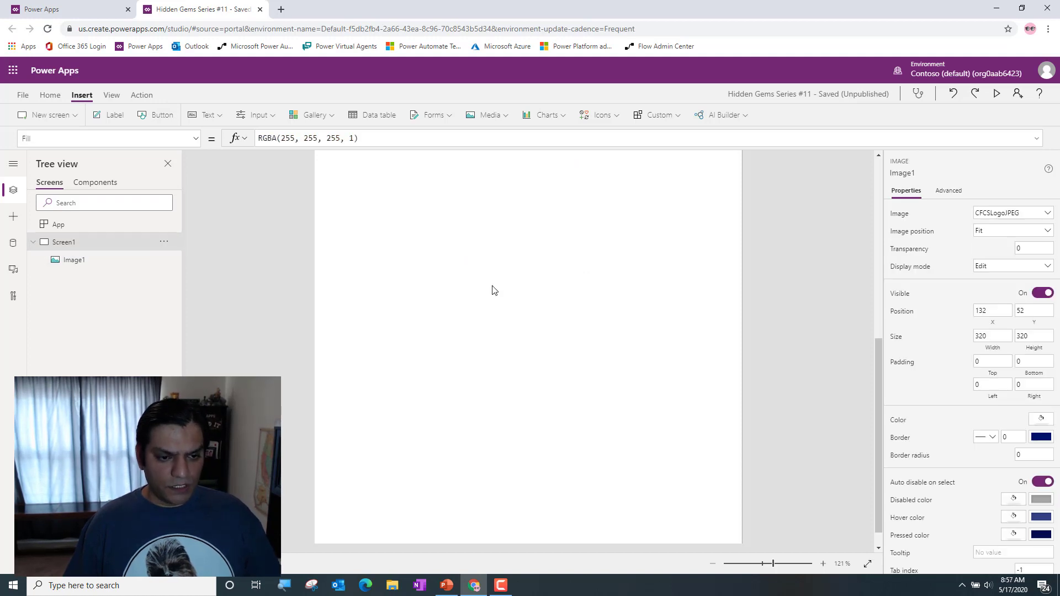
{"action": "scroll", "coordinate": [513, 263], "scroll_direction": "down", "scroll_amount": 3}
{"action": "left_click_drag", "start_coordinate": [507, 257], "coordinate": [499, 486]}
- Set the Image property of the lower image copy to CFCSLogoPNG
{"action": "left_click", "coordinate": [329, 138]}
{"action": "key", "text": "BackSpace"}
{"action": "key", "text": "BackSpace"}
{"action": "key", "text": "BackSpace"}
{"action": "key", "text": "BackSpace"}
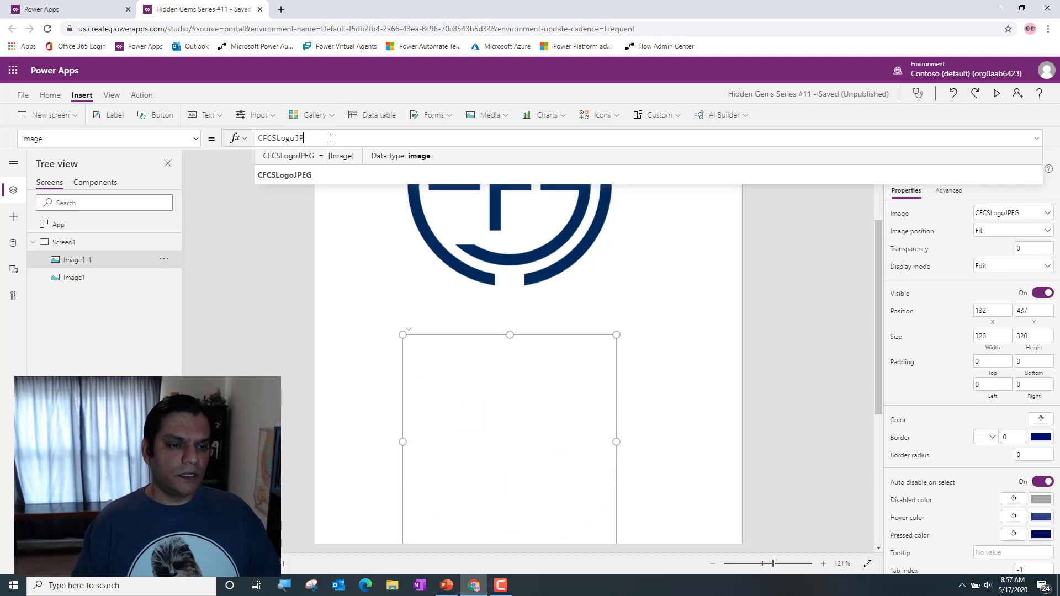
{"action": "type", "text": "PNG"}
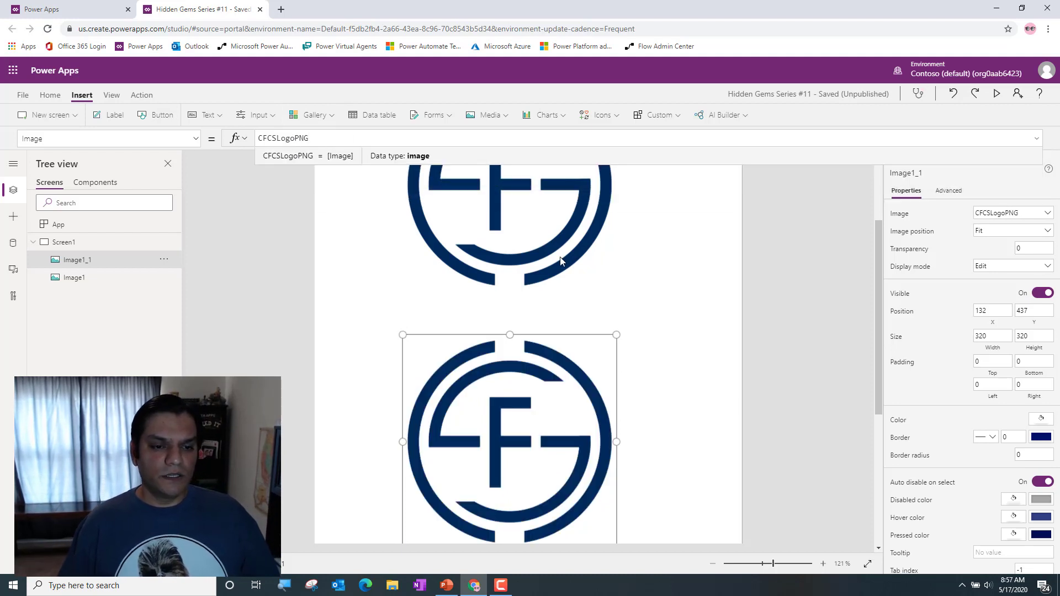
{"action": "left_click", "coordinate": [678, 336]}
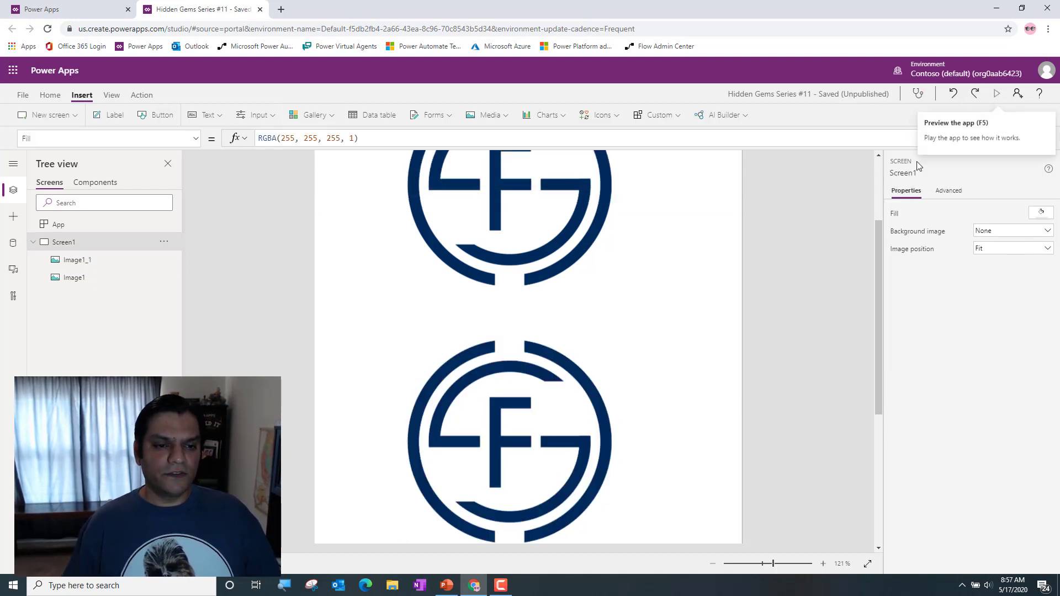
- Preview the app with both logos, and compare the JPEG and PNG images on the canvas
{"action": "left_click", "coordinate": [998, 95]}
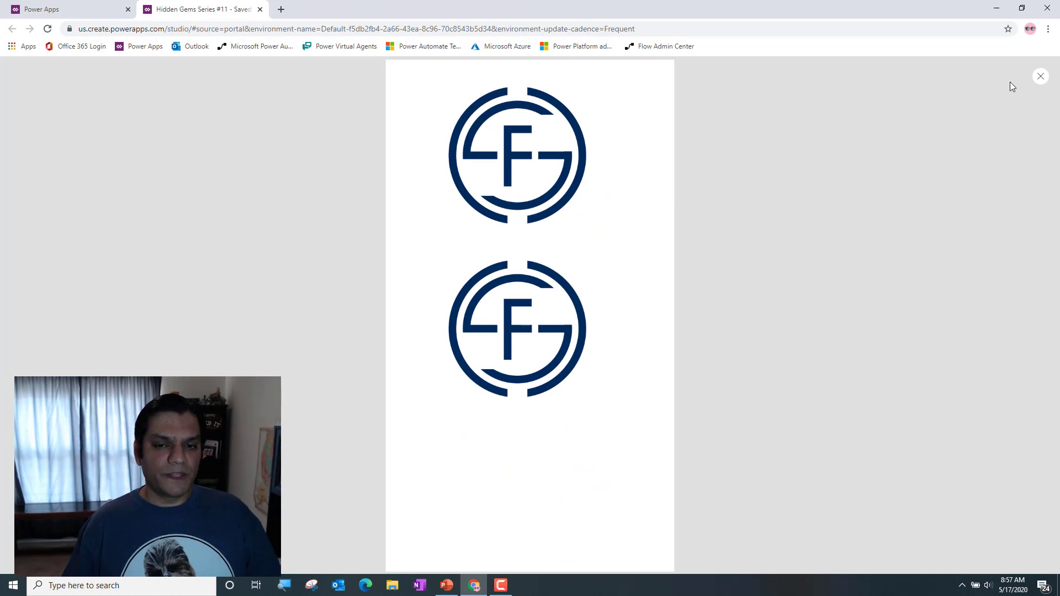
{"action": "left_click", "coordinate": [1041, 77]}
{"action": "left_click", "coordinate": [619, 353]}
{"action": "left_click", "coordinate": [505, 210]}
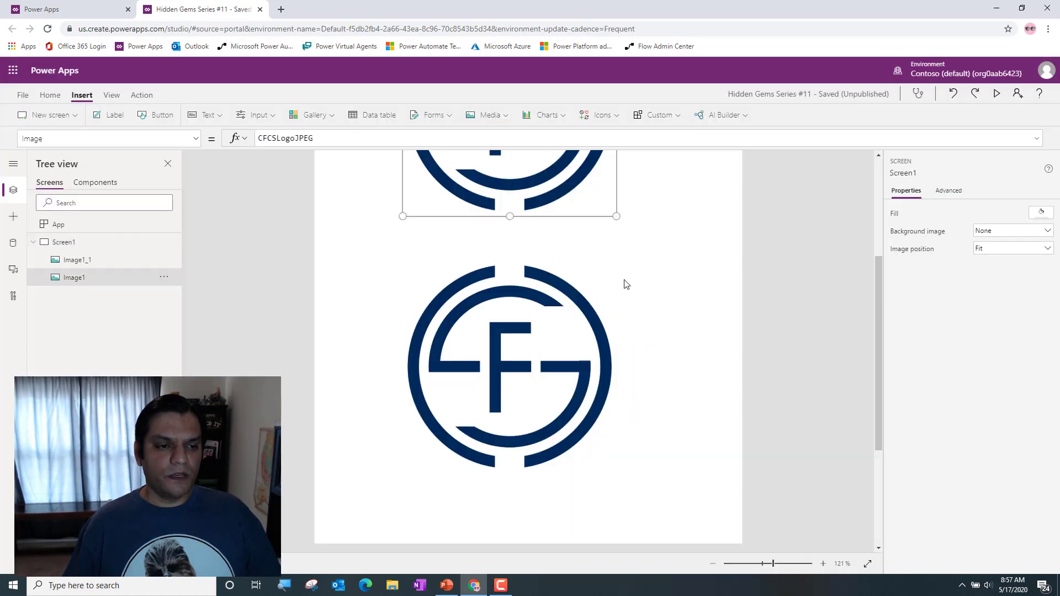
{"action": "scroll", "coordinate": [626, 284], "scroll_direction": "up", "scroll_amount": 3}
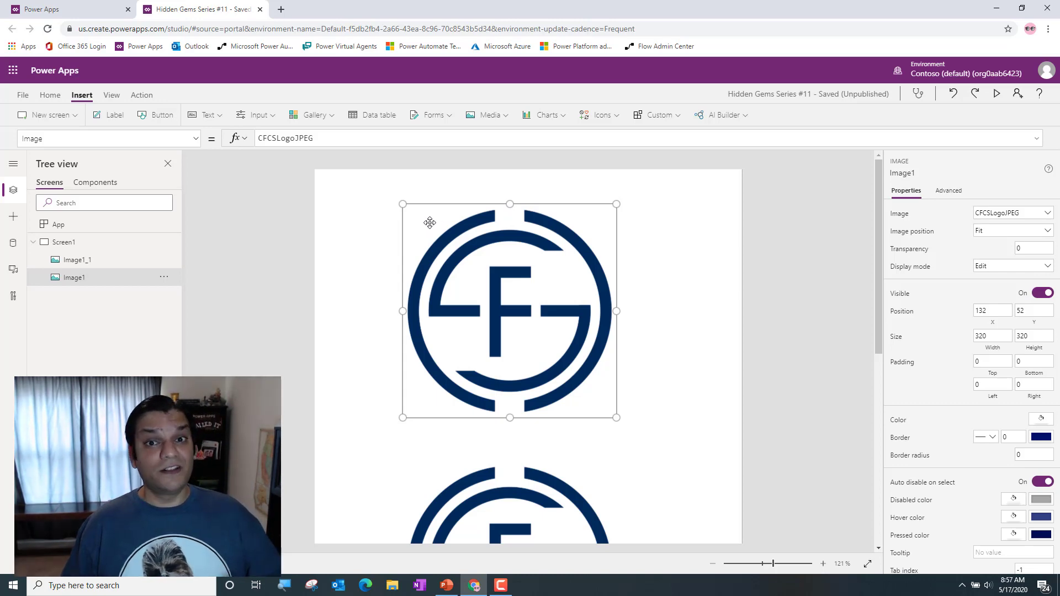
{"action": "left_click", "coordinate": [692, 307]}
{"action": "scroll", "coordinate": [561, 296], "scroll_direction": "down", "scroll_amount": 5}
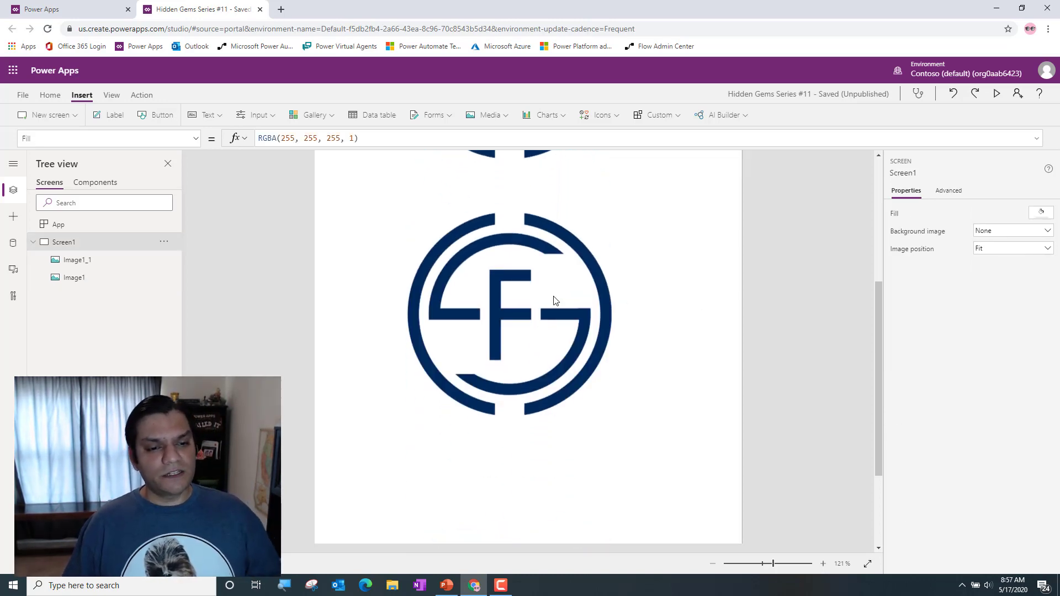
{"action": "left_click", "coordinate": [553, 296]}
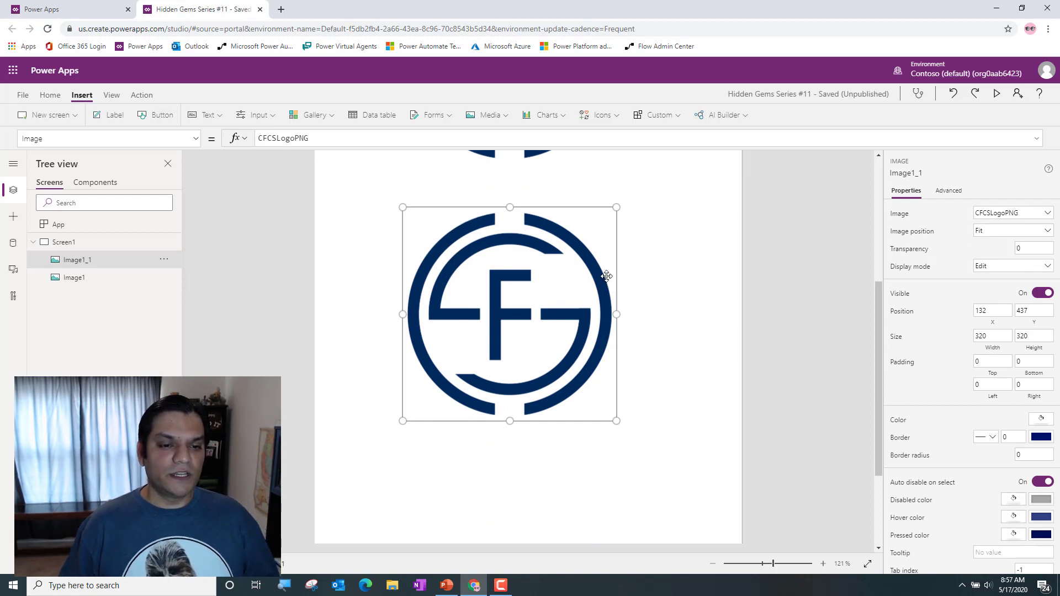
{"action": "left_click", "coordinate": [651, 250]}
- Rename the lower image control as PNG and the upper image control as JPEG
{"action": "left_click", "coordinate": [486, 255]}
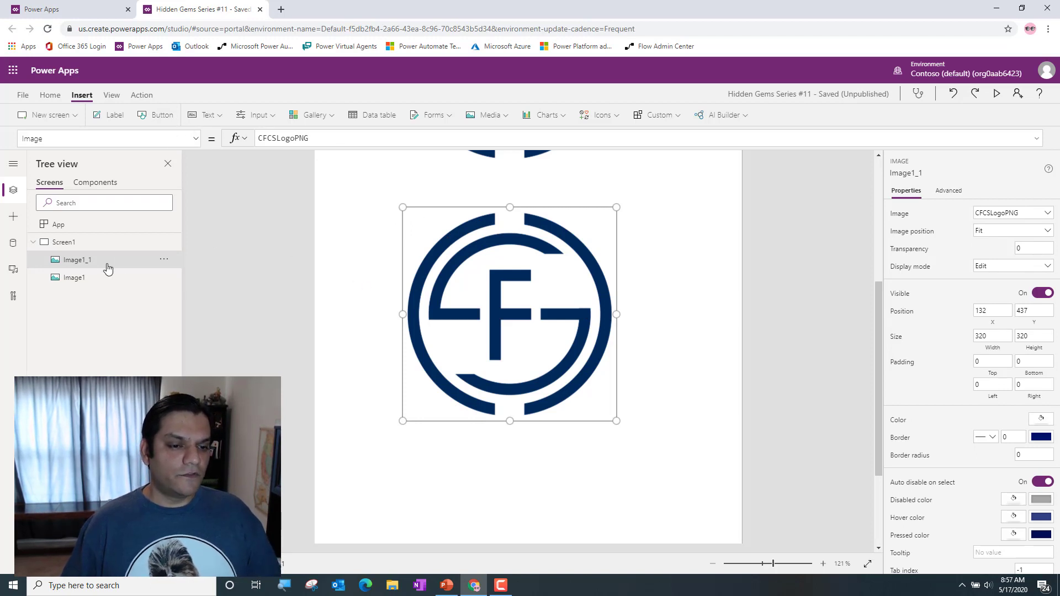
{"action": "double_click", "coordinate": [87, 261]}
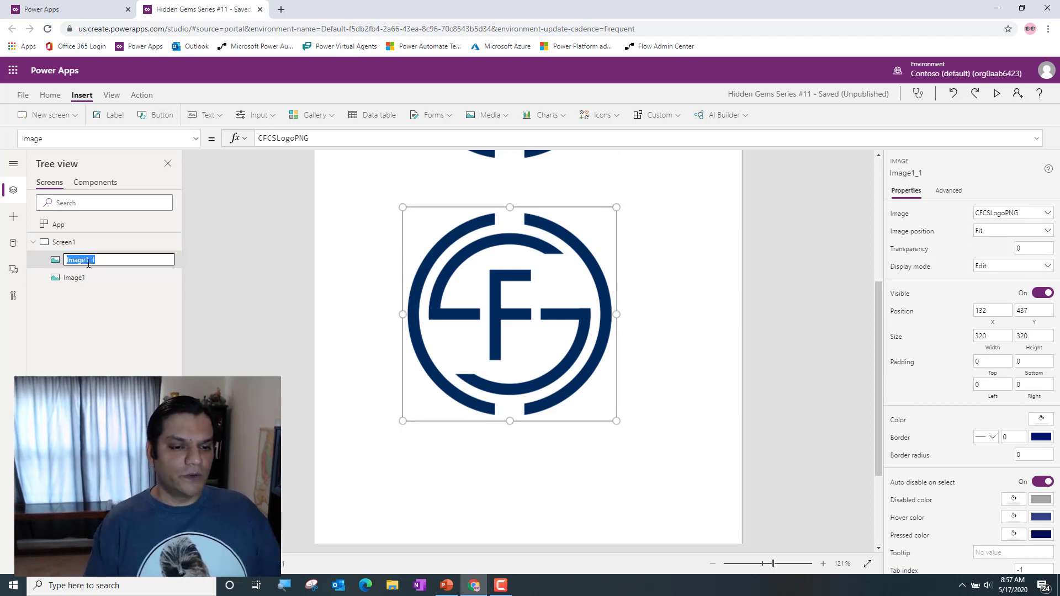
{"action": "type", "text": "PNG"}
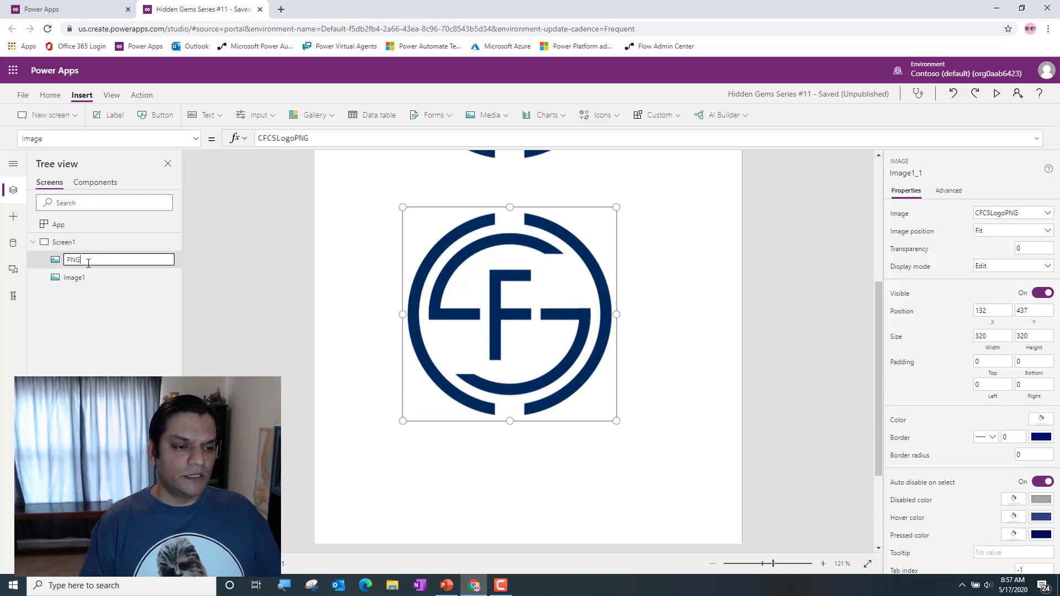
{"action": "key", "text": "Return"}
{"action": "double_click", "coordinate": [91, 274]}
{"action": "type", "text": "JPEG"}
{"action": "key", "text": "Return"}
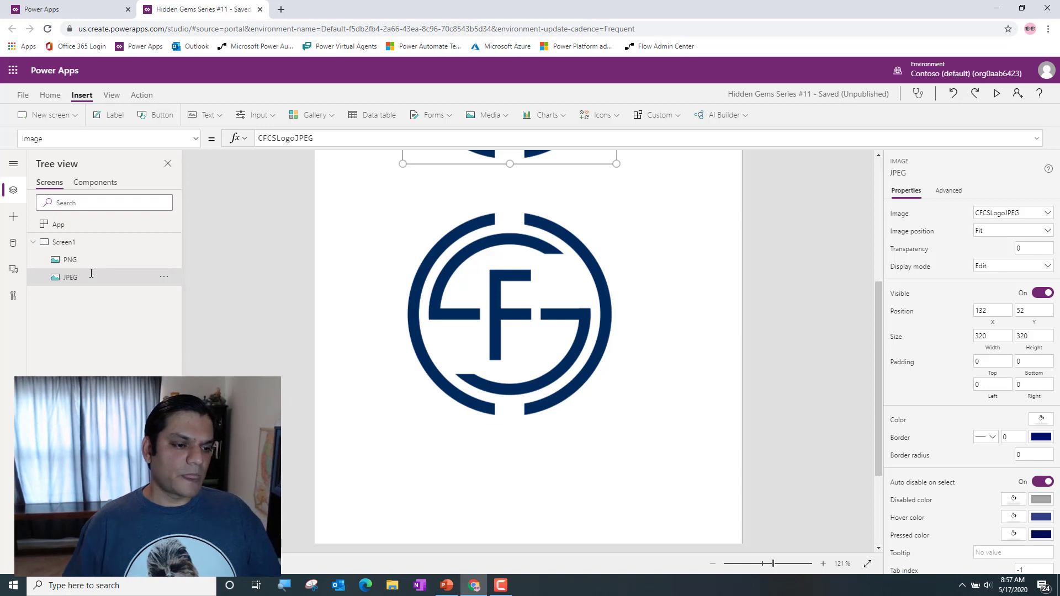
- Examine the formula of the PNG image's HoverBorderColor property
{"action": "left_click", "coordinate": [88, 260]}
{"action": "left_click", "coordinate": [186, 140]}
{"action": "type", "text": "HoverBorderColor"}
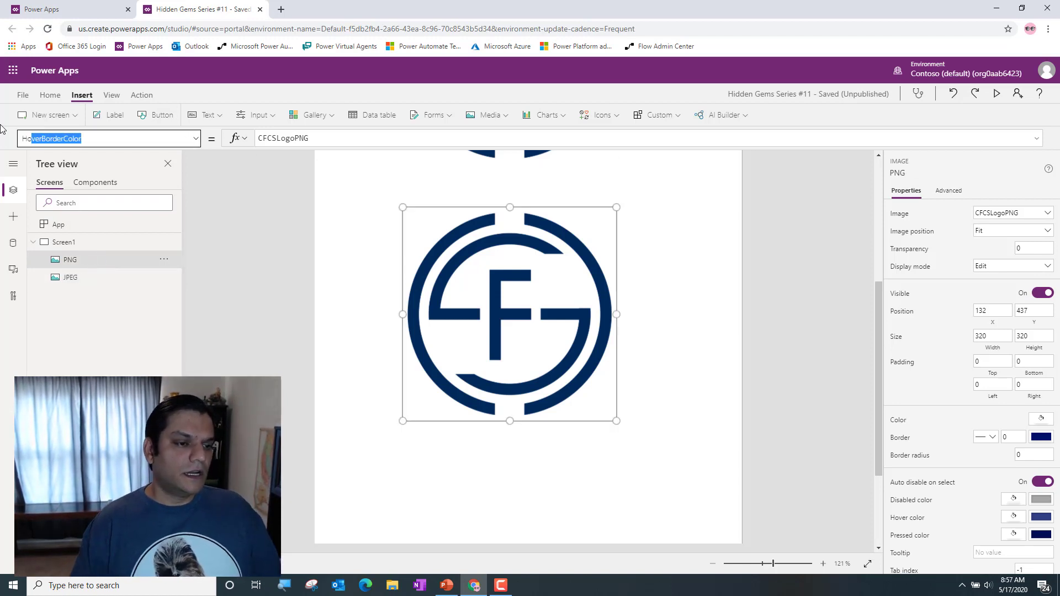
{"action": "left_click", "coordinate": [727, 473]}
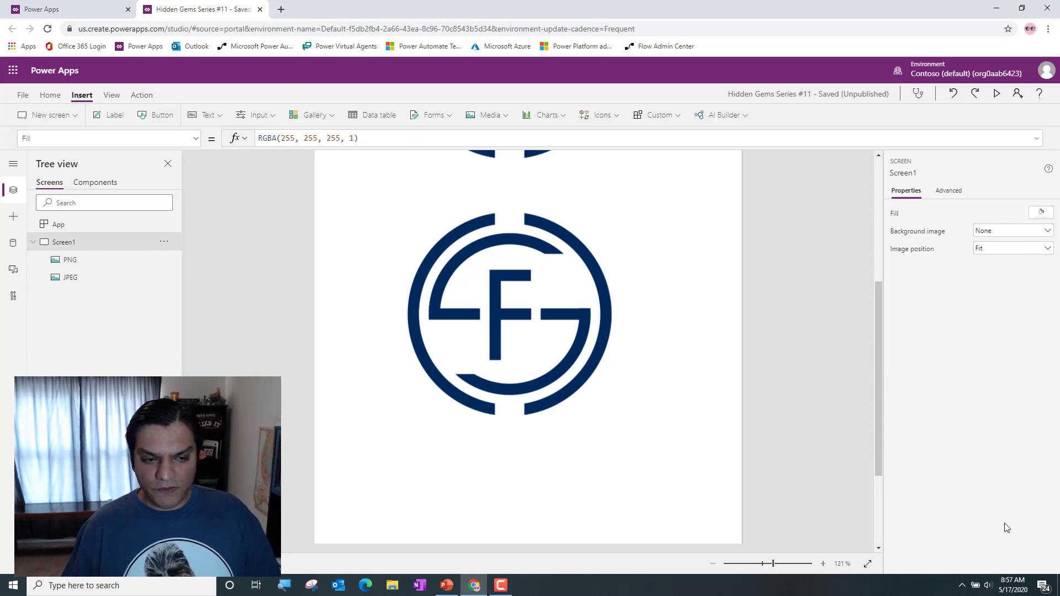
{"action": "left_click", "coordinate": [537, 319]}
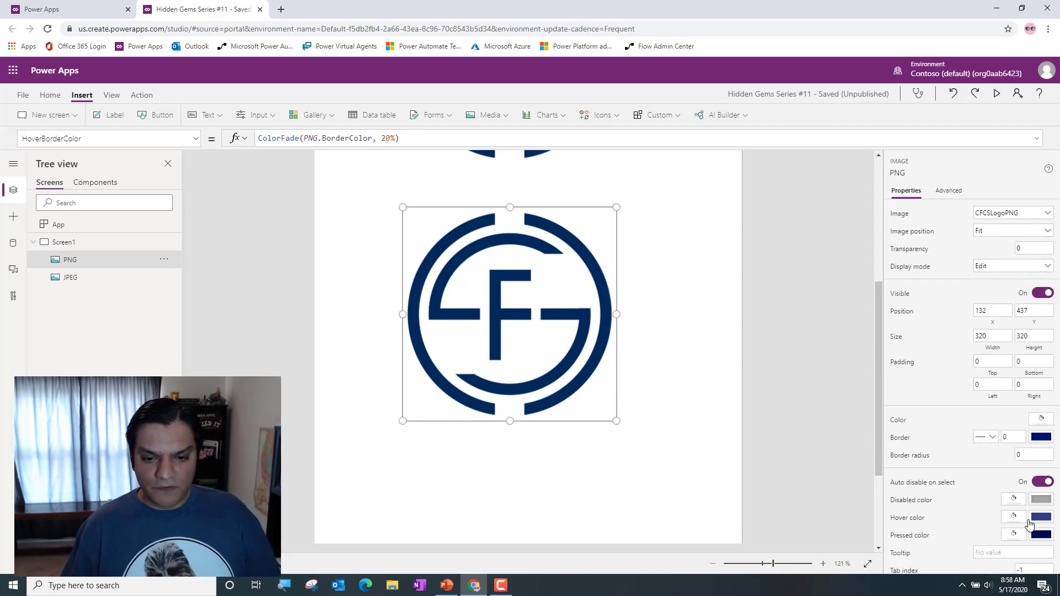
{"action": "left_click", "coordinate": [403, 138]}
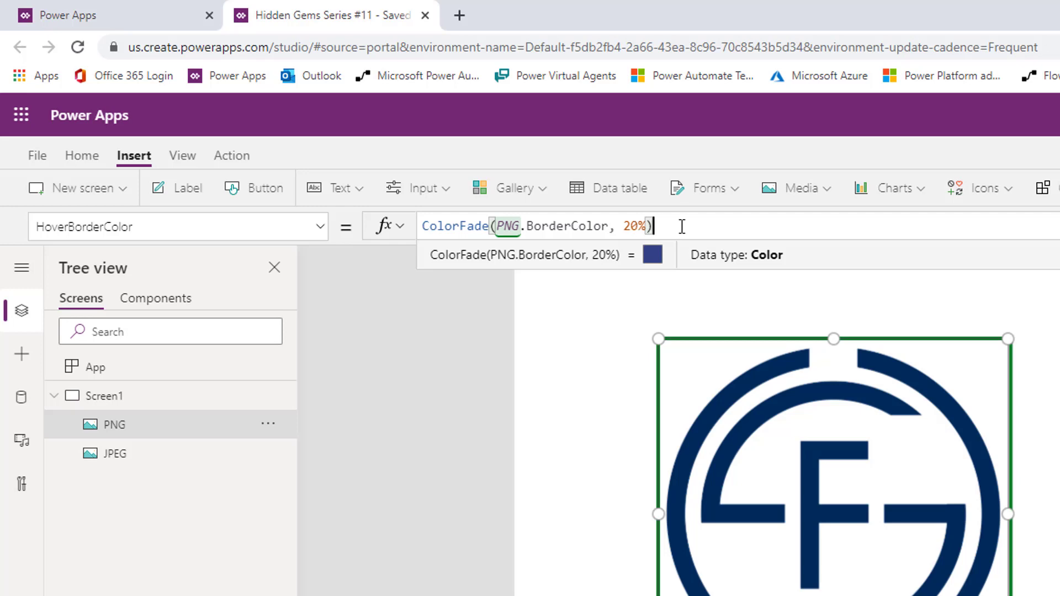
{"action": "left_click_drag", "start_coordinate": [682, 227], "coordinate": [364, 221]}
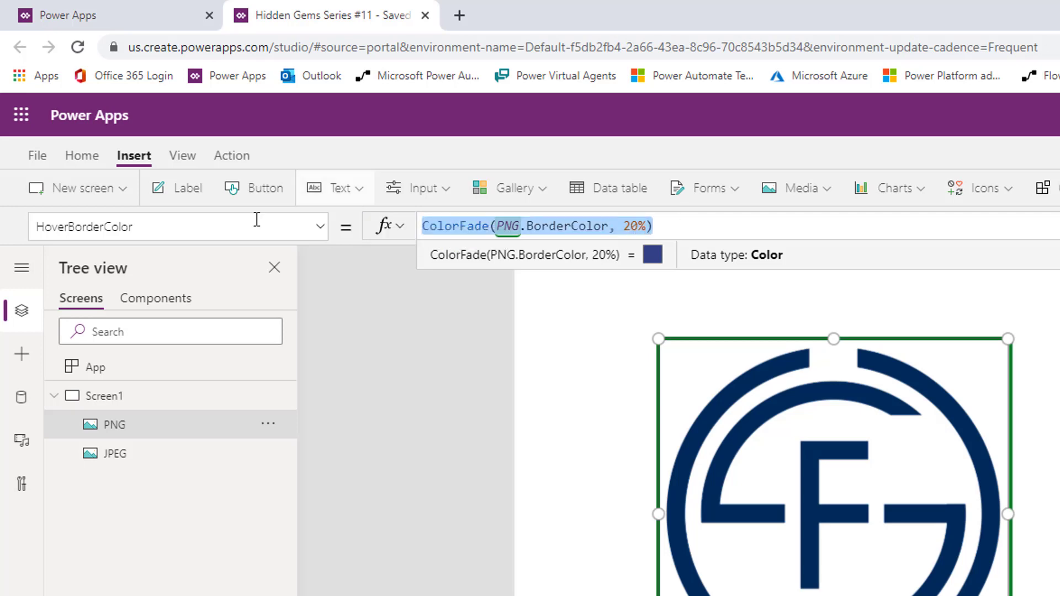
- Set the PNG image's HoverFill property to ColorFade(Blue, 20%)
{"action": "left_click", "coordinate": [320, 228]}
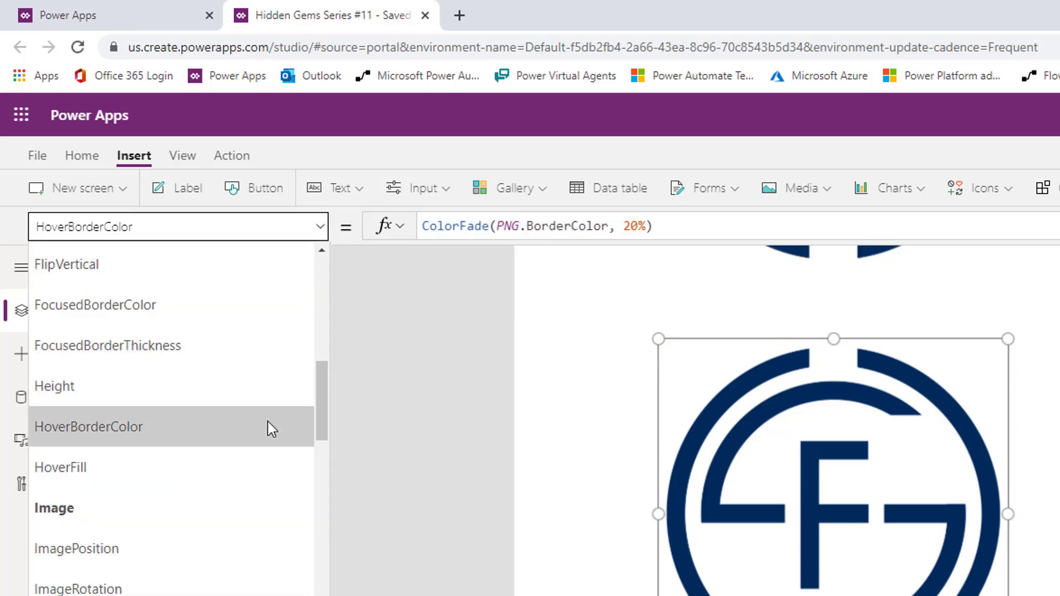
{"action": "left_click", "coordinate": [253, 459]}
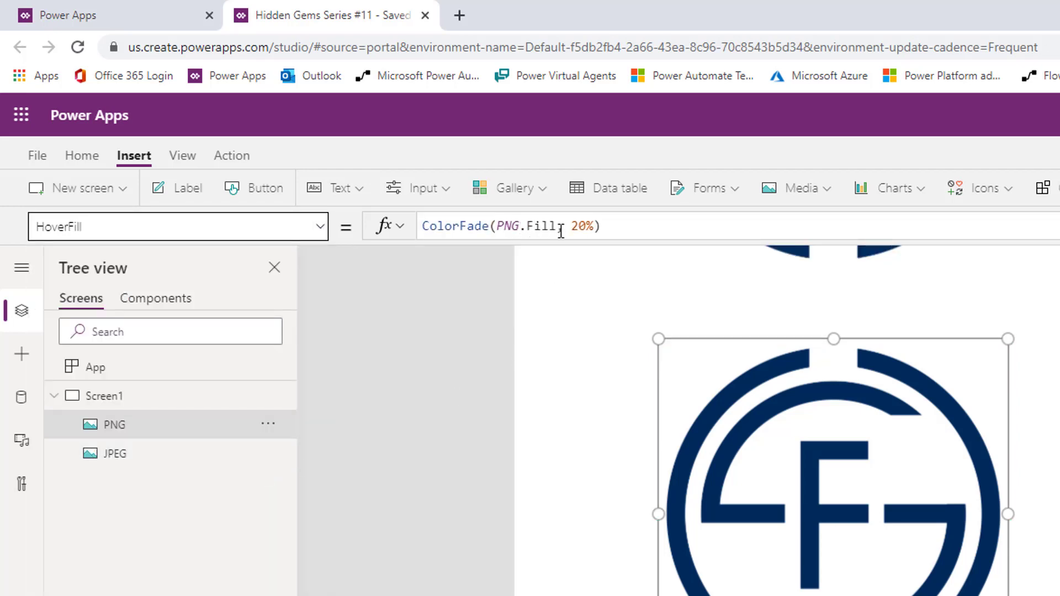
{"action": "left_click", "coordinate": [560, 231]}
{"action": "key", "text": "BackSpace"}
{"action": "key", "text": "BackSpace"}
{"action": "key", "text": "BackSpace"}
{"action": "key", "text": "BackSpace"}
{"action": "key", "text": "BackSpace"}
{"action": "key", "text": "BackSpace"}
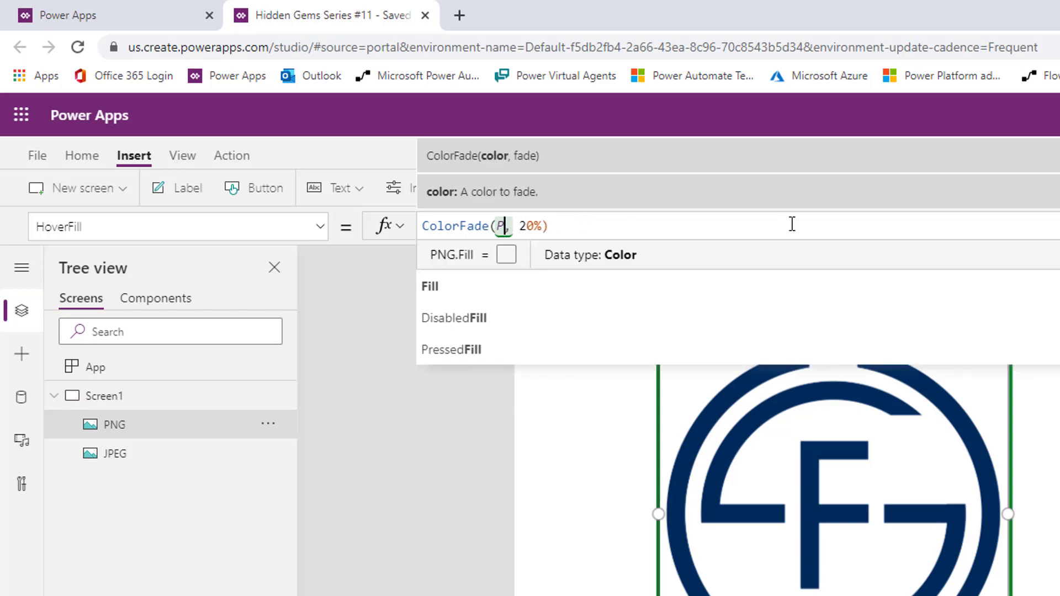
{"action": "key", "text": "BackSpace"}
{"action": "key", "text": "BackSpace"}
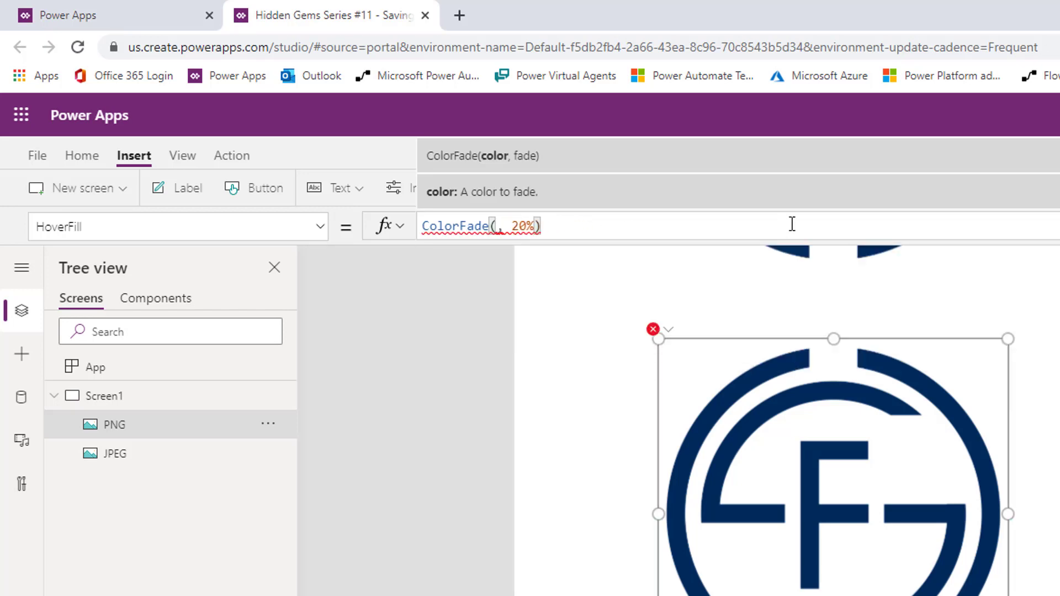
{"action": "type", "text": "blu"}
{"action": "key", "text": "Tab"}
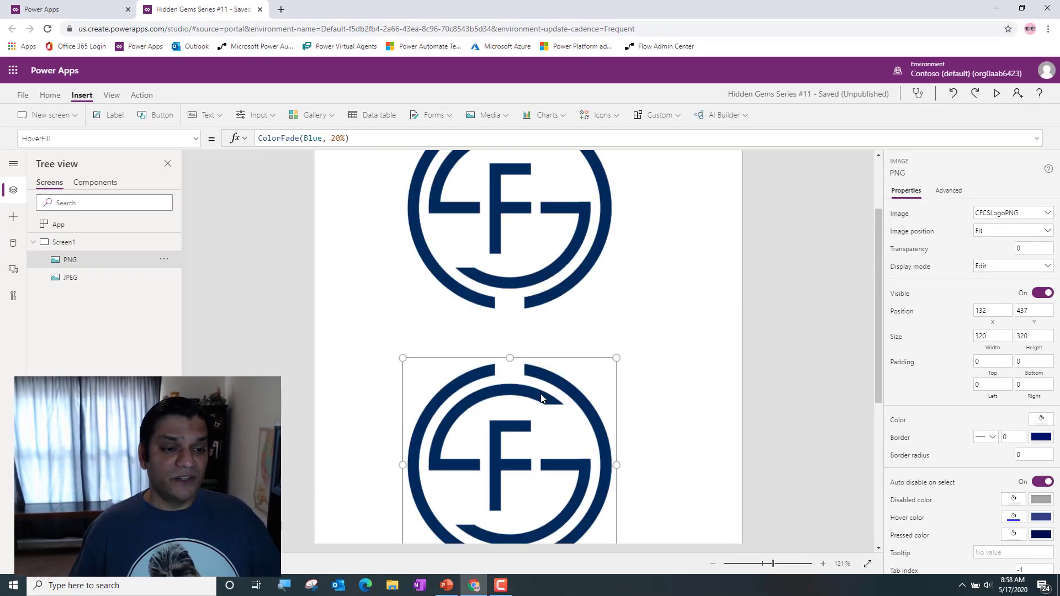
- Set the HoverFill property of the JPEG image to ColorFade(Blue, 20%)
{"action": "scroll", "coordinate": [541, 387], "scroll_direction": "up", "scroll_amount": 2}
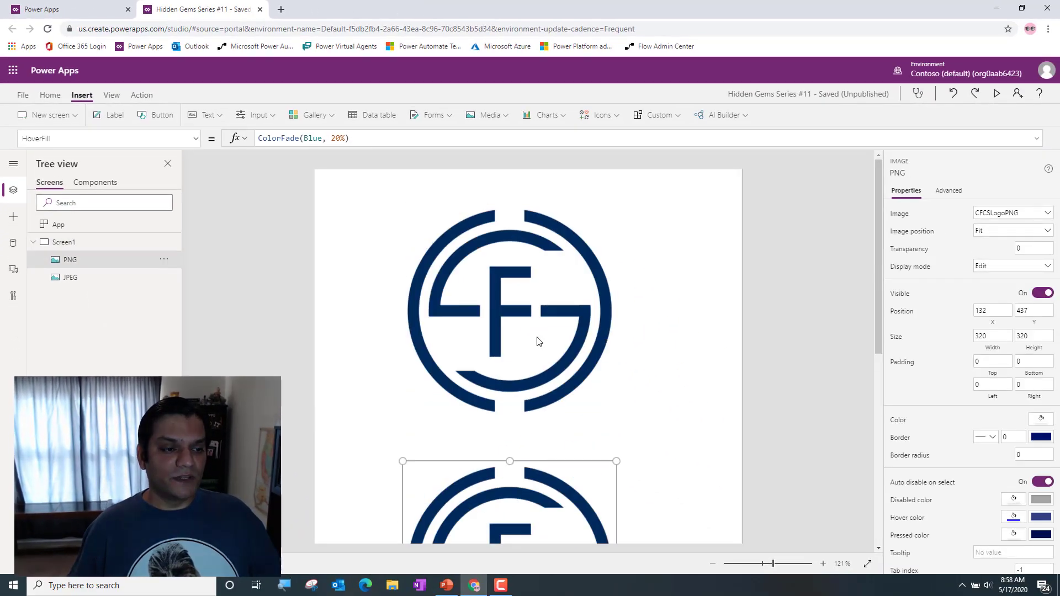
{"action": "left_click", "coordinate": [488, 357]}
{"action": "left_click", "coordinate": [25, 139]}
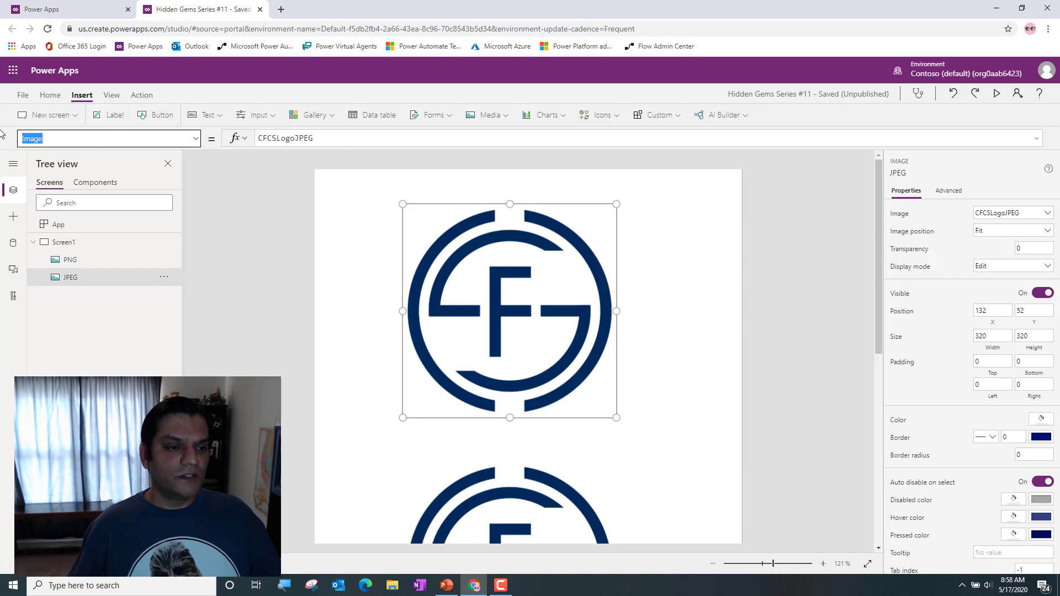
{"action": "type", "text": "How"}
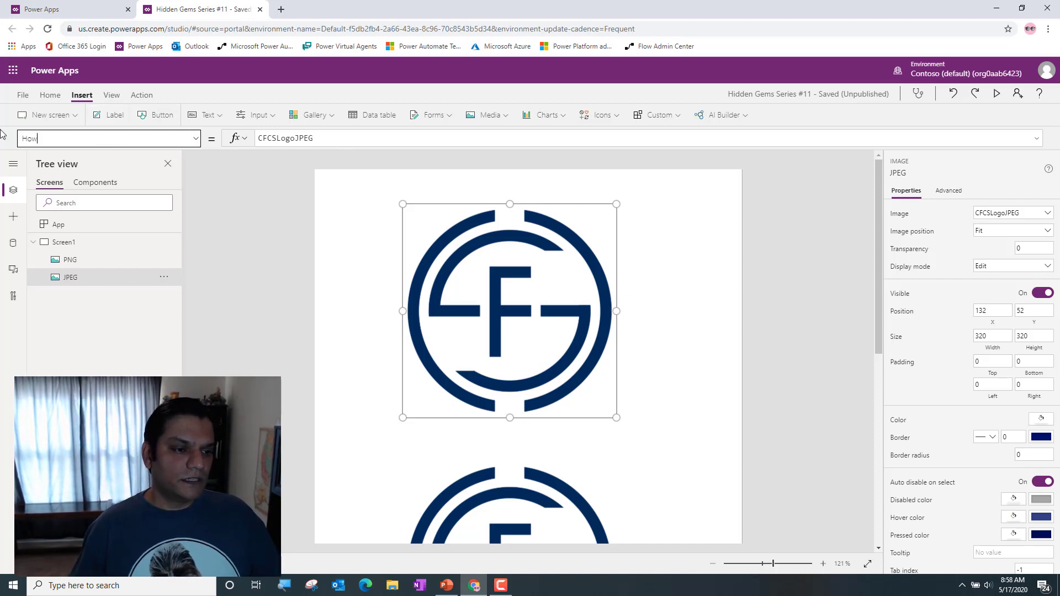
{"action": "key", "text": "BackSpace"}
{"action": "type", "text": "ver"}
{"action": "key", "text": "Return"}
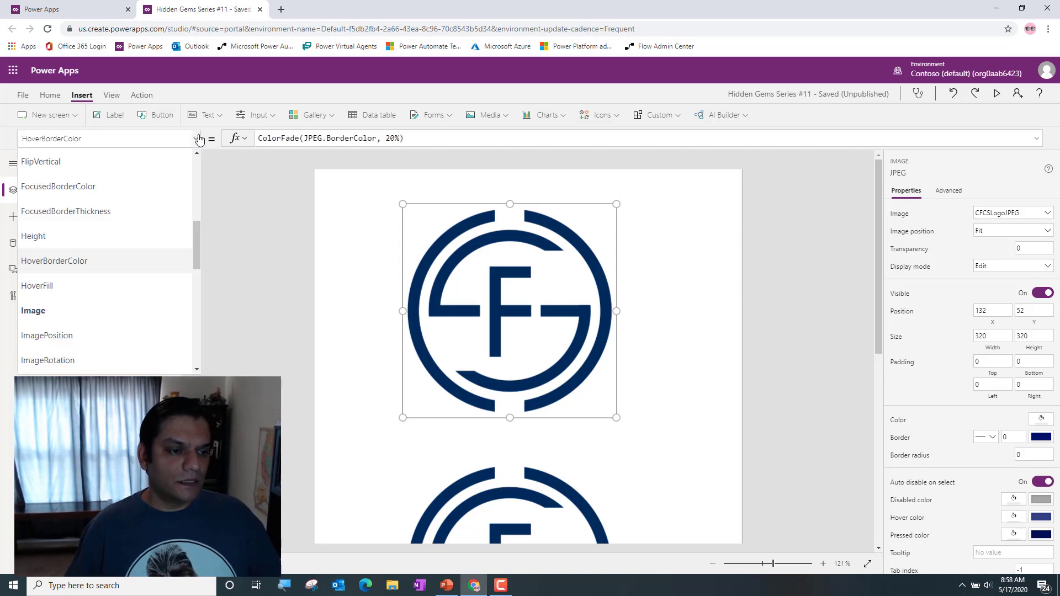
{"action": "left_click", "coordinate": [125, 286]}
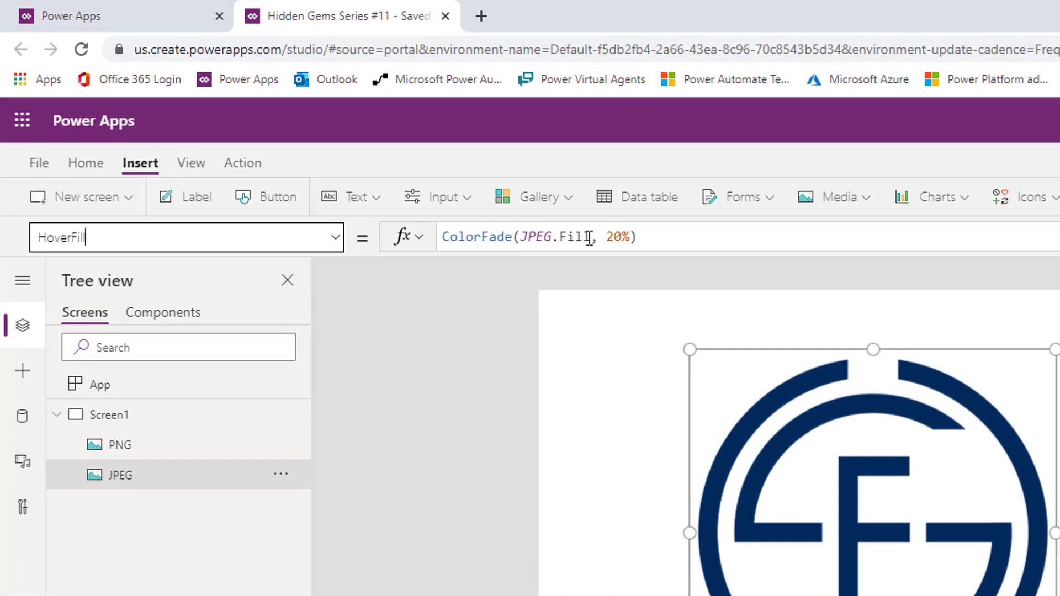
{"action": "left_click", "coordinate": [589, 237]}
{"action": "key", "text": "BackSpace"}
{"action": "key", "text": "BackSpace"}
{"action": "key", "text": "BackSpace"}
{"action": "key", "text": "BackSpace"}
{"action": "key", "text": "BackSpace"}
{"action": "key", "text": "BackSpace"}
{"action": "key", "text": "BackSpace"}
{"action": "key", "text": "BackSpace"}
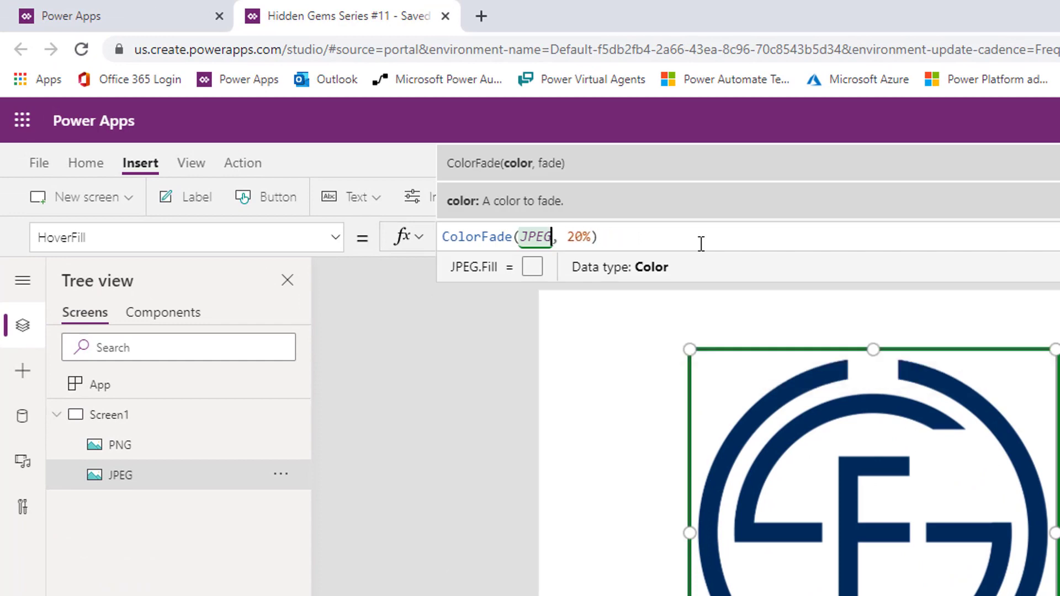
{"action": "key", "text": "BackSpace"}
{"action": "type", "text": "blu"}
{"action": "key", "text": "Tab"}
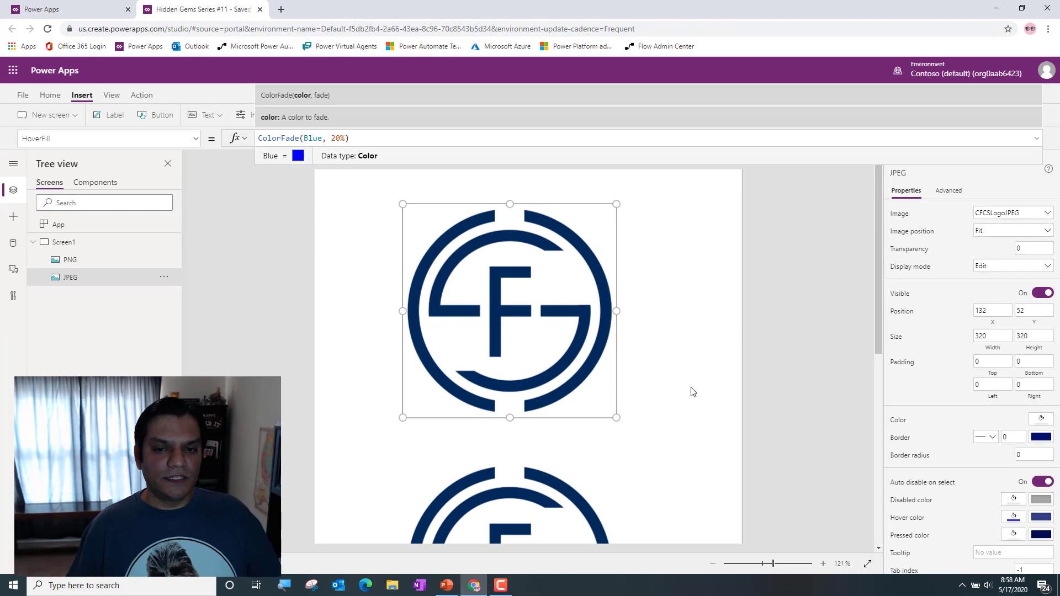
{"action": "left_click", "coordinate": [690, 392]}
- Preview the app to compare the hover effect on the JPEG and PNG images, and return to the editor
{"action": "key", "text": "F5"}
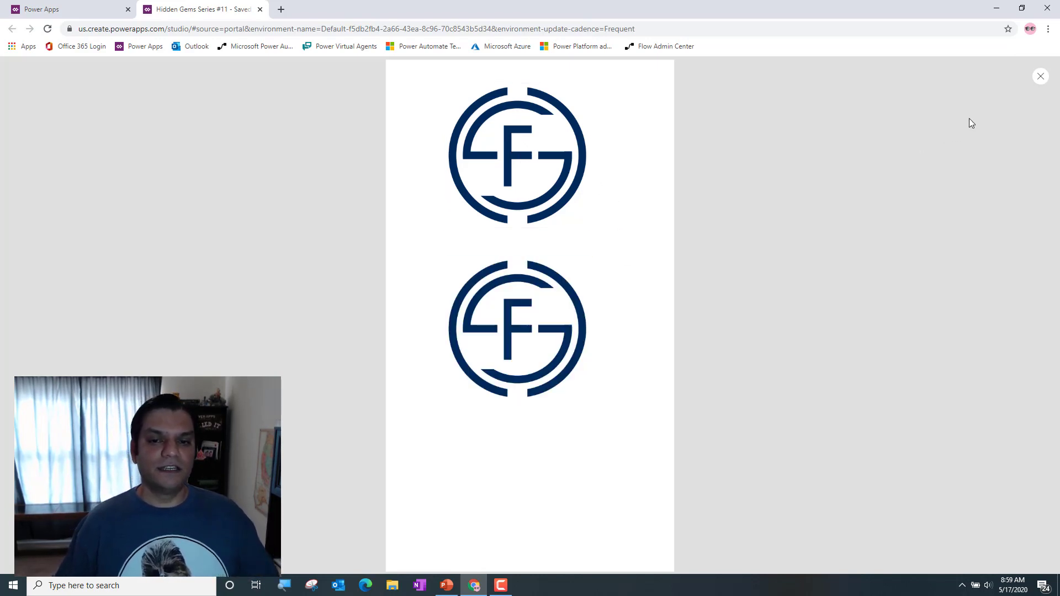
{"action": "left_click", "coordinate": [1038, 76]}
{"action": "left_click", "coordinate": [648, 360]}
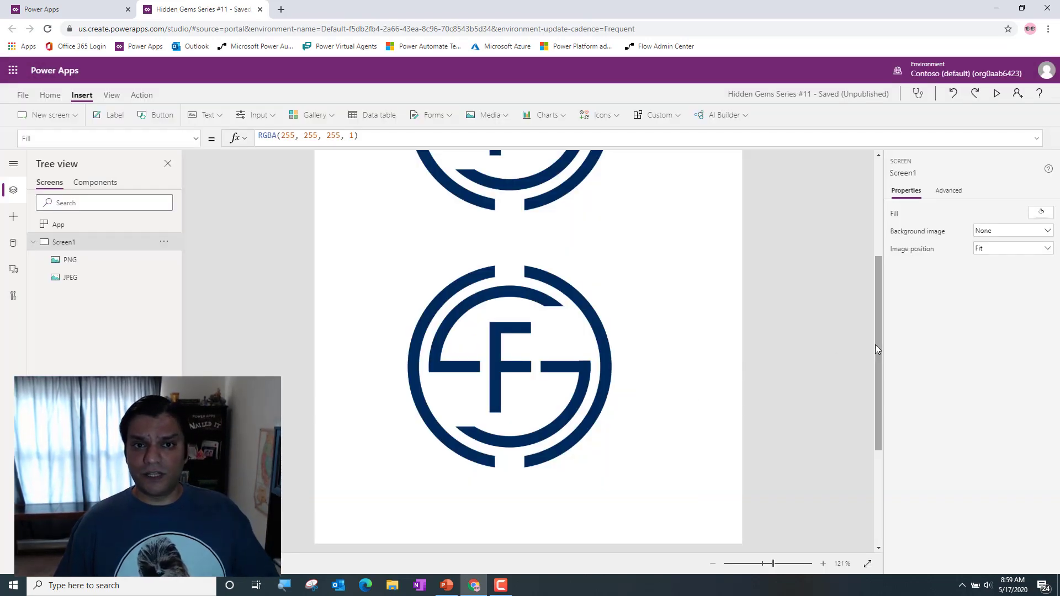
- Examine the HoverFill formulas of the PNG image and the JPEG image
{"action": "left_click_drag", "start_coordinate": [876, 344], "coordinate": [876, 340]}
{"action": "left_click", "coordinate": [491, 394]}
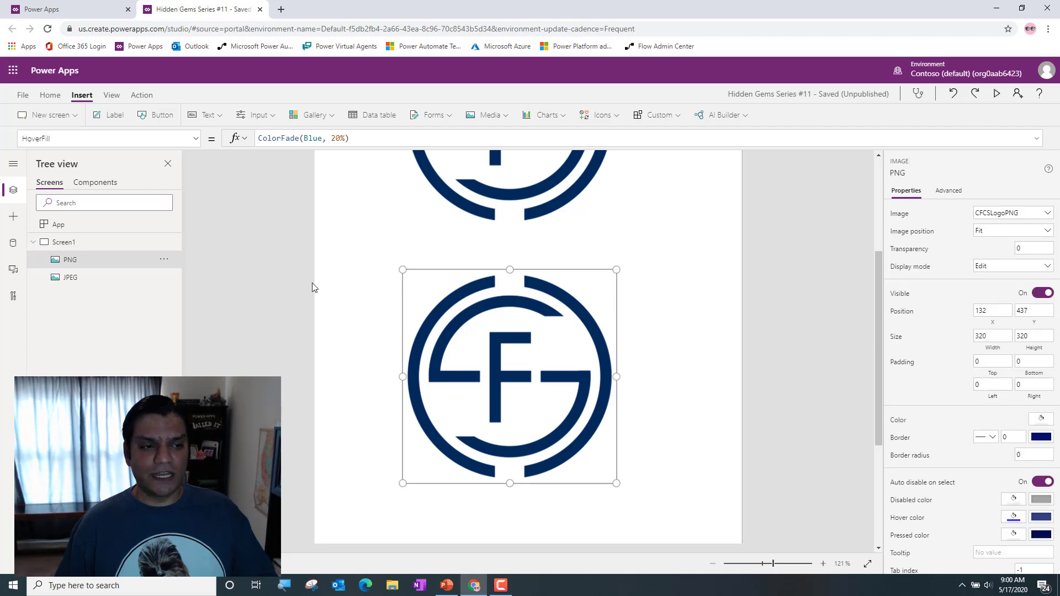
{"action": "left_click", "coordinate": [196, 143]}
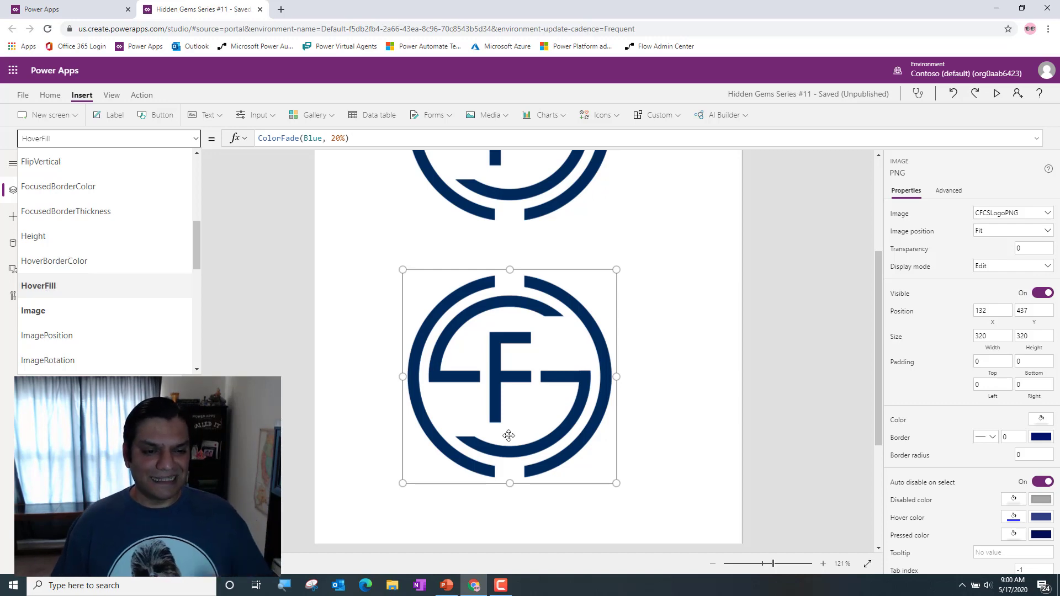
{"action": "left_click", "coordinate": [638, 430]}
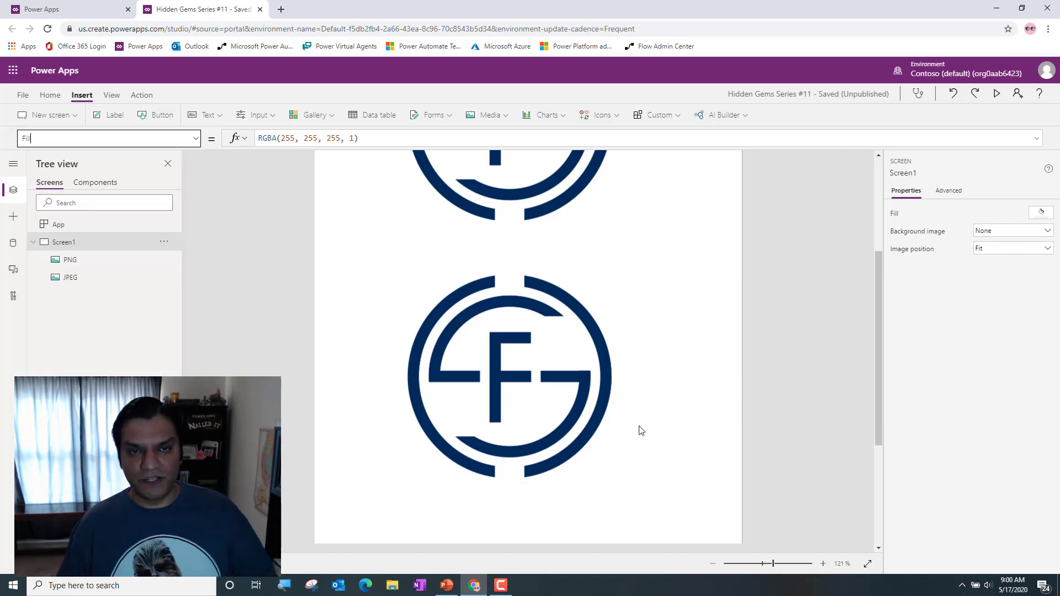
{"action": "left_click", "coordinate": [598, 430]}
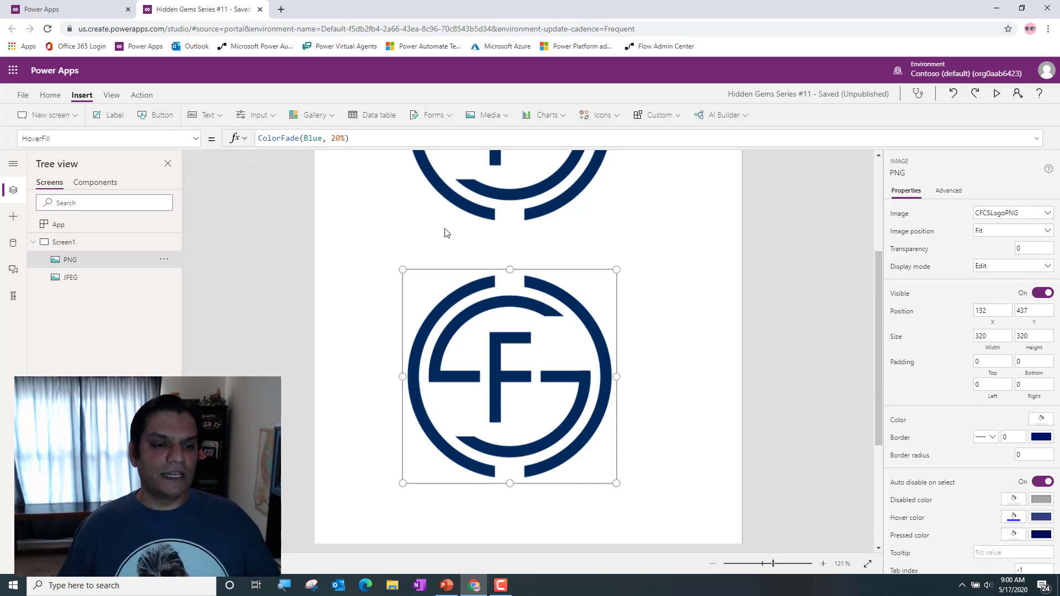
{"action": "scroll", "coordinate": [623, 307], "scroll_direction": "up", "scroll_amount": 3}
{"action": "left_click", "coordinate": [562, 313]}
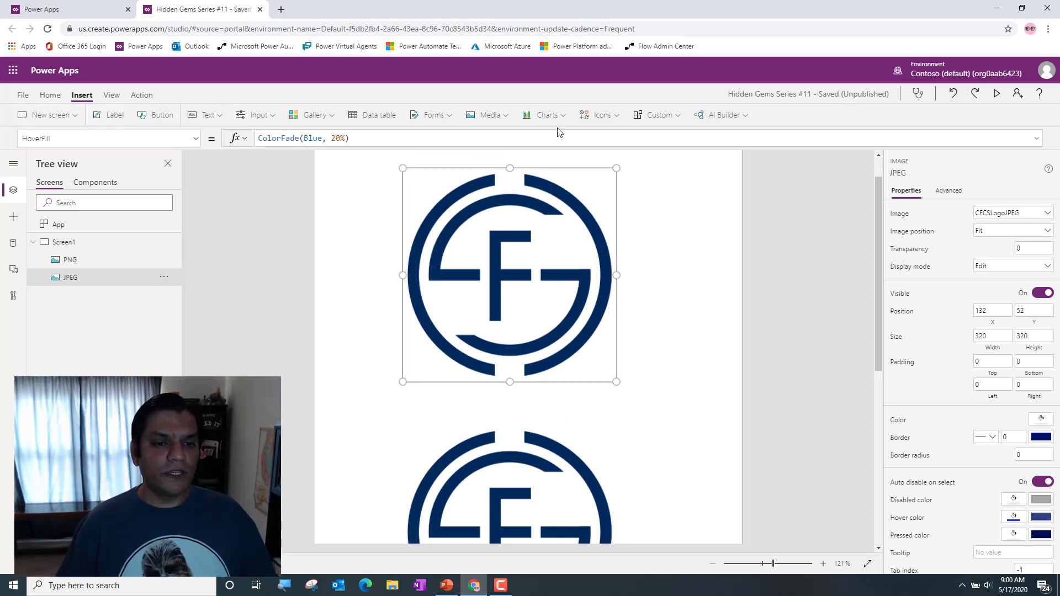
- Insert a rectangle shape and size it to 320 by 320 at X 132, Y 52 so it covers the JPEG image
{"action": "left_click", "coordinate": [604, 117]}
{"action": "scroll", "coordinate": [712, 181], "scroll_direction": "down", "scroll_amount": 4}
{"action": "scroll", "coordinate": [662, 248], "scroll_direction": "down", "scroll_amount": 6}
{"action": "scroll", "coordinate": [635, 287], "scroll_direction": "up", "scroll_amount": 2}
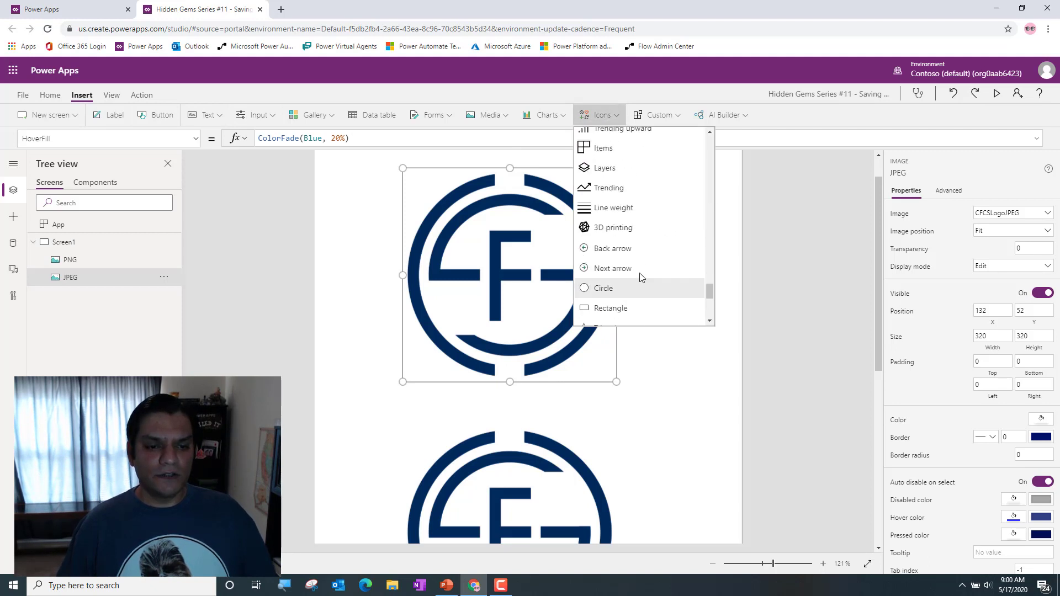
{"action": "left_click", "coordinate": [611, 308]}
{"action": "left_click_drag", "start_coordinate": [352, 202], "coordinate": [415, 208]}
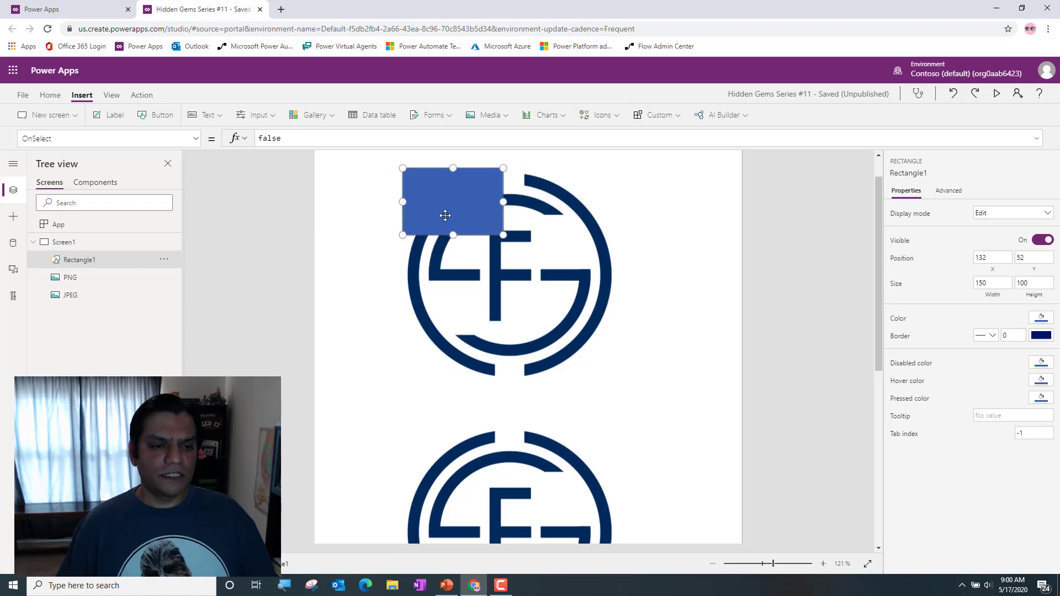
{"action": "left_click_drag", "start_coordinate": [502, 235], "coordinate": [611, 379]}
{"action": "double_click", "coordinate": [101, 261]}
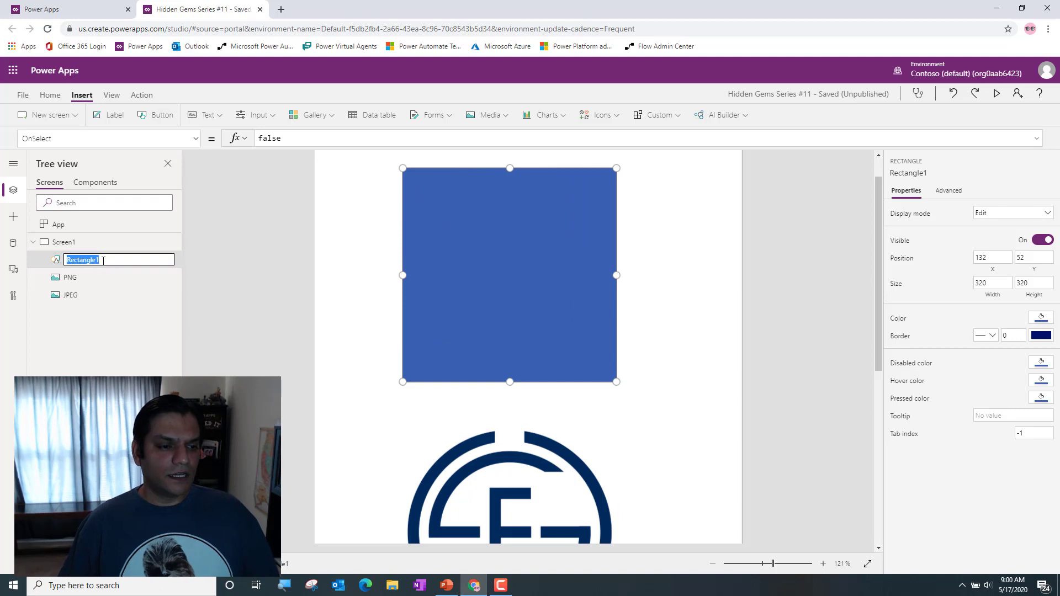
{"action": "left_click", "coordinate": [496, 341]}
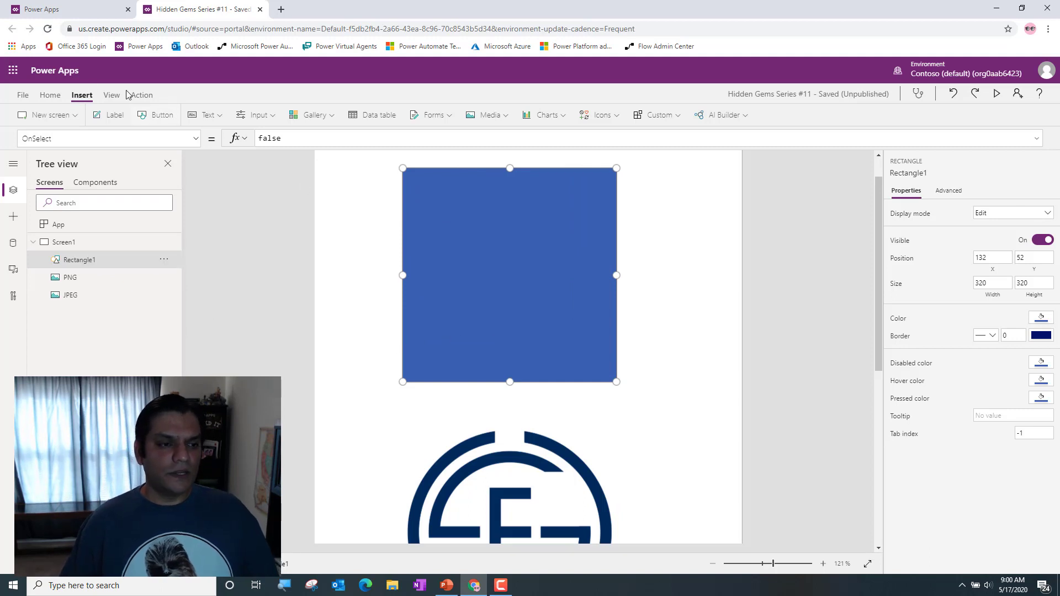
- Set the fill of the rectangle over the JPEG image to transparent
{"action": "left_click", "coordinate": [50, 95]}
{"action": "left_click", "coordinate": [468, 118]}
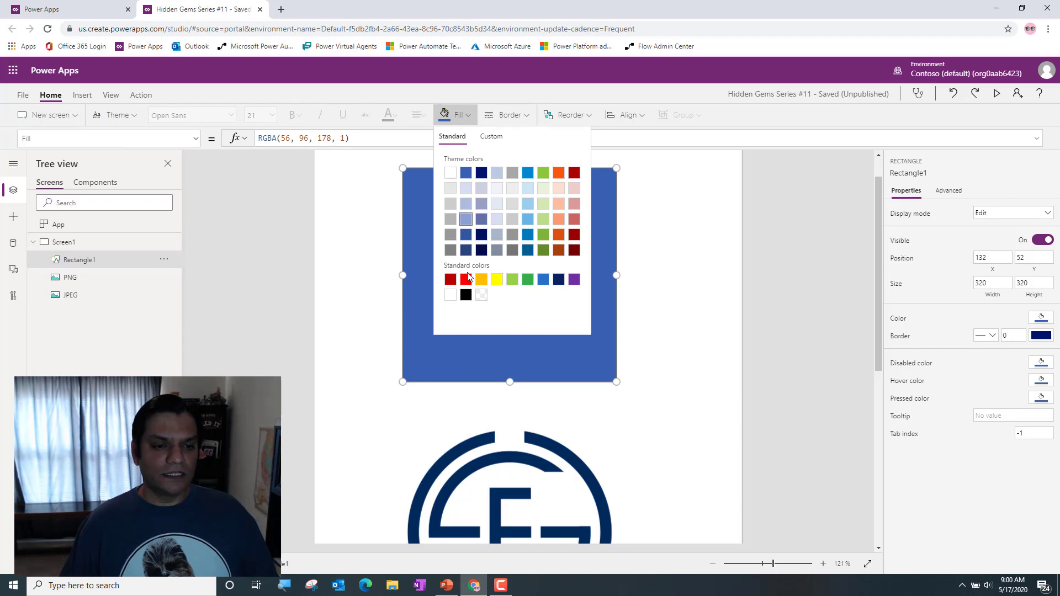
{"action": "left_click", "coordinate": [481, 295]}
{"action": "left_click", "coordinate": [728, 361]}
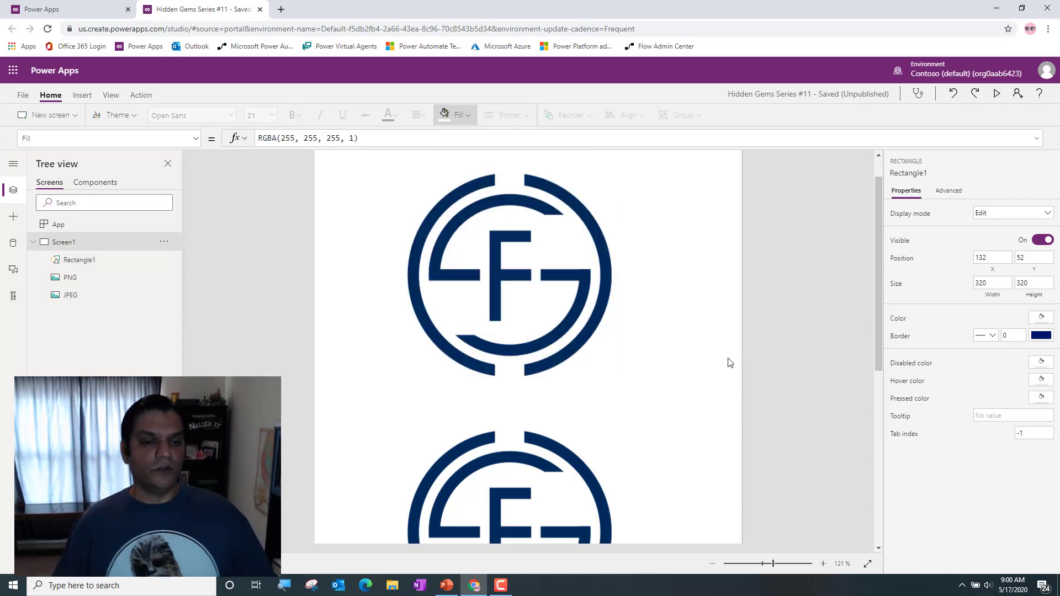
{"action": "left_click", "coordinate": [520, 335]}
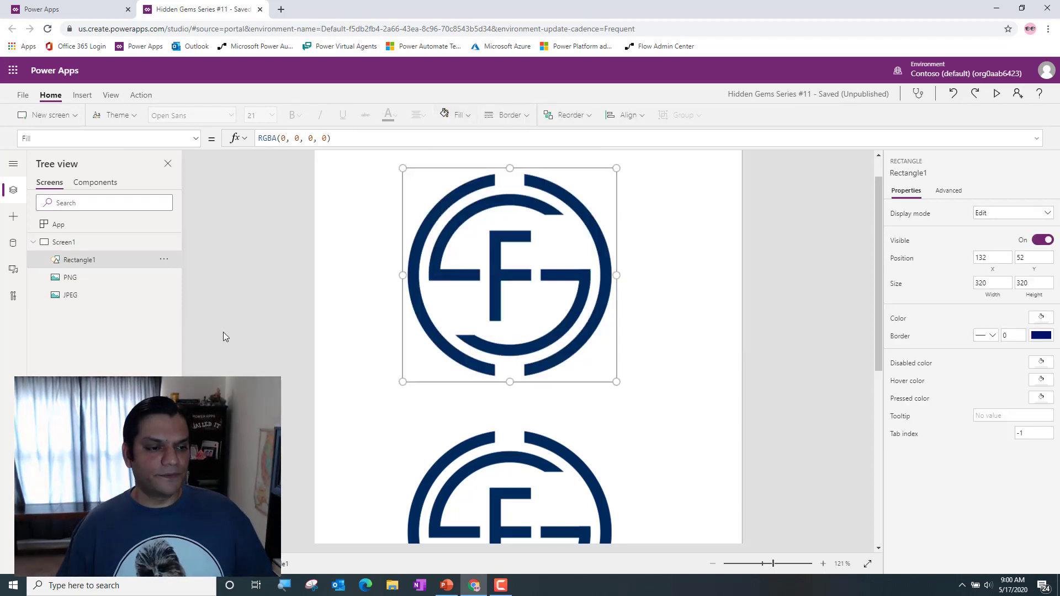
{"action": "left_click", "coordinate": [73, 295]}
{"action": "left_click", "coordinate": [234, 314]}
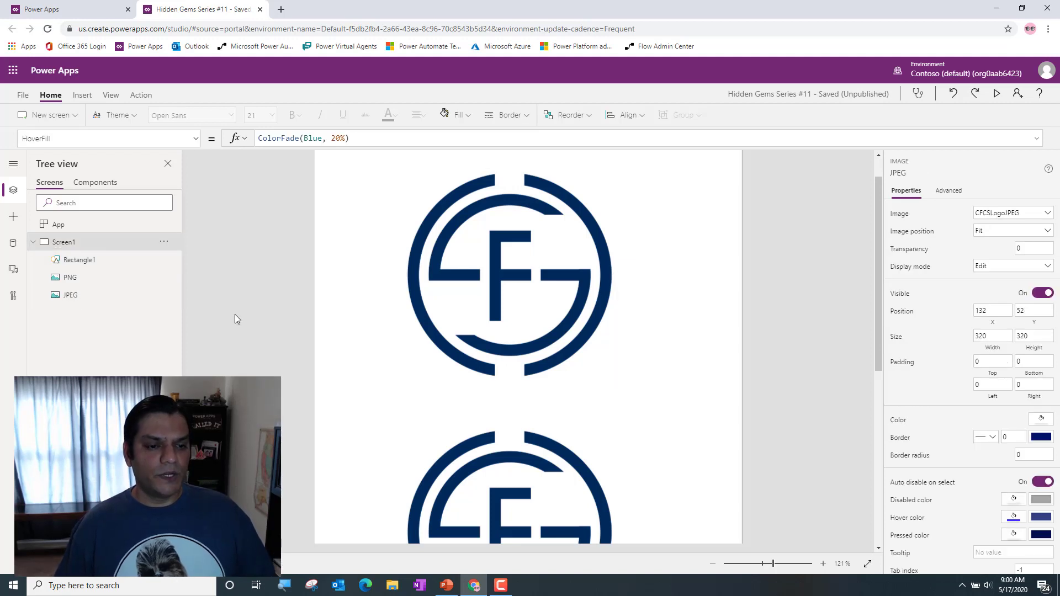
- Replace the formula of the rectangle's HoverFill property with Color
{"action": "left_click", "coordinate": [444, 333]}
{"action": "left_click", "coordinate": [92, 137]}
{"action": "type", "text": "How"}
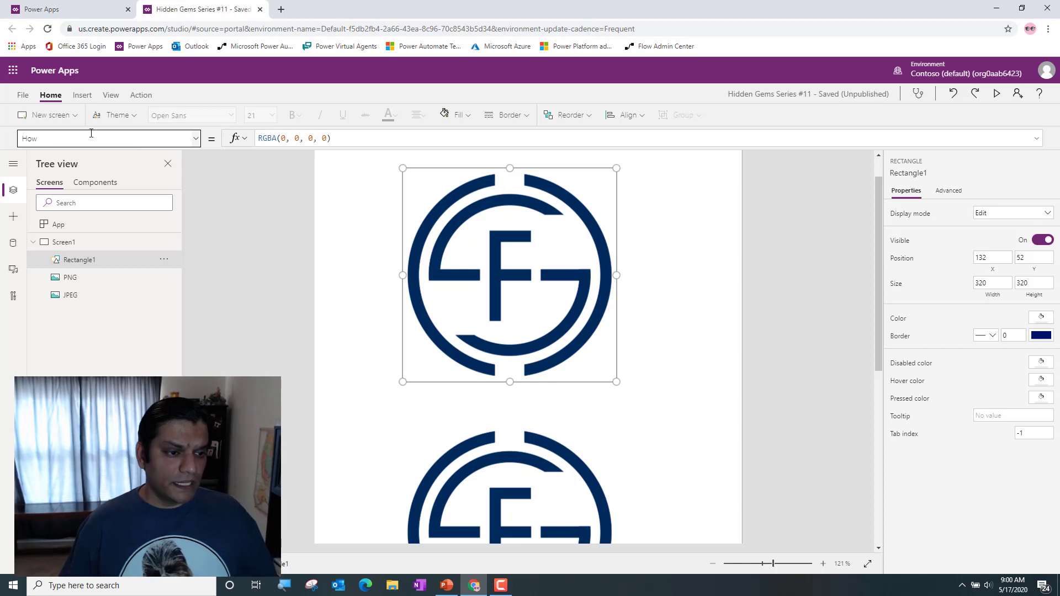
{"action": "key", "text": "BackSpace"}
{"action": "type", "text": "v"}
{"action": "left_click", "coordinate": [196, 140]}
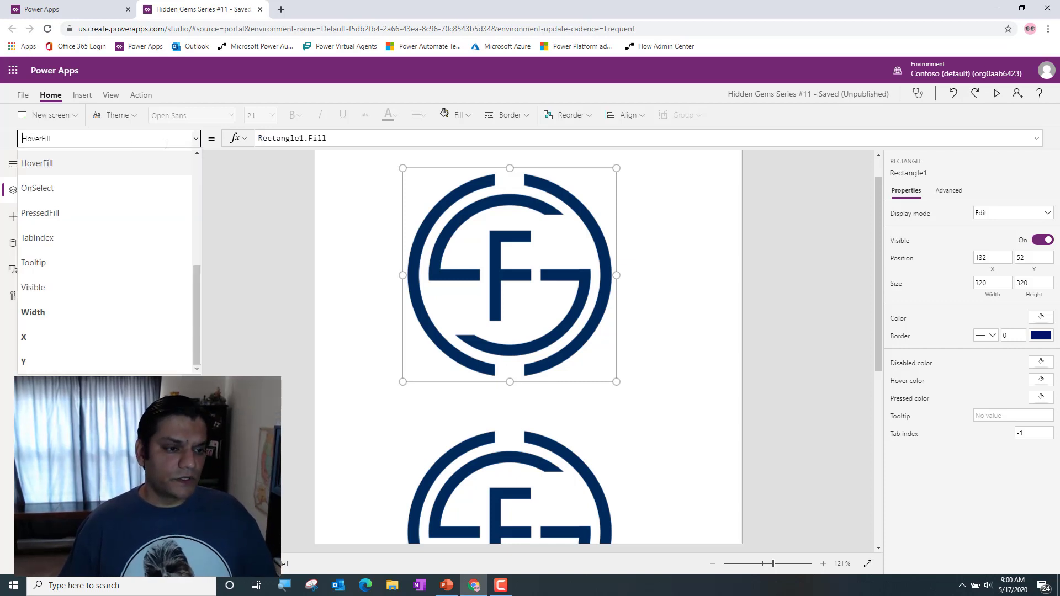
{"action": "left_click", "coordinate": [103, 168]}
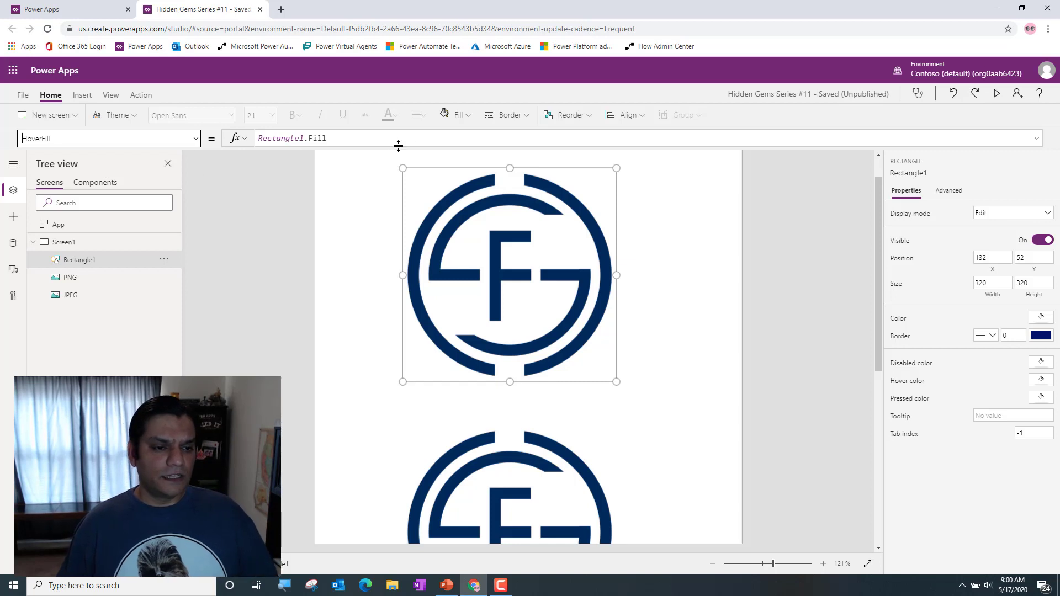
{"action": "left_click_drag", "start_coordinate": [334, 138], "coordinate": [220, 145]}
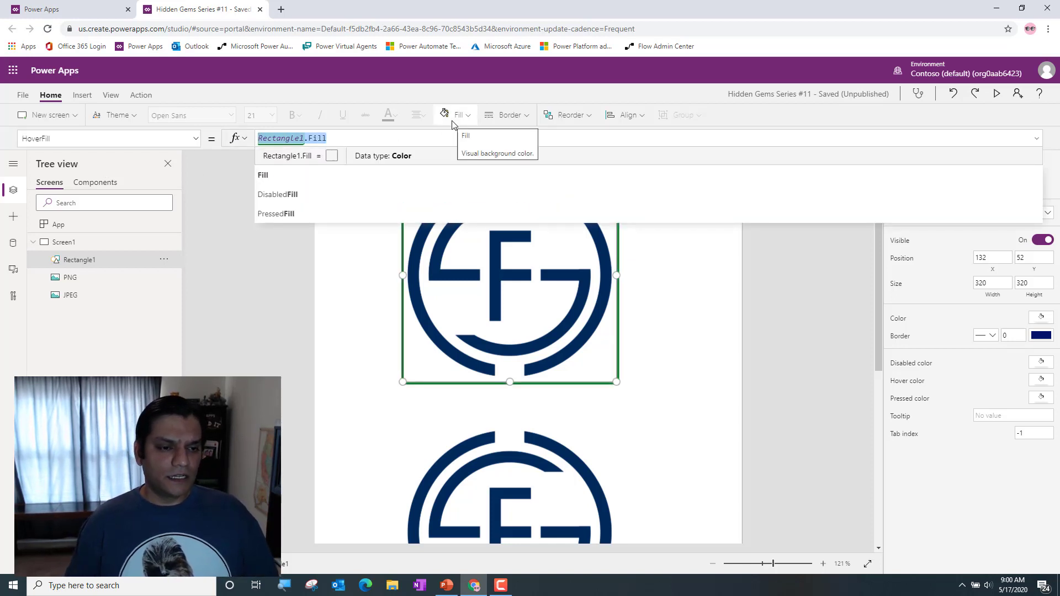
{"action": "type", "text": "color"}
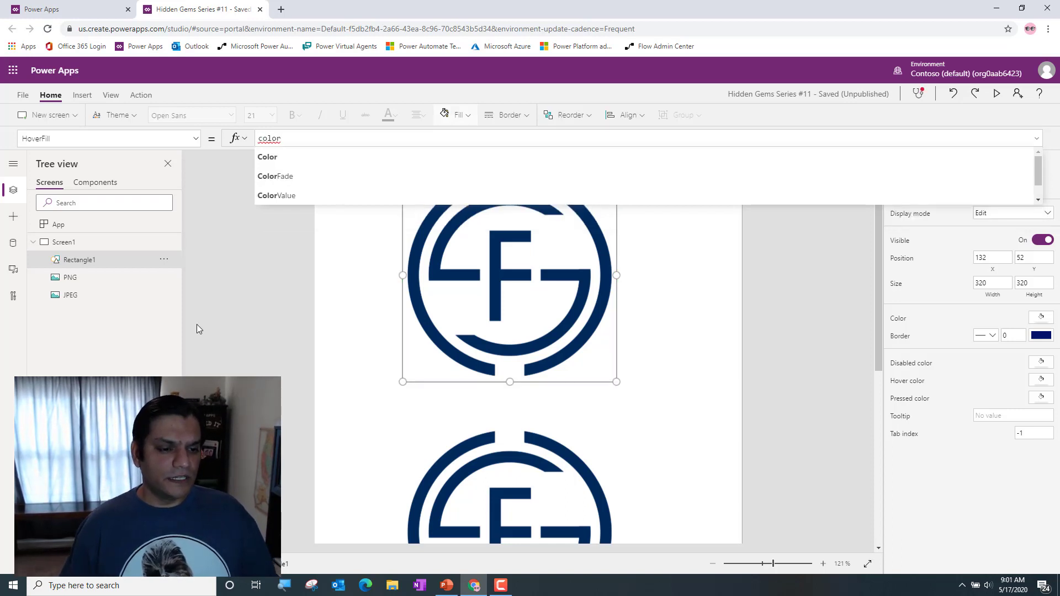
- Copy the PNG image's HoverFill formula, ColorFade(Blue, 20%), into the rectangle's HoverFill property
{"action": "left_click", "coordinate": [442, 490]}
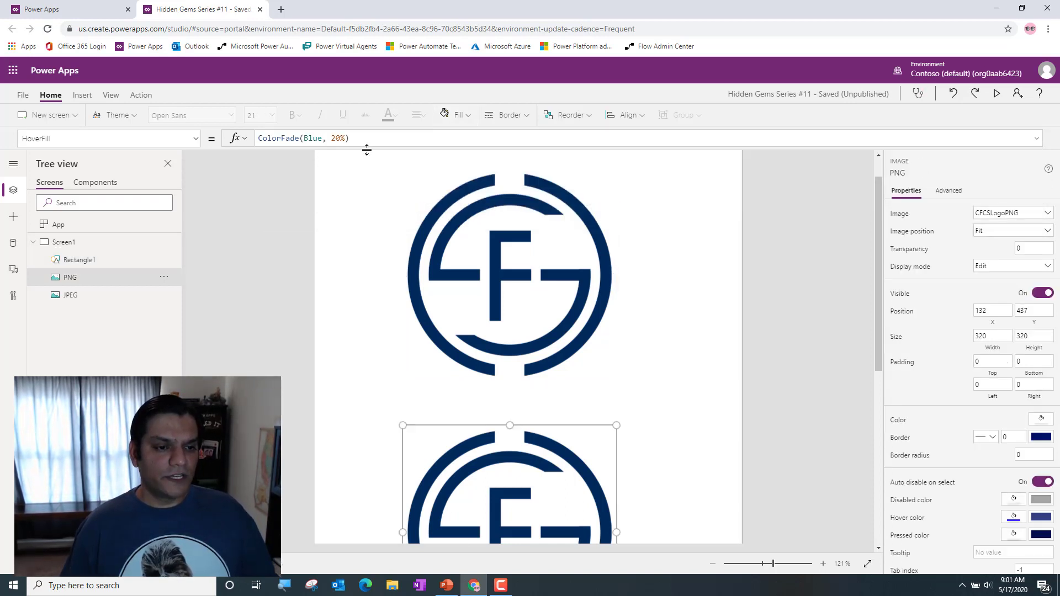
{"action": "left_click_drag", "start_coordinate": [367, 142], "coordinate": [243, 139]}
{"action": "key", "text": "ctrl+c"}
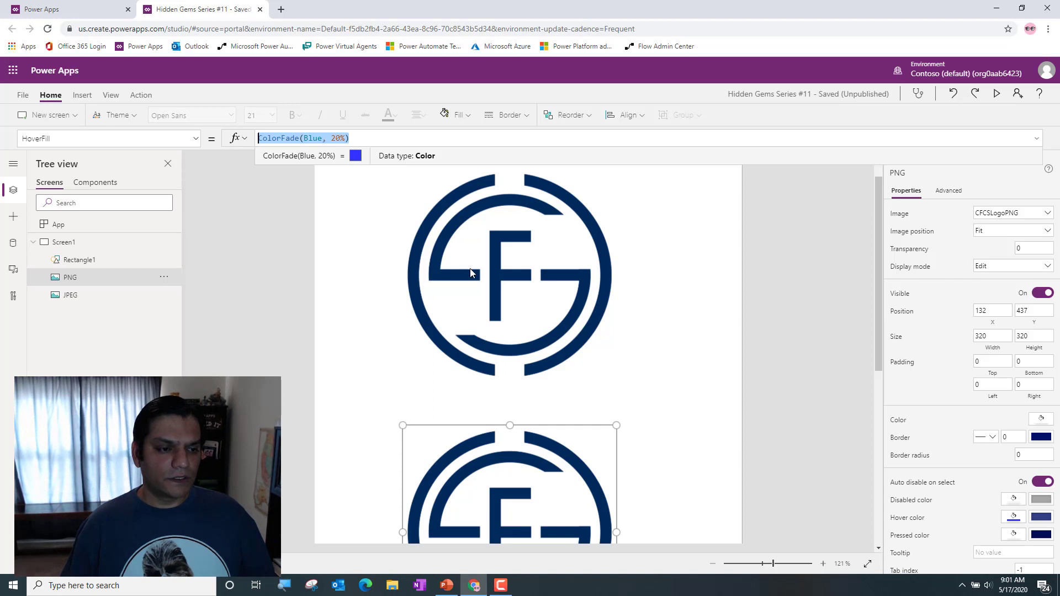
{"action": "left_click", "coordinate": [471, 273]}
{"action": "left_click", "coordinate": [315, 141]}
{"action": "left_click_drag", "start_coordinate": [314, 142], "coordinate": [236, 141]}
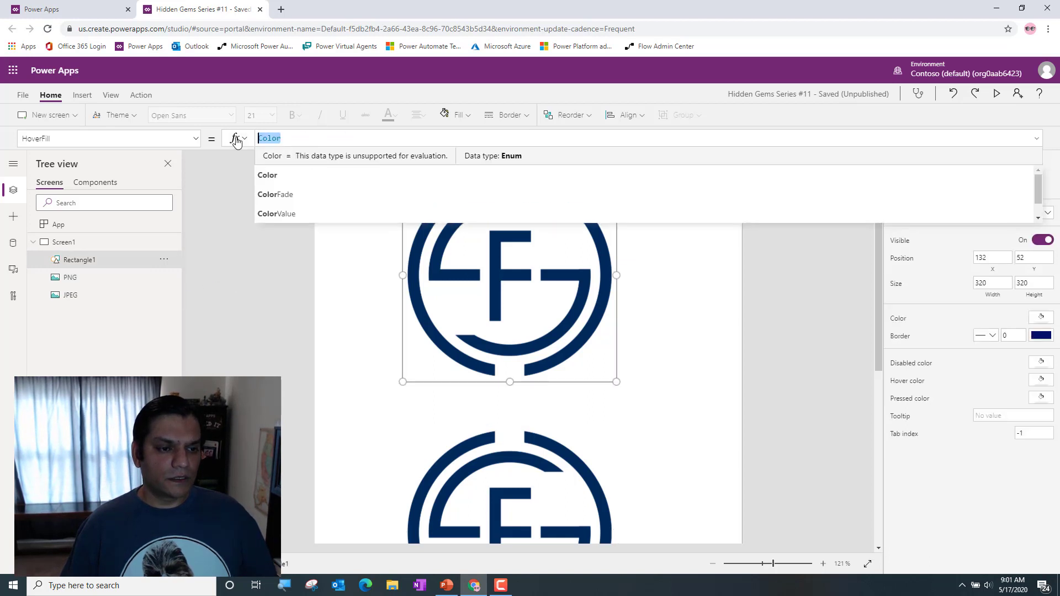
{"action": "key", "text": "ctrl+v"}
{"action": "left_click", "coordinate": [701, 370]}
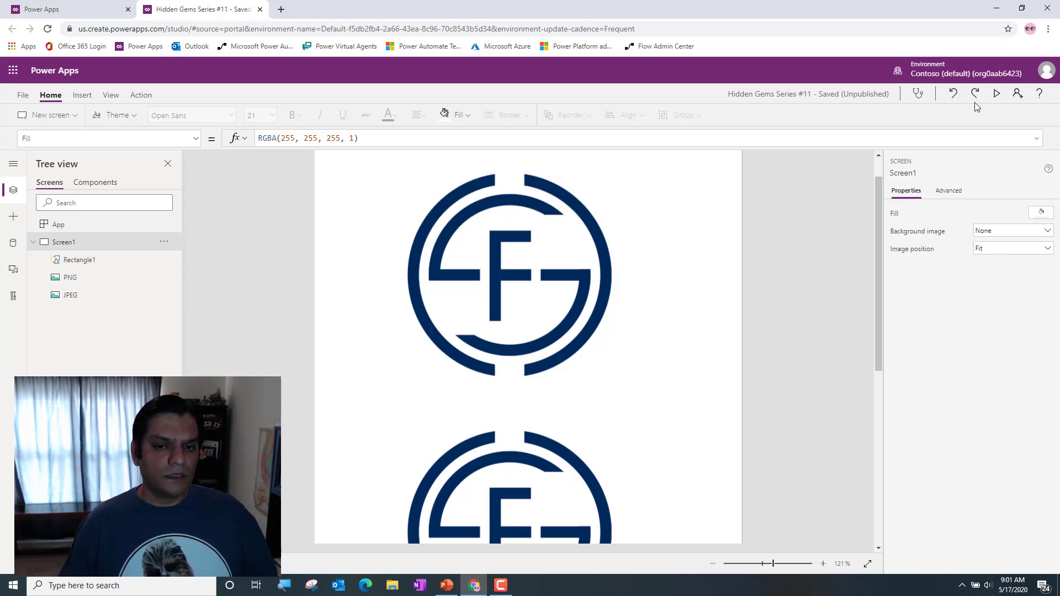
- Preview the app to test the rectangle's hover fill over the JPEG image, and select the rectangle back in the editor
{"action": "left_click", "coordinate": [997, 94]}
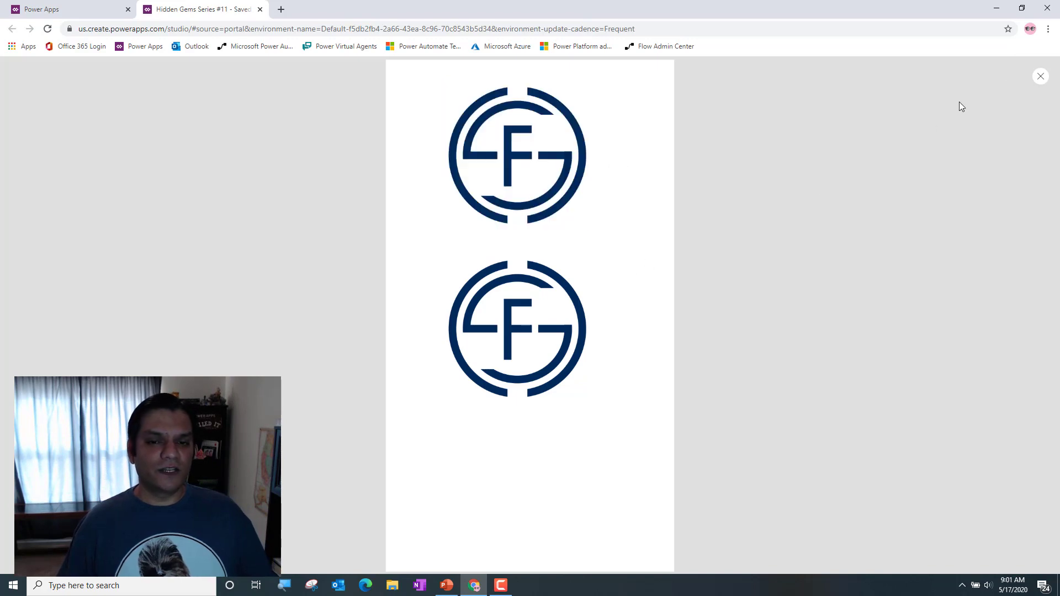
{"action": "left_click", "coordinate": [1040, 77]}
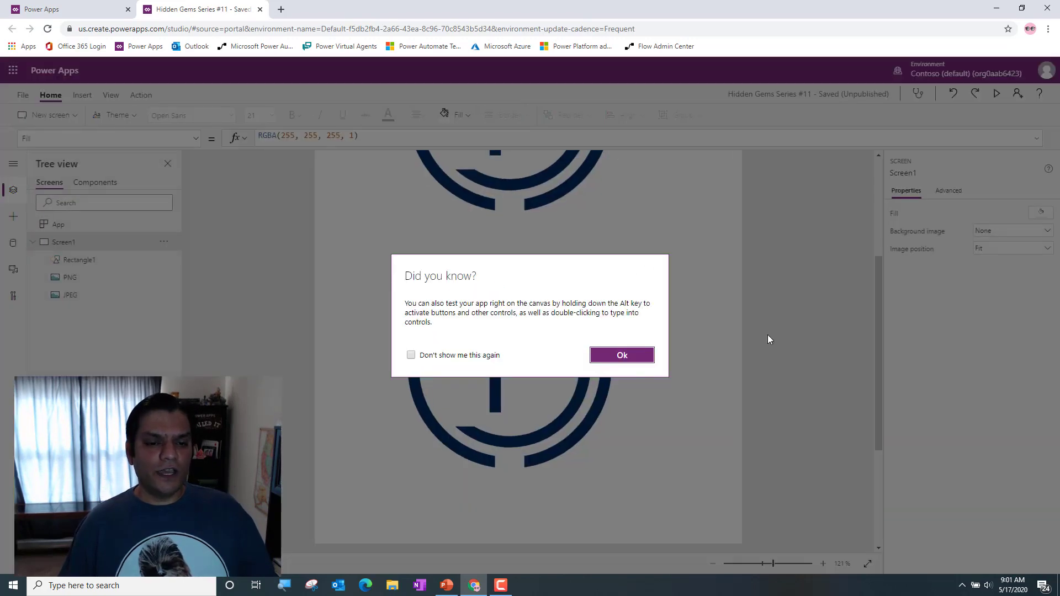
{"action": "left_click", "coordinate": [635, 357]}
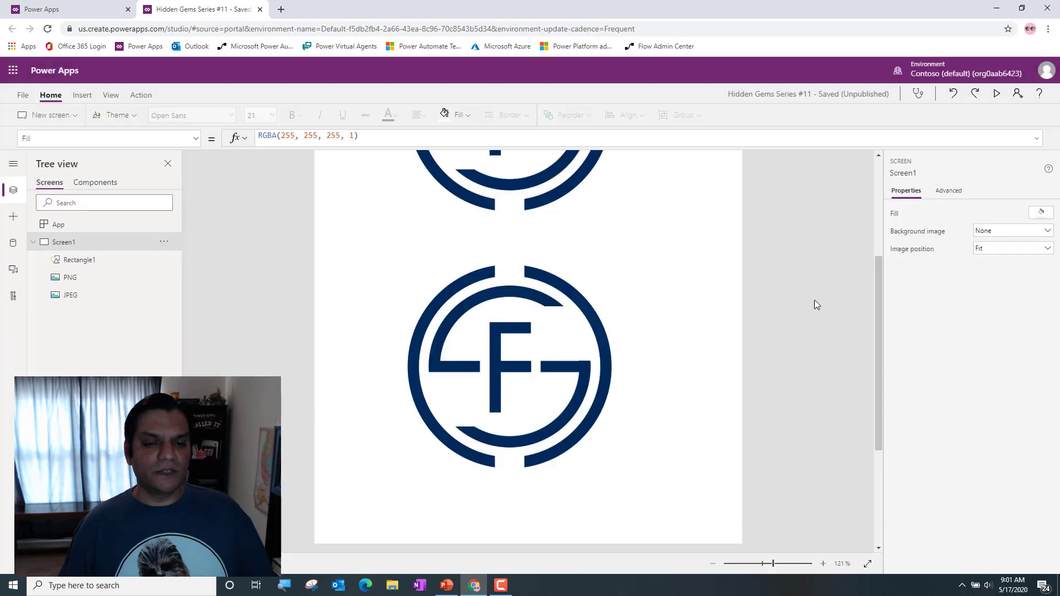
{"action": "left_click_drag", "start_coordinate": [876, 271], "coordinate": [872, 236]}
{"action": "left_click", "coordinate": [513, 239]}
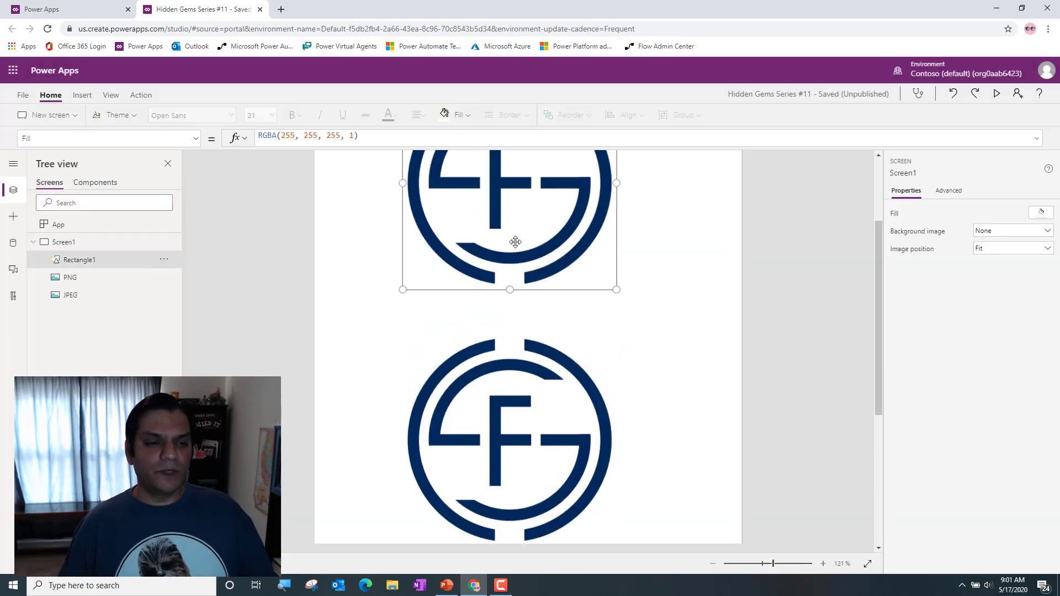
- Replace the colour in the rectangle's HoverFill ColorFade formula with LightBlue
{"action": "left_click", "coordinate": [331, 139]}
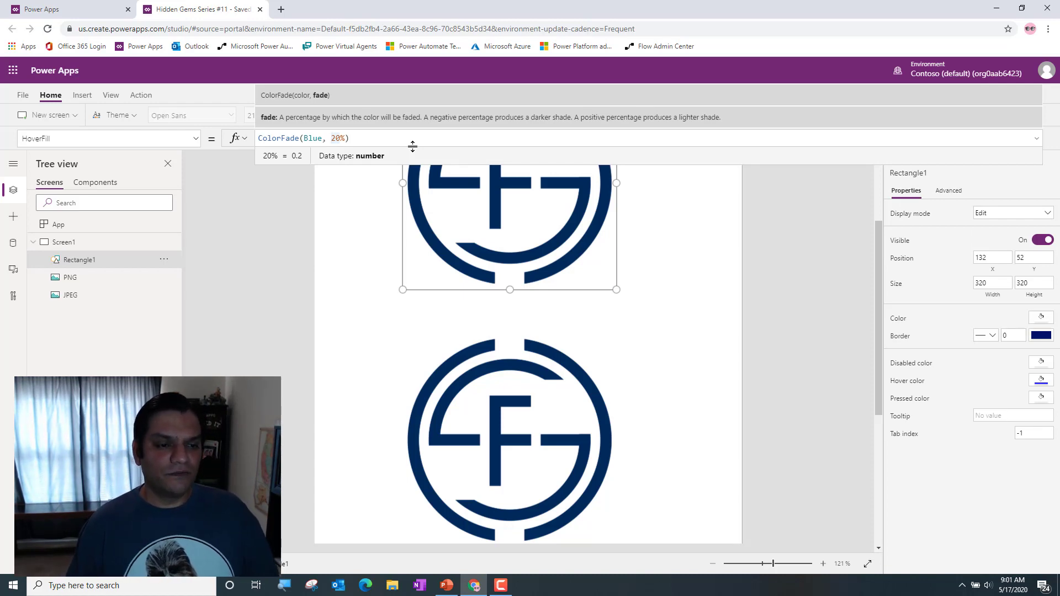
{"action": "key", "text": "Left"}
{"action": "key", "text": "Left"}
{"action": "key", "text": "Left"}
{"action": "key", "text": "BackSpace"}
{"action": "key", "text": "BackSpace"}
{"action": "key", "text": "BackSpace"}
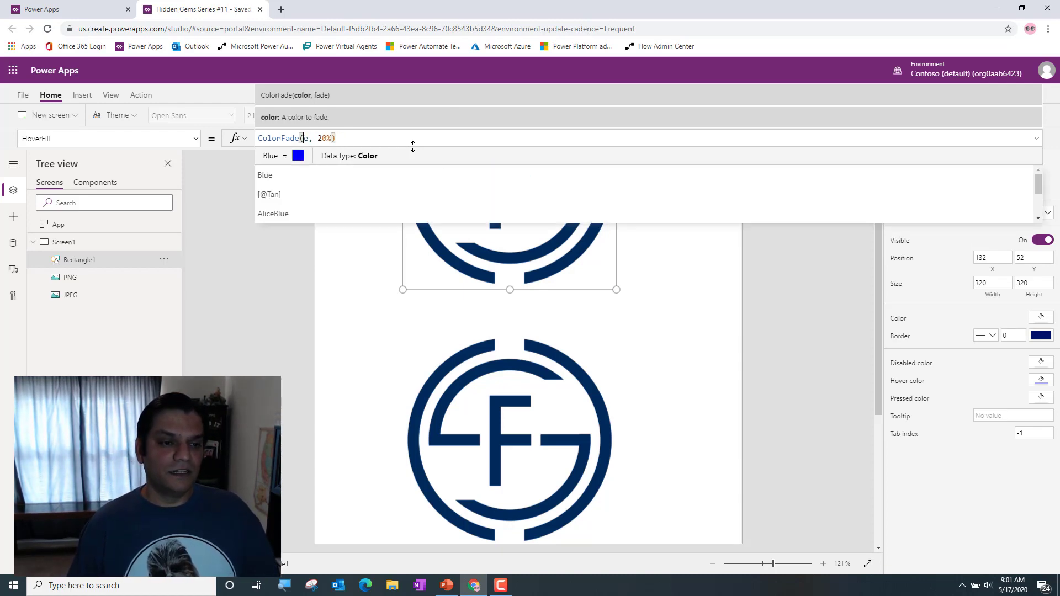
{"action": "key", "text": "Delete"}
{"action": "type", "text": "li"}
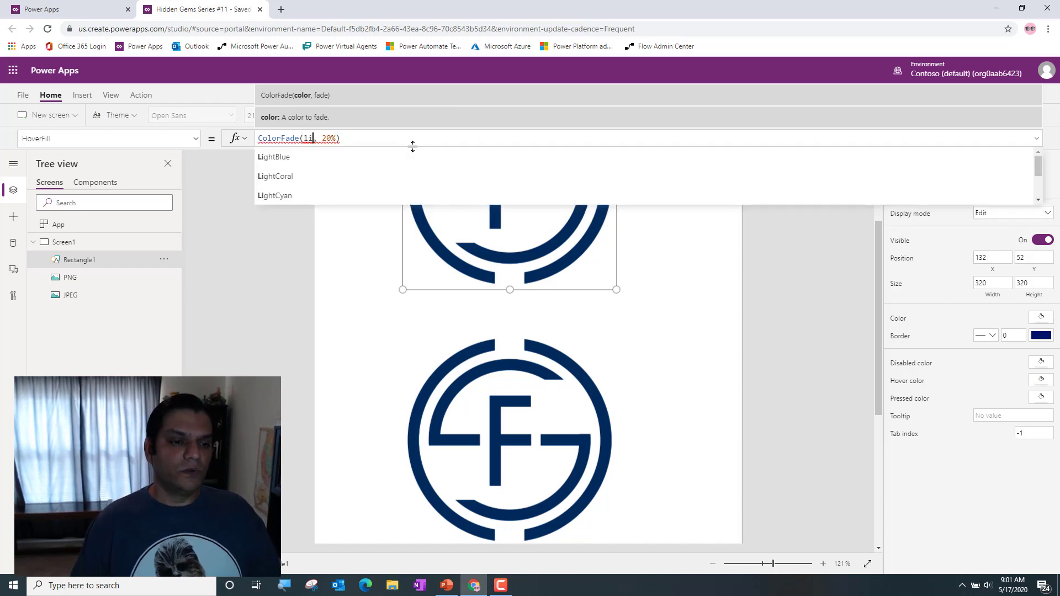
{"action": "key", "text": "Tab"}
- Set the fade percentage in the rectangle's HoverFill formula to 90%
{"action": "key", "text": "Right"}
{"action": "key", "text": "Right"}
{"action": "key", "text": "Delete"}
{"action": "type", "text": "90"}
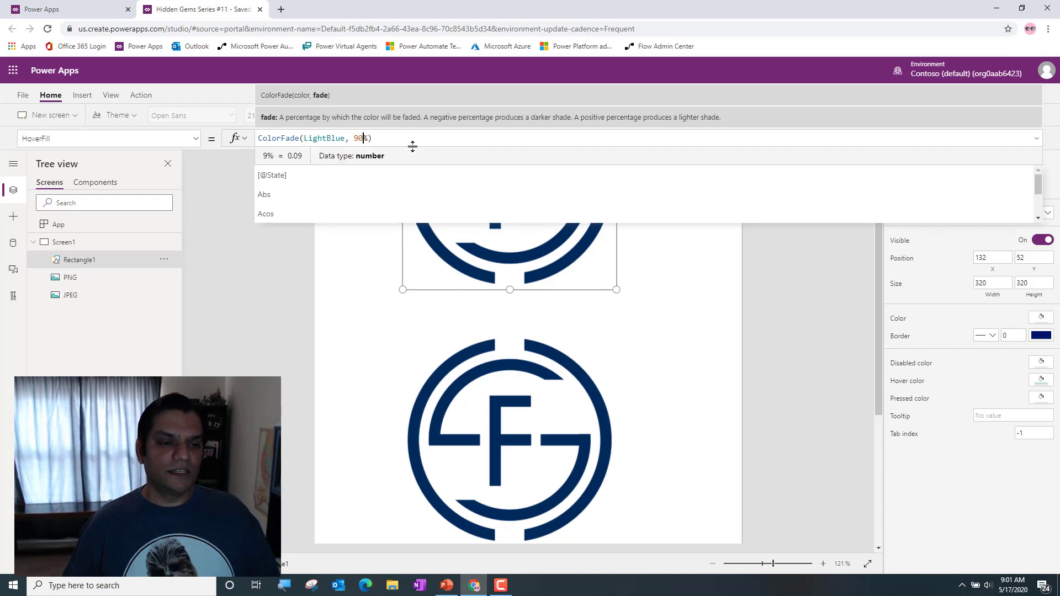
{"action": "left_click", "coordinate": [628, 339]}
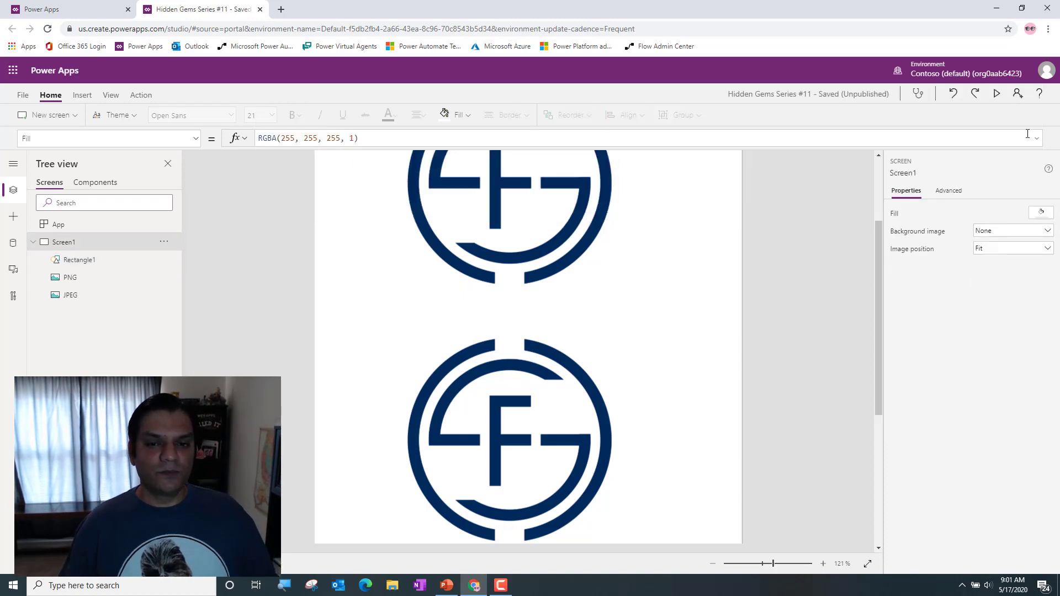
- Preview the app to test the rectangle's light blue hover fill over the JPEG image, and return to the editor
{"action": "left_click", "coordinate": [998, 95]}
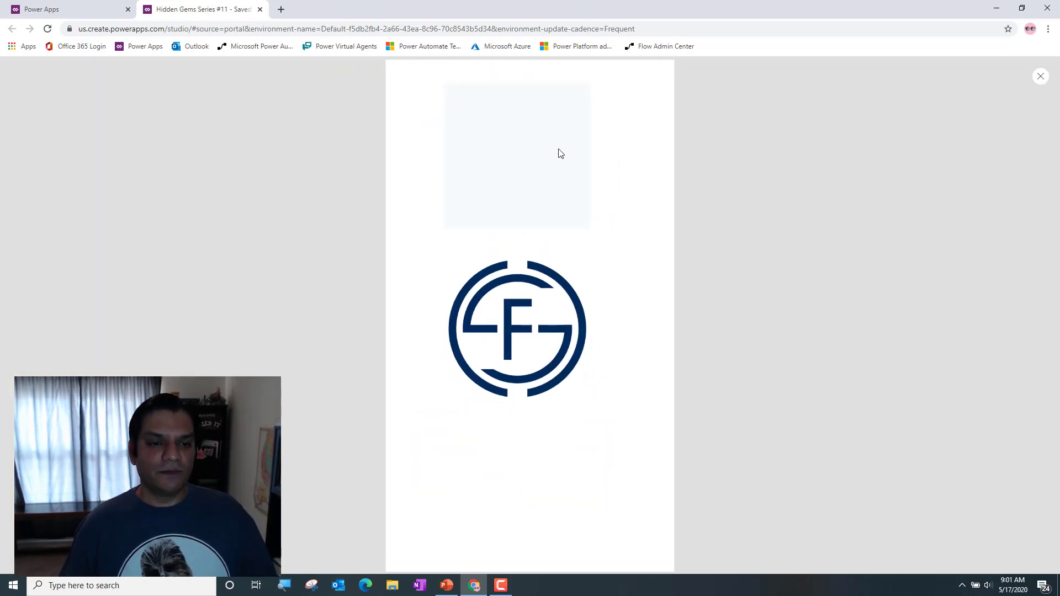
{"action": "left_click", "coordinate": [556, 158]}
{"action": "left_click", "coordinate": [552, 129]}
{"action": "left_click", "coordinate": [489, 149]}
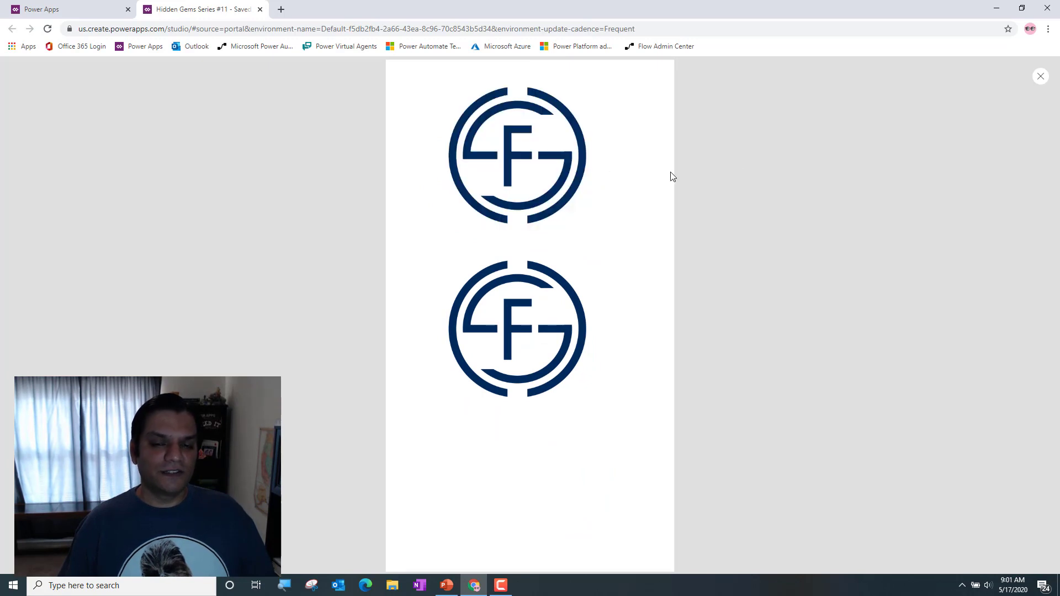
{"action": "left_click", "coordinate": [1040, 77]}
{"action": "left_click", "coordinate": [647, 354]}
{"action": "scroll", "coordinate": [650, 351], "scroll_direction": "up", "scroll_amount": 3}
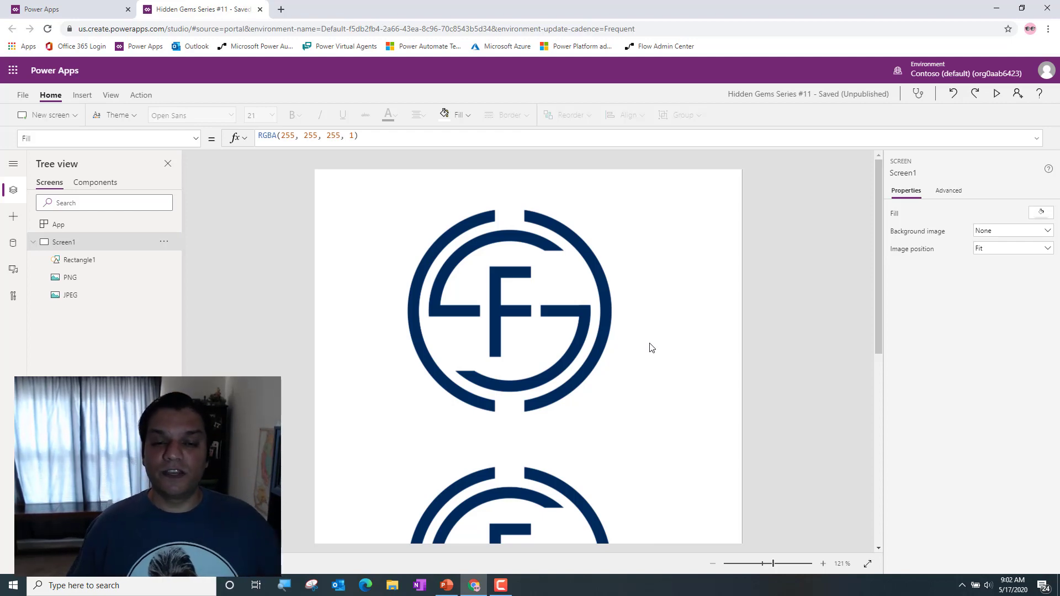
- Switch to PowerPoint to check the topic list slide, and return to the Power Apps editor
{"action": "left_click", "coordinate": [447, 585]}
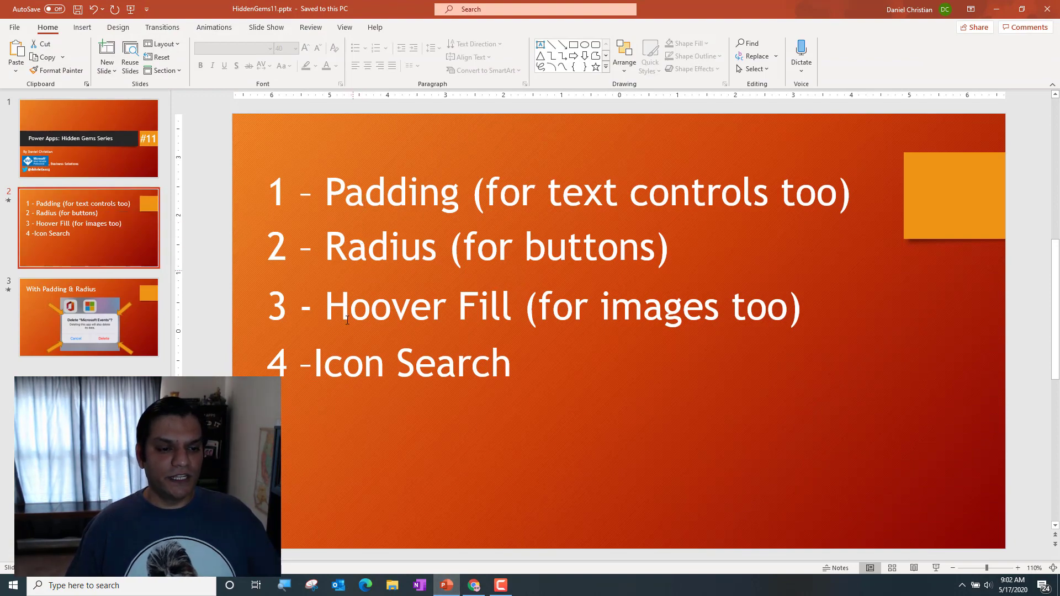
{"action": "left_click", "coordinate": [996, 9]}
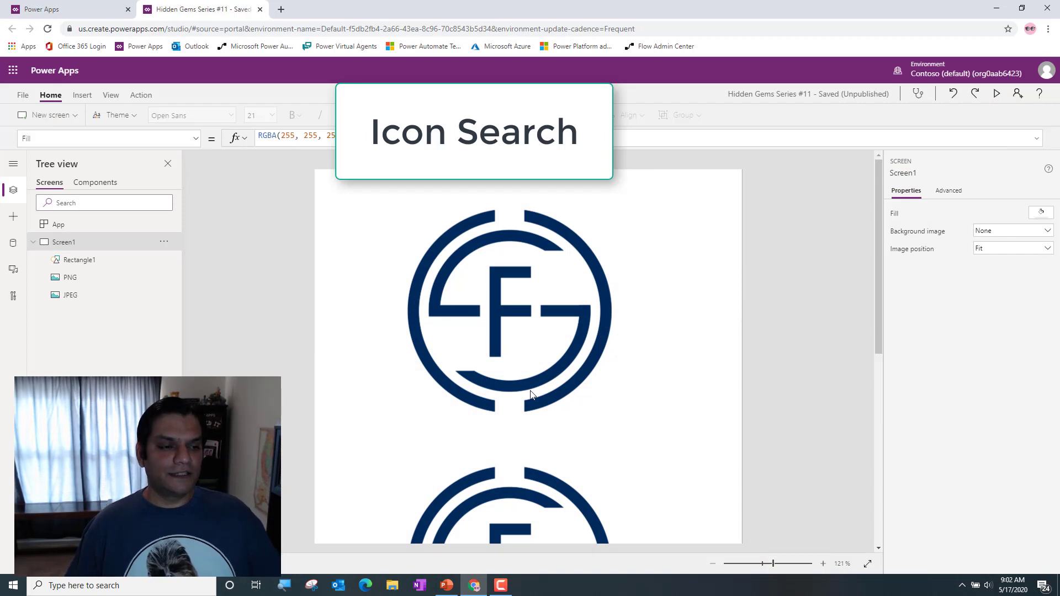
{"action": "left_click", "coordinate": [530, 393]}
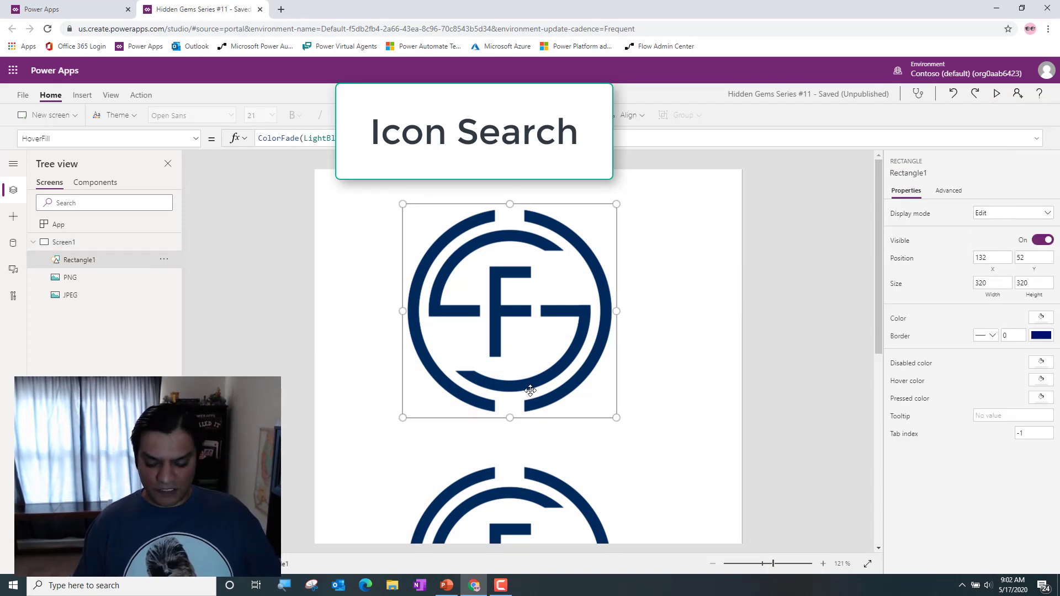
{"action": "scroll", "coordinate": [529, 390], "scroll_direction": "down", "scroll_amount": 1}
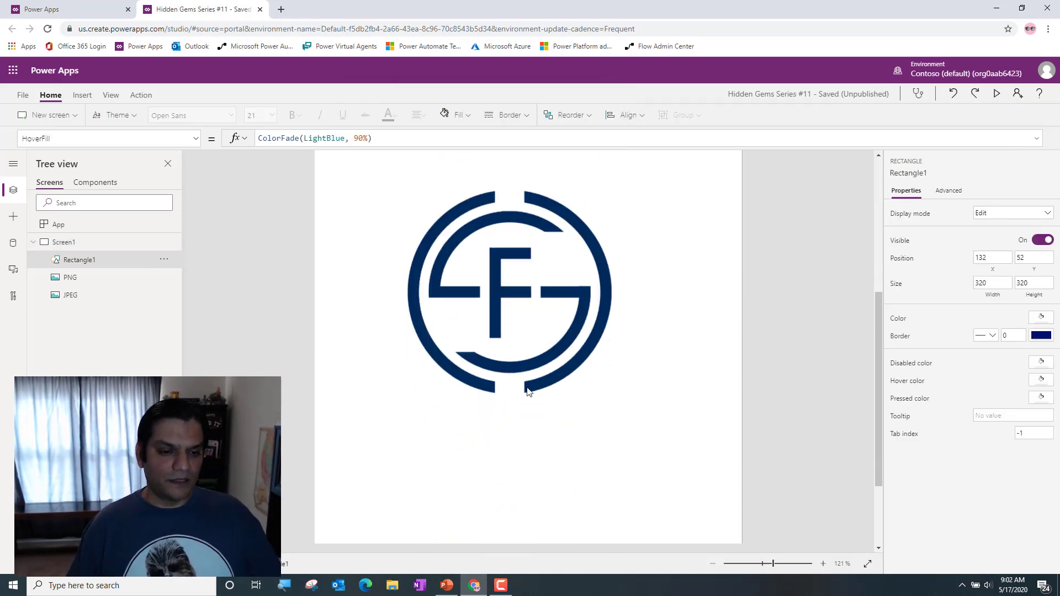
{"action": "left_click", "coordinate": [590, 445]}
- Browse the insertable icons, insert an Add icon and move it beside the upper image at X 40, Y 256
{"action": "left_click", "coordinate": [81, 95]}
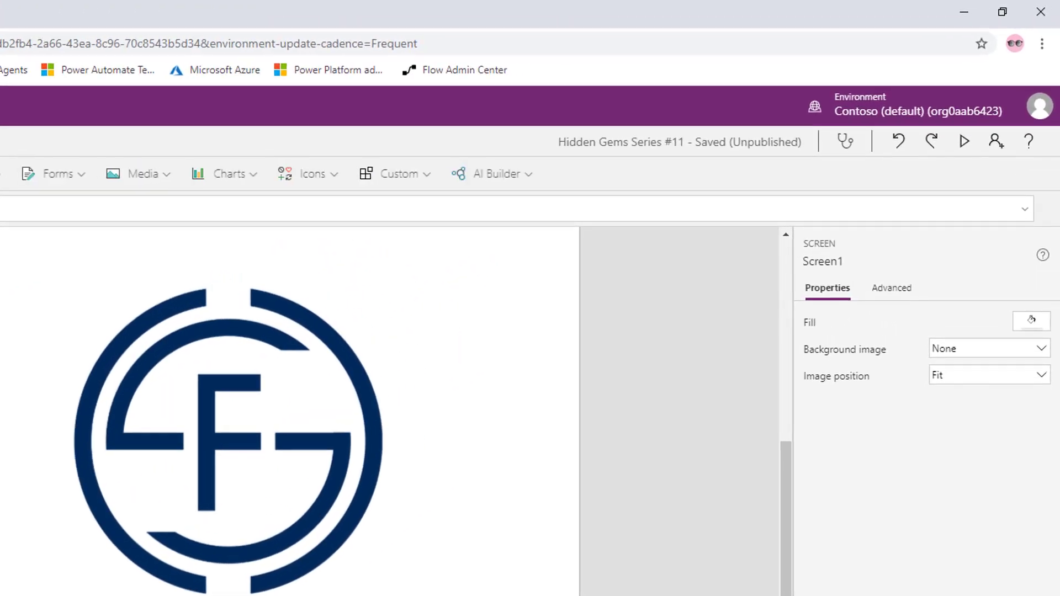
{"action": "left_click", "coordinate": [386, 187]}
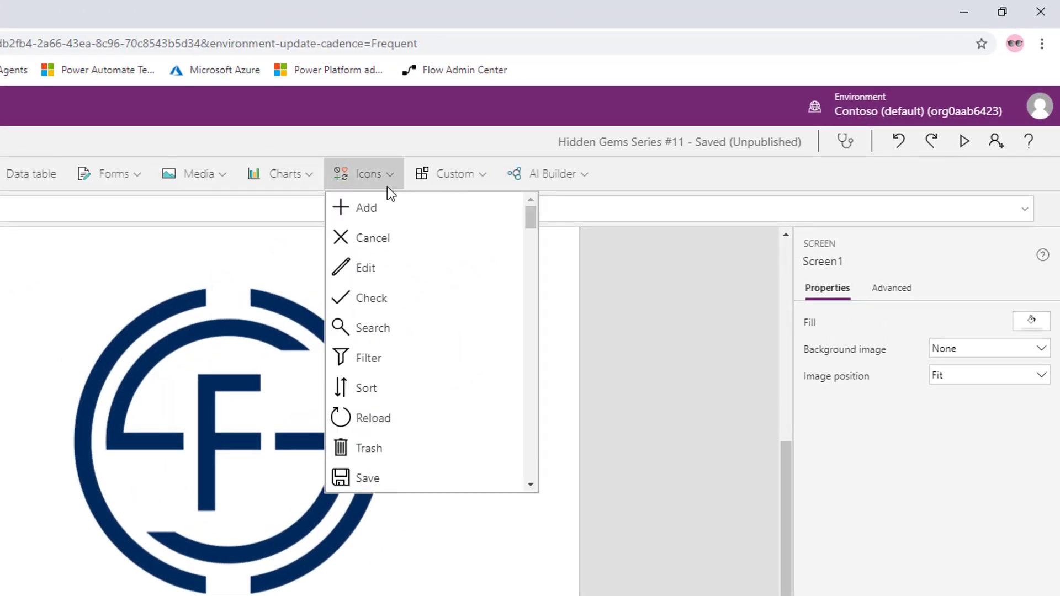
{"action": "mouse_move", "coordinate": [531, 218]}
{"action": "left_mouse_down"}
{"action": "mouse_move", "coordinate": [530, 480]}
{"action": "mouse_move", "coordinate": [551, 359]}
{"action": "mouse_move", "coordinate": [547, 208]}
{"action": "left_mouse_up"}
{"action": "left_click_drag", "start_coordinate": [531, 223], "coordinate": [529, 340]}
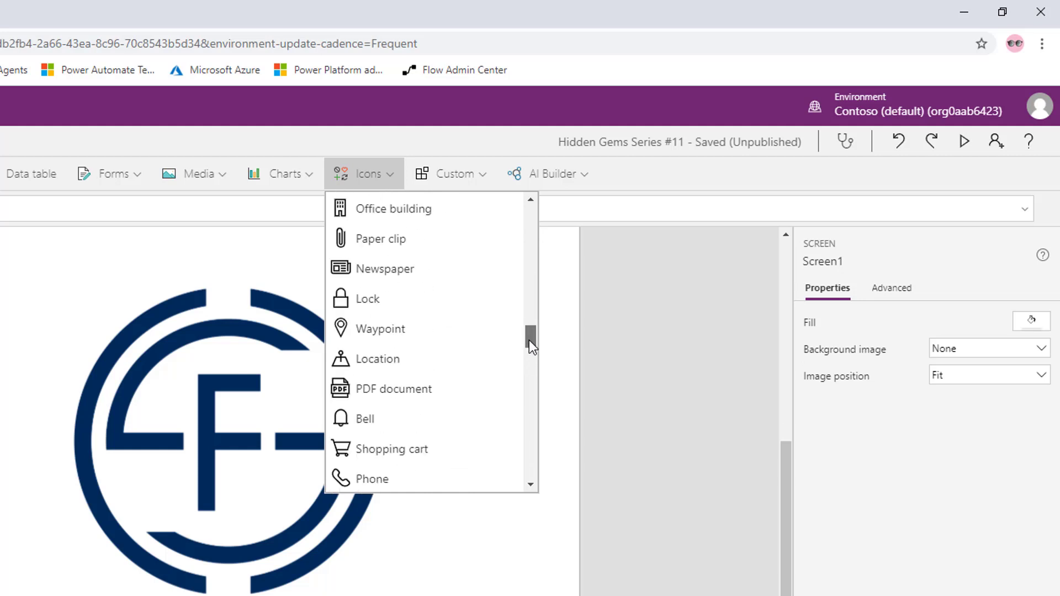
{"action": "left_click_drag", "start_coordinate": [529, 340], "coordinate": [529, 343]}
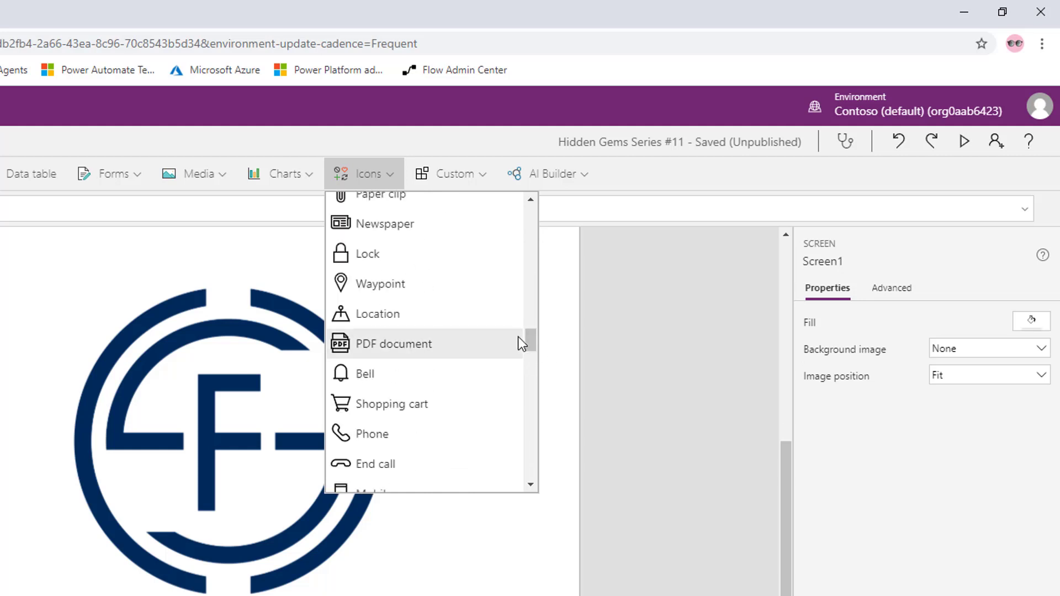
{"action": "left_click_drag", "start_coordinate": [534, 340], "coordinate": [535, 210]}
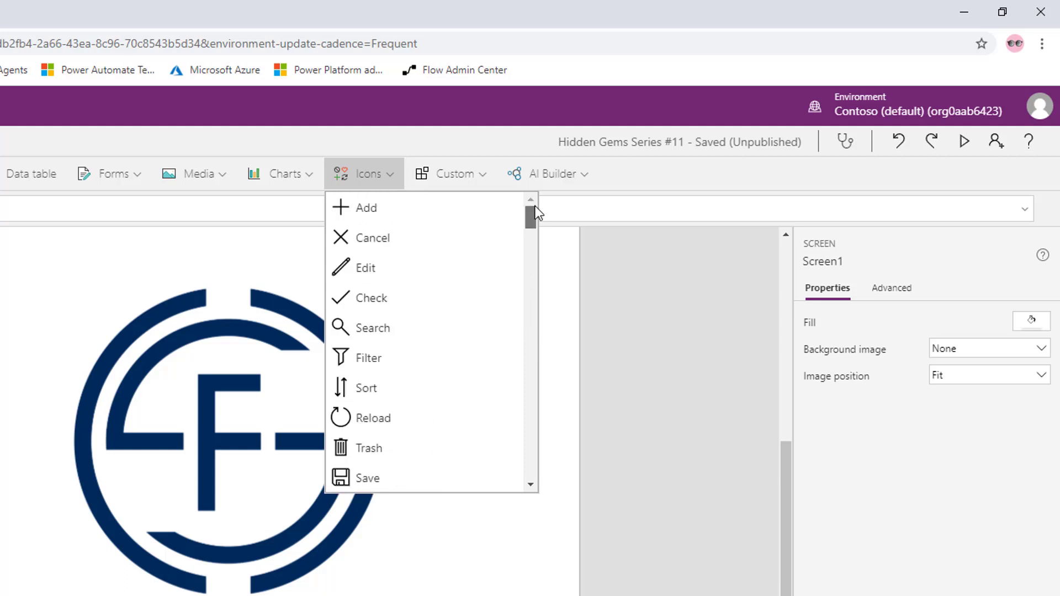
{"action": "left_click", "coordinate": [348, 544]}
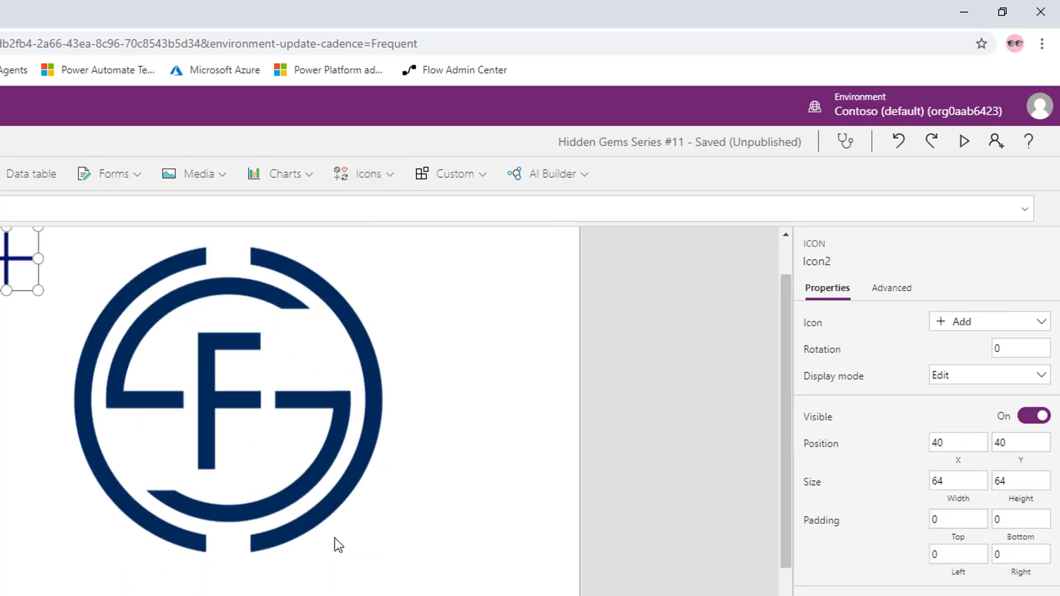
{"action": "left_click_drag", "start_coordinate": [14, 245], "coordinate": [13, 462]}
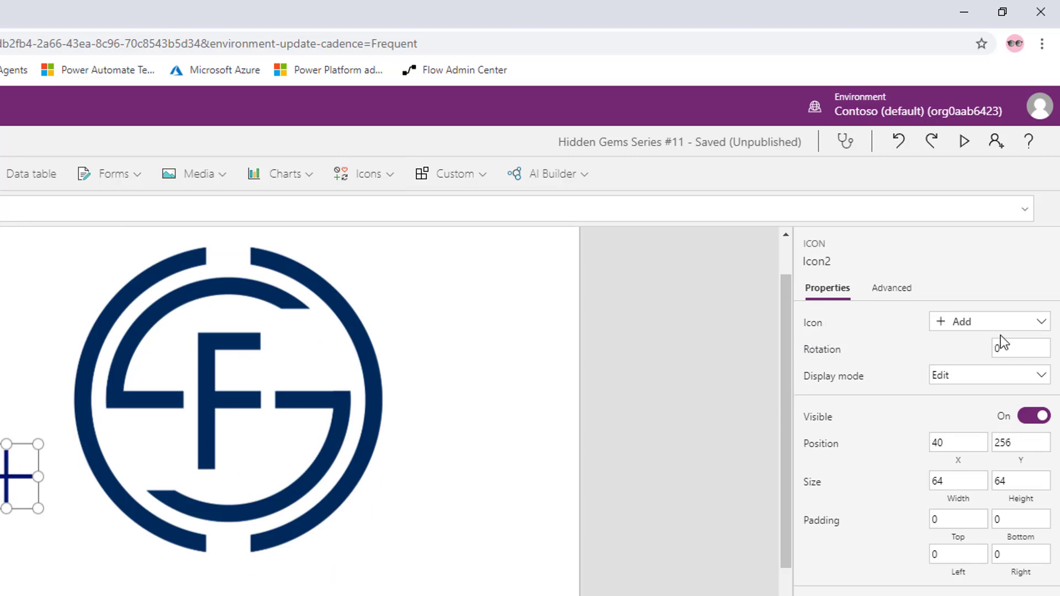
- Search the inserted icon's icon choices for "em" and change it to Emoji - Frown
{"action": "left_click", "coordinate": [1041, 322]}
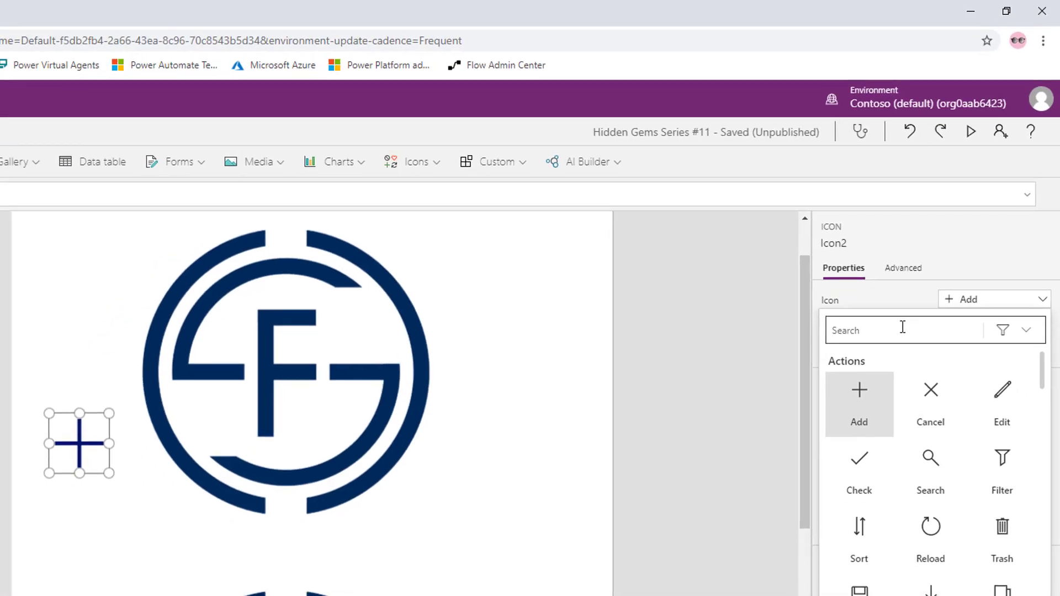
{"action": "type", "text": "em"}
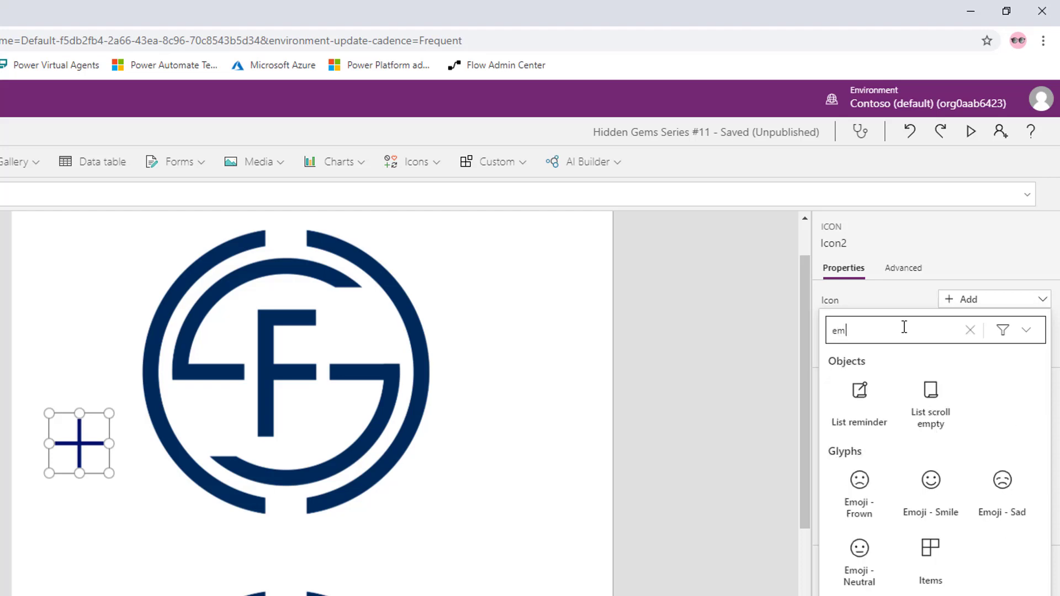
{"action": "left_click", "coordinate": [859, 488]}
- Search the frown icon's icon choices for "re" and look through the matching icons
{"action": "left_click", "coordinate": [988, 303]}
{"action": "type", "text": "re"}
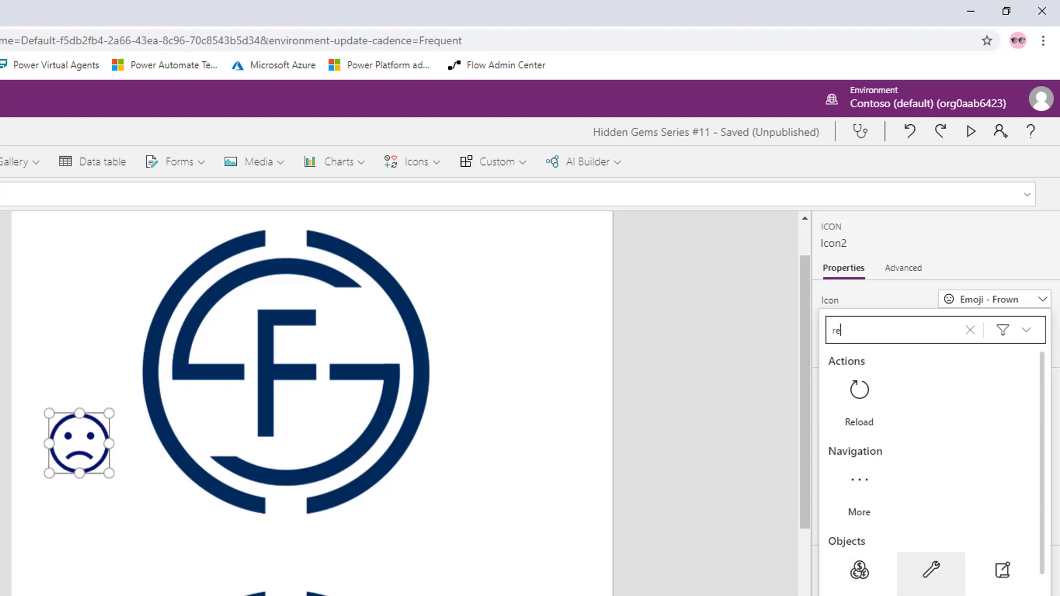
{"action": "scroll", "coordinate": [883, 419], "scroll_direction": "down", "scroll_amount": 2}
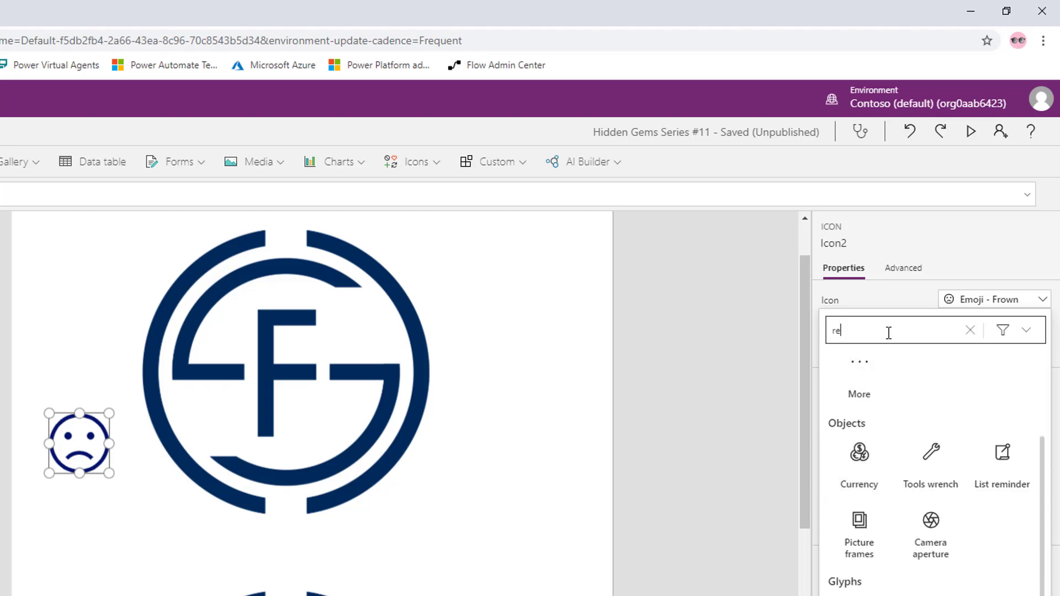
{"action": "left_click_drag", "start_coordinate": [888, 333], "coordinate": [831, 331]}
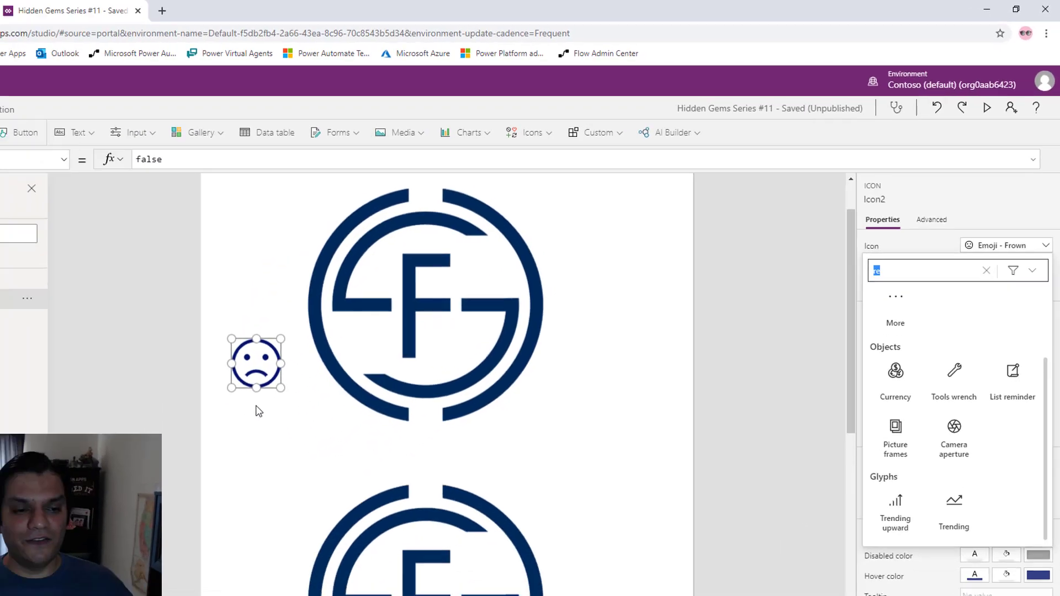
- Delete the frown icon and insert a new Add icon on the screen
{"action": "left_click", "coordinate": [79, 457]}
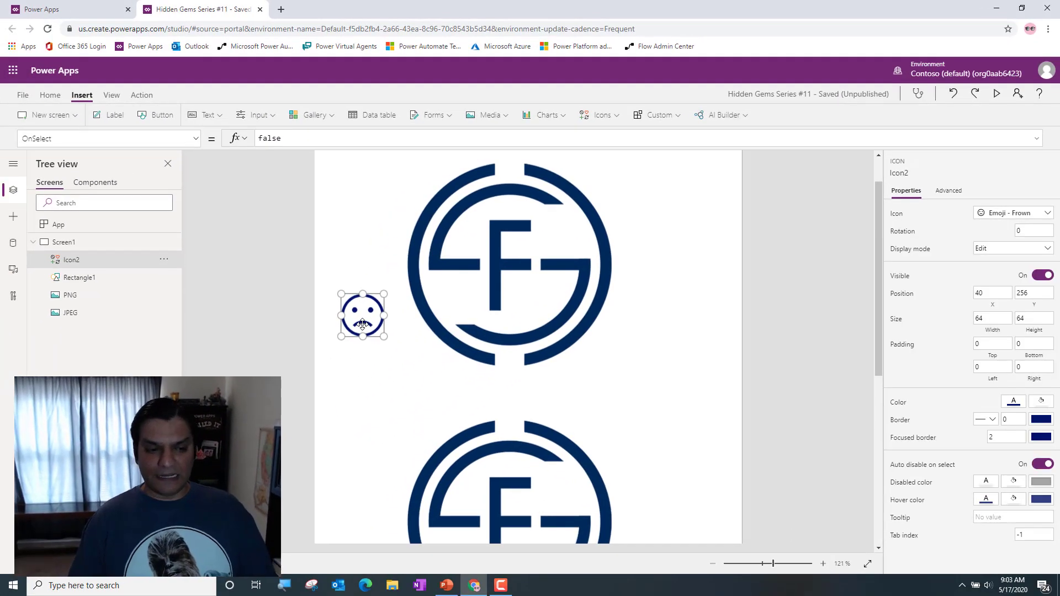
{"action": "key", "text": "Delete"}
{"action": "left_click", "coordinate": [601, 115]}
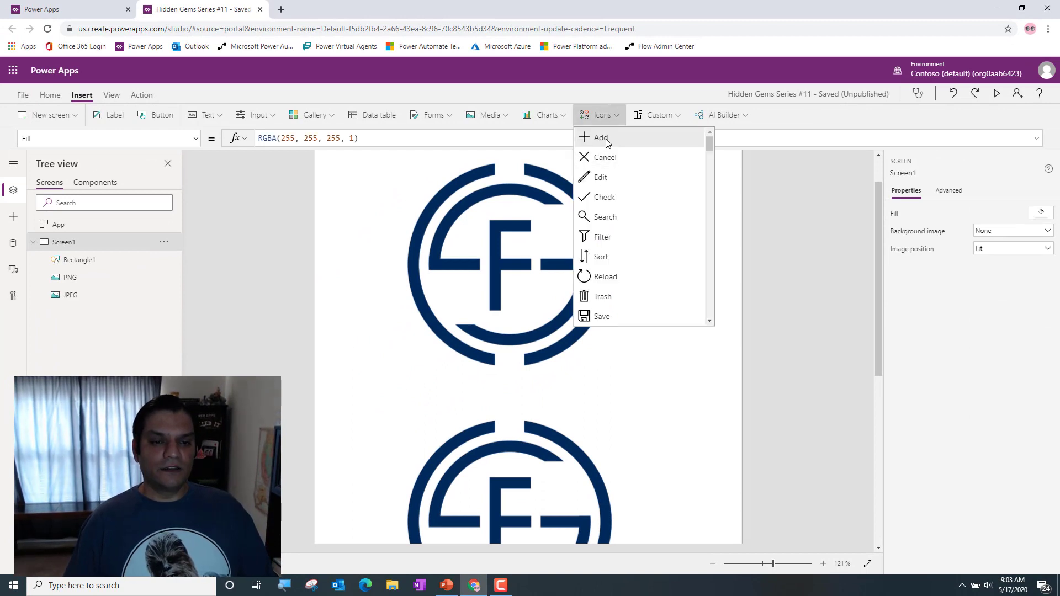
{"action": "left_click", "coordinate": [607, 139]}
- Search the new Add icon's icon choices for "e" and close the choices without picking one
{"action": "left_click", "coordinate": [1013, 215]}
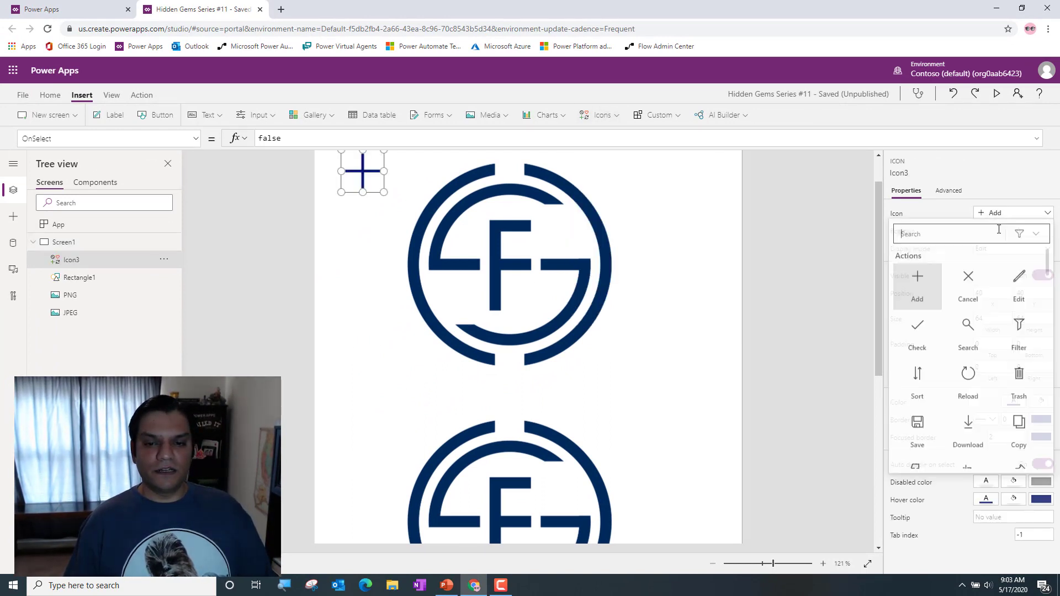
{"action": "type", "text": "e"}
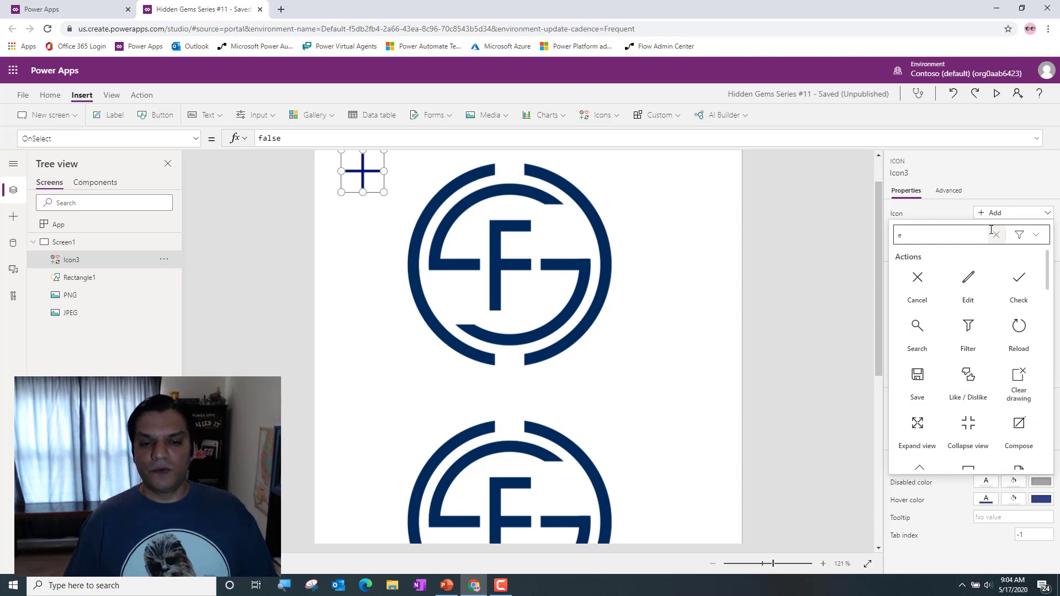
{"action": "left_click", "coordinate": [729, 338]}
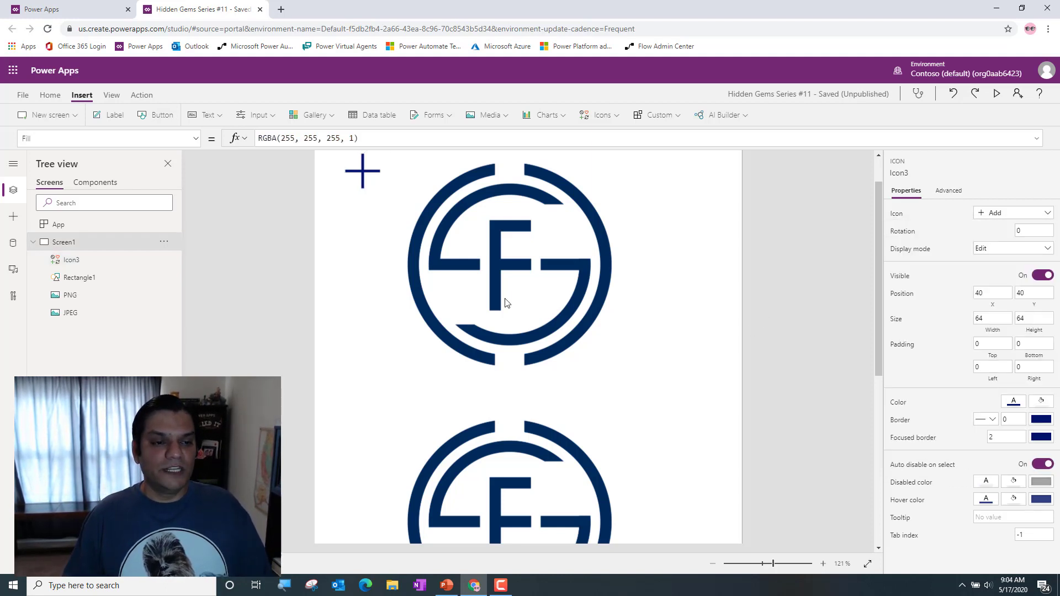
- Delete the Add icon and select the rectangle over the JPEG image
{"action": "left_click", "coordinate": [364, 178]}
{"action": "key", "text": "Delete"}
{"action": "left_click", "coordinate": [473, 279]}
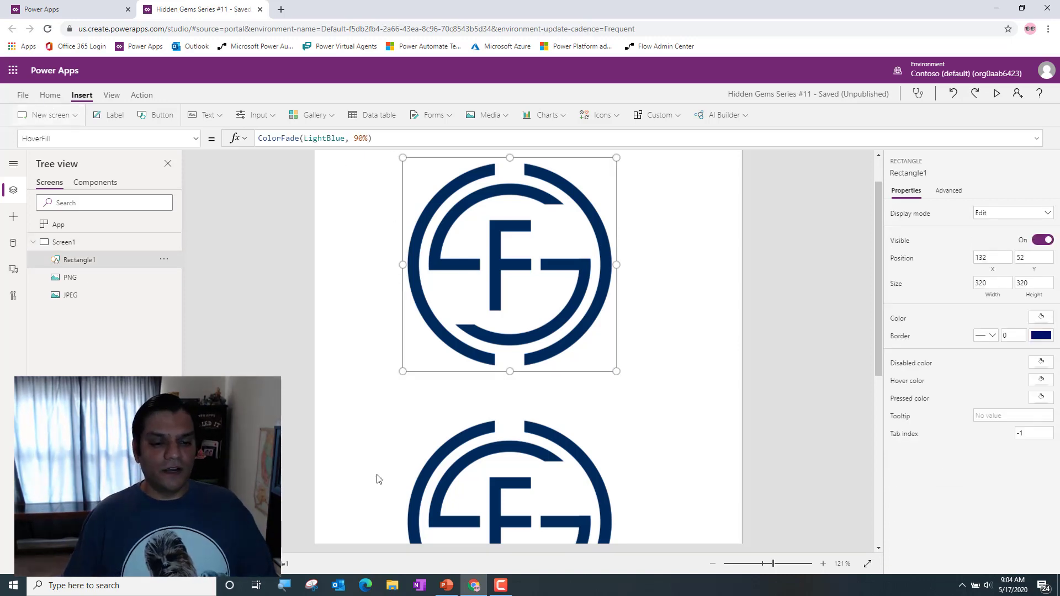
- Switch to PowerPoint and open the "With Padding & Radius" slide for reference
{"action": "left_click", "coordinate": [447, 585]}
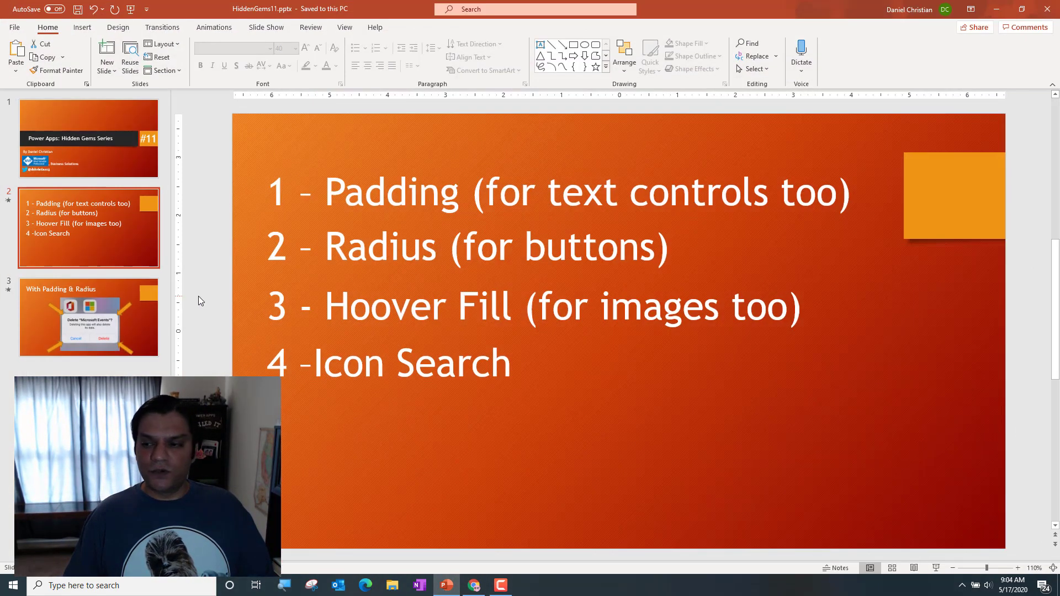
{"action": "left_click", "coordinate": [124, 305]}
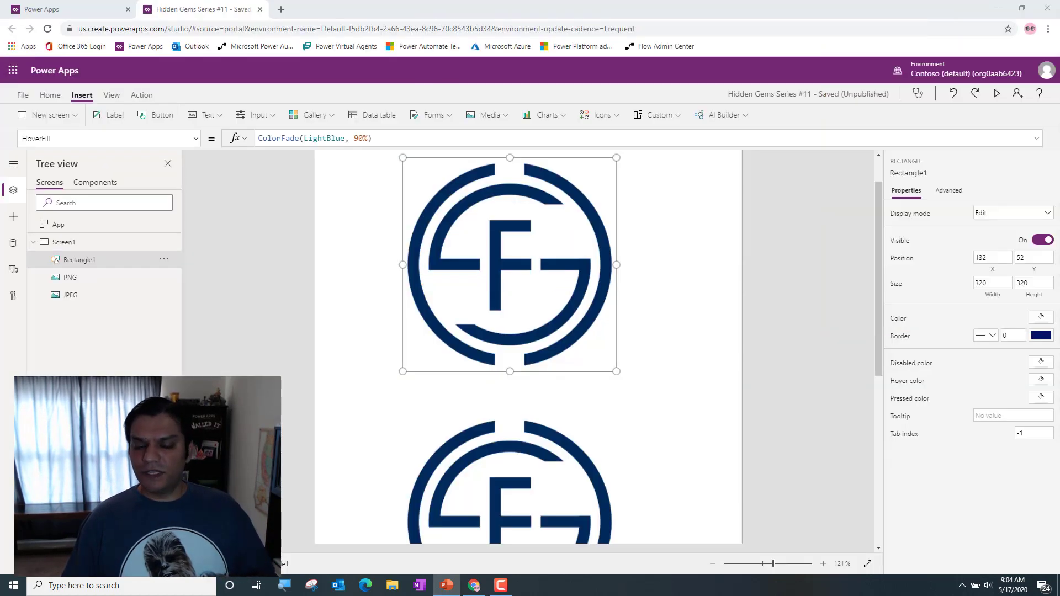
- Return to the Power Apps editor and add a new blank screen to the app
{"action": "left_click", "coordinate": [48, 117]}
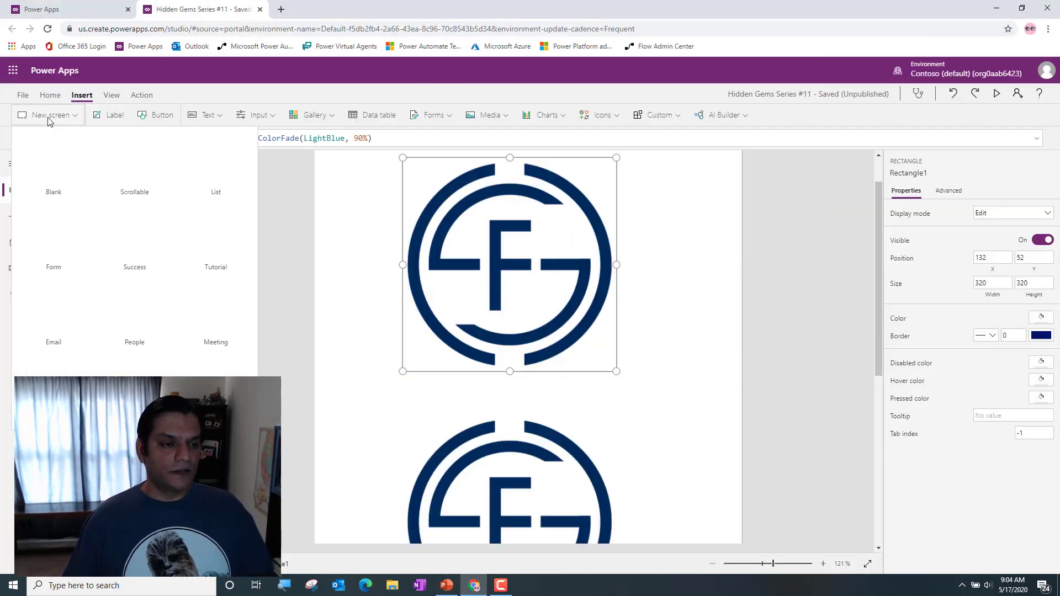
{"action": "left_click", "coordinate": [51, 173]}
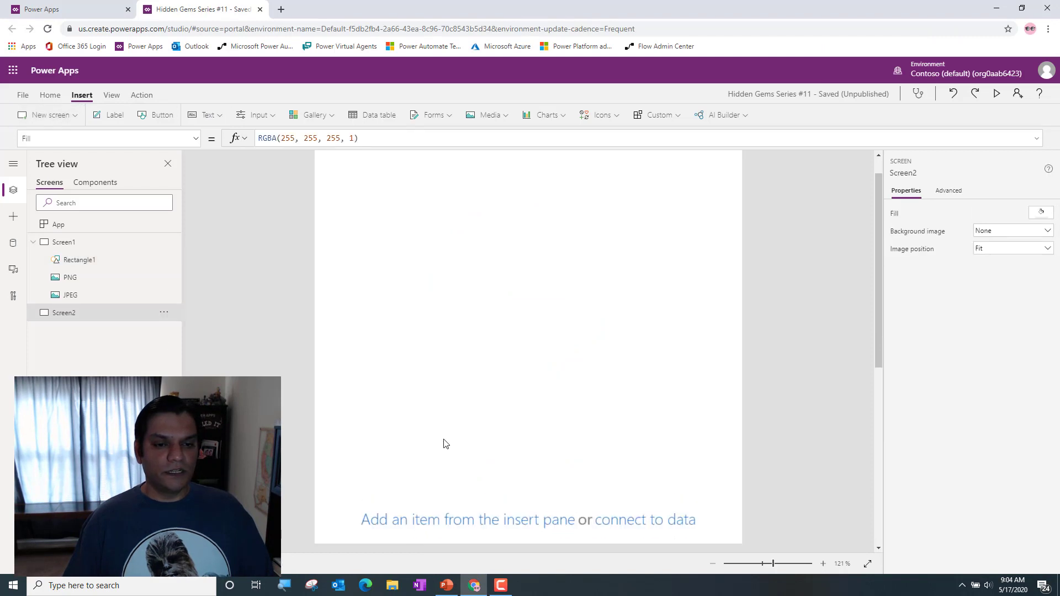
{"action": "scroll", "coordinate": [446, 445], "scroll_direction": "up", "scroll_amount": 1}
{"action": "left_click_drag", "start_coordinate": [773, 562], "coordinate": [767, 562]}
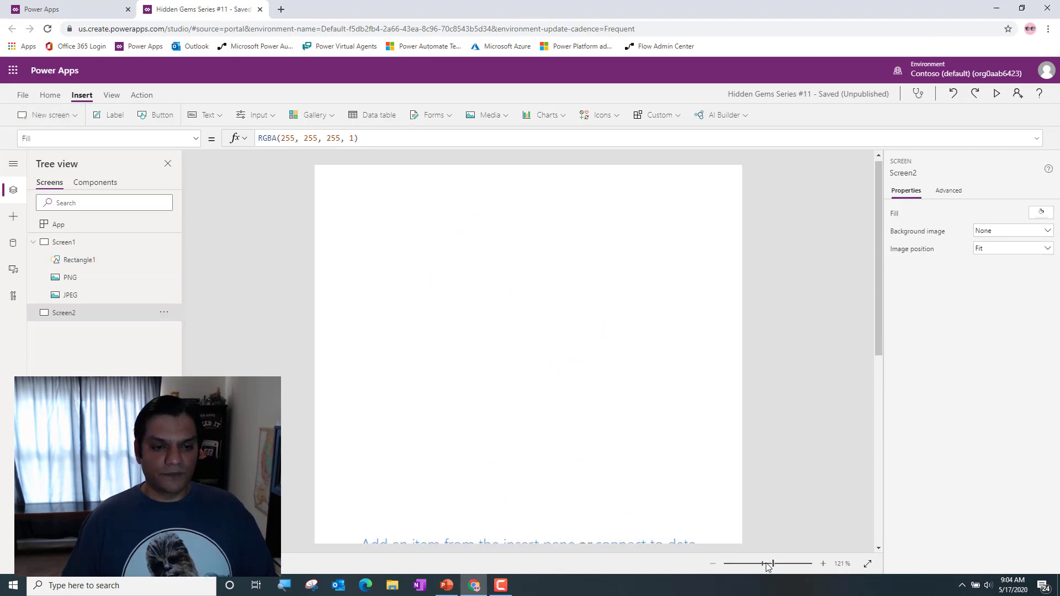
- Insert a 466 by 128 button near the top of the screen and a second button directly beneath it, aligned to its left edge
{"action": "left_click", "coordinate": [160, 114]}
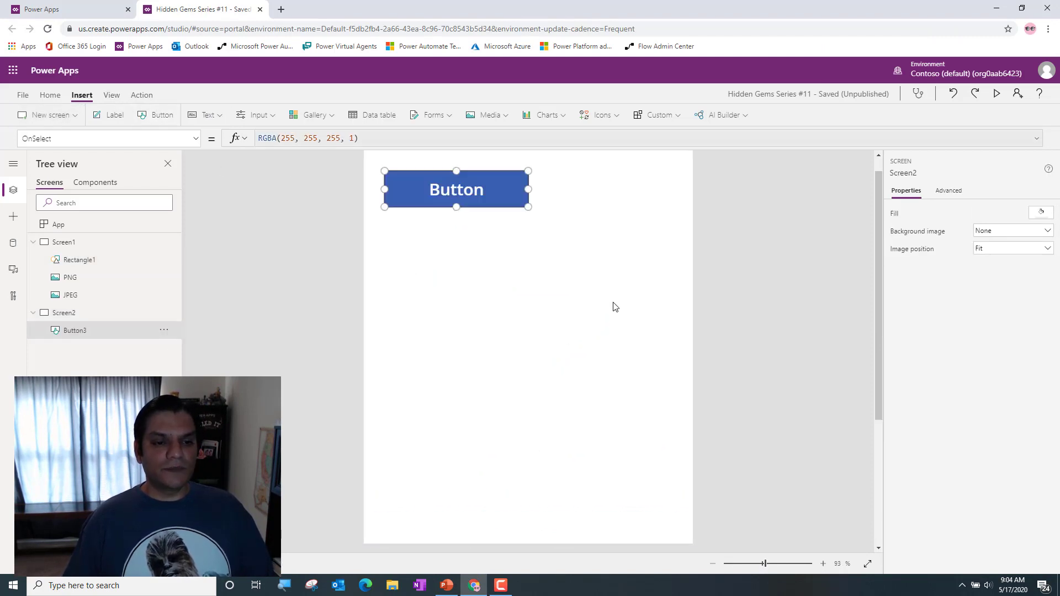
{"action": "left_click_drag", "start_coordinate": [519, 225], "coordinate": [642, 269]}
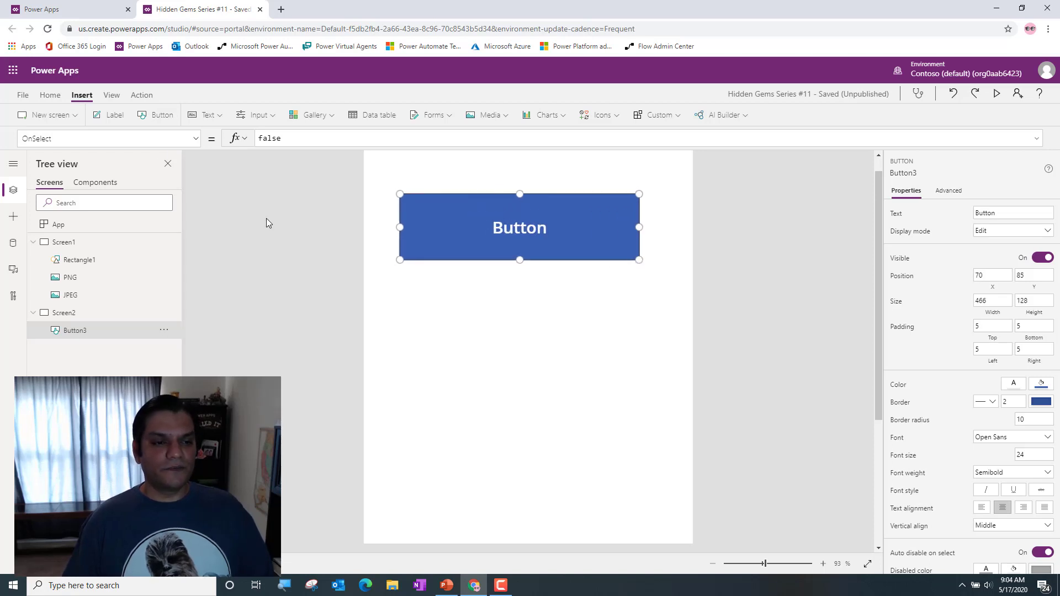
{"action": "left_click", "coordinate": [160, 114]}
{"action": "left_click_drag", "start_coordinate": [475, 200], "coordinate": [507, 277]}
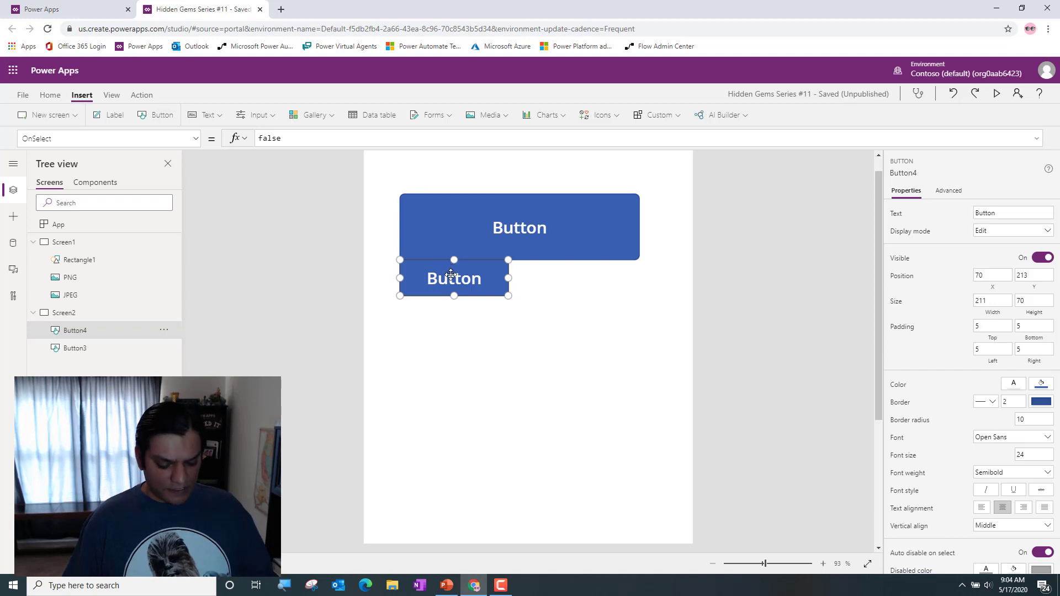
- Duplicate the lower button, place the copy beside it, and resize the pair to widths 235 and 230 to span the large button
{"action": "key", "text": "ctrl+c"}
{"action": "key", "text": "ctrl+v"}
{"action": "left_click_drag", "start_coordinate": [451, 276], "coordinate": [578, 280]}
{"action": "left_click", "coordinate": [503, 279]}
{"action": "left_click_drag", "start_coordinate": [506, 279], "coordinate": [521, 279]}
{"action": "left_click", "coordinate": [536, 278]}
{"action": "left_click", "coordinate": [498, 279]}
{"action": "left_click", "coordinate": [541, 285]}
{"action": "left_click_drag", "start_coordinate": [775, 568], "coordinate": [783, 564]}
{"action": "left_click", "coordinate": [770, 515]}
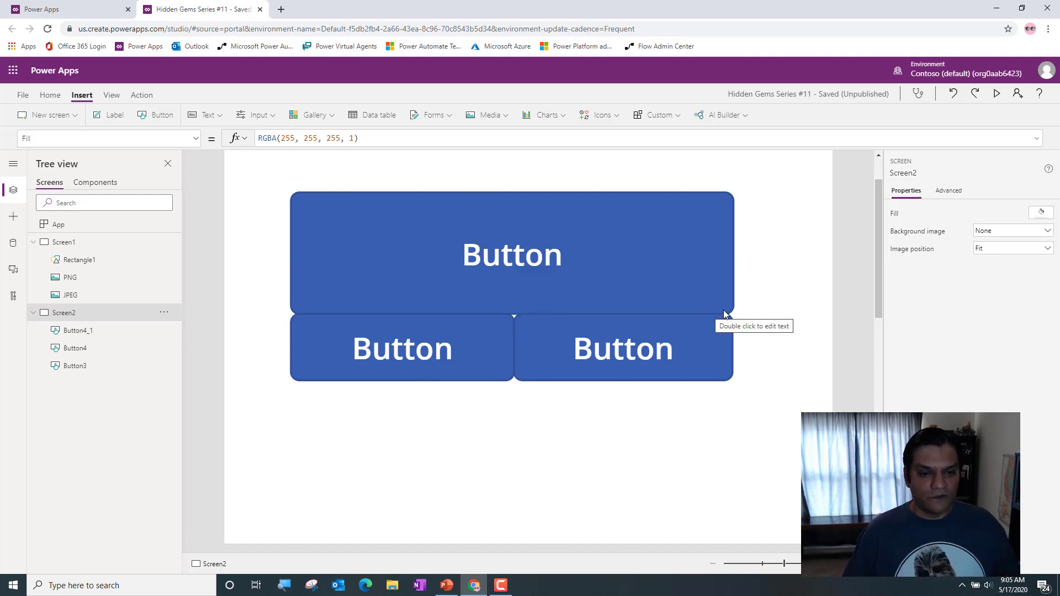
- Set the large upper button's RadiusBottomLeft property to 0
{"action": "left_click", "coordinate": [364, 284]}
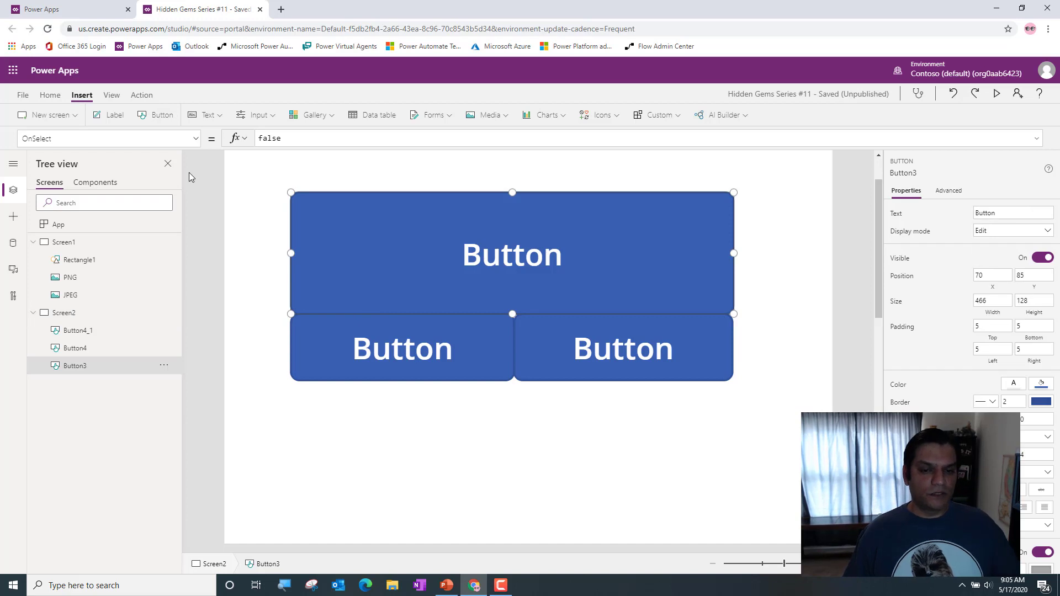
{"action": "left_click", "coordinate": [197, 144]}
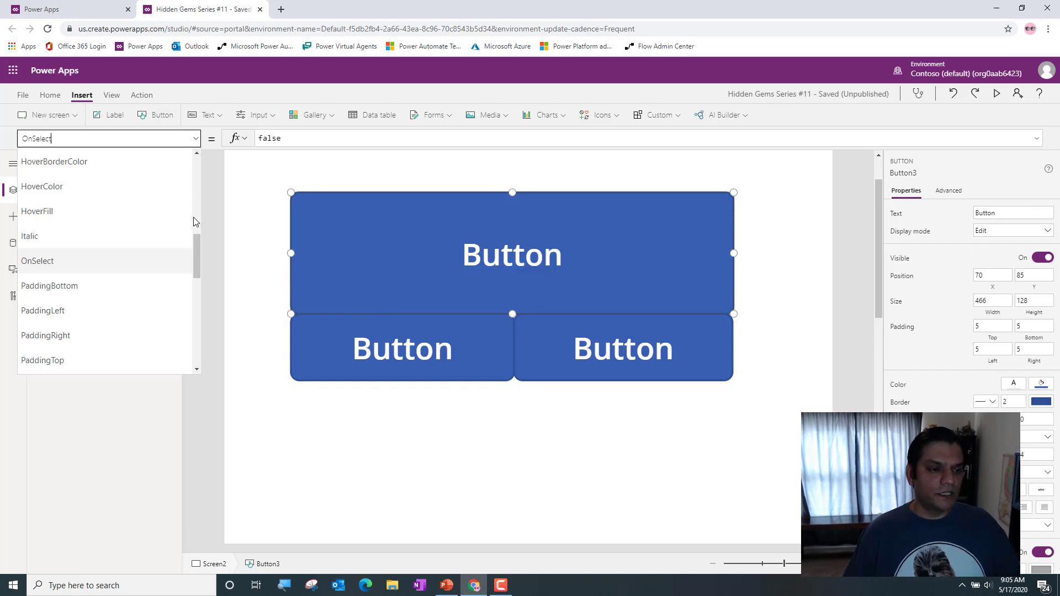
{"action": "scroll", "coordinate": [197, 264], "scroll_direction": "down", "scroll_amount": 1}
{"action": "left_click_drag", "start_coordinate": [195, 264], "coordinate": [196, 294]}
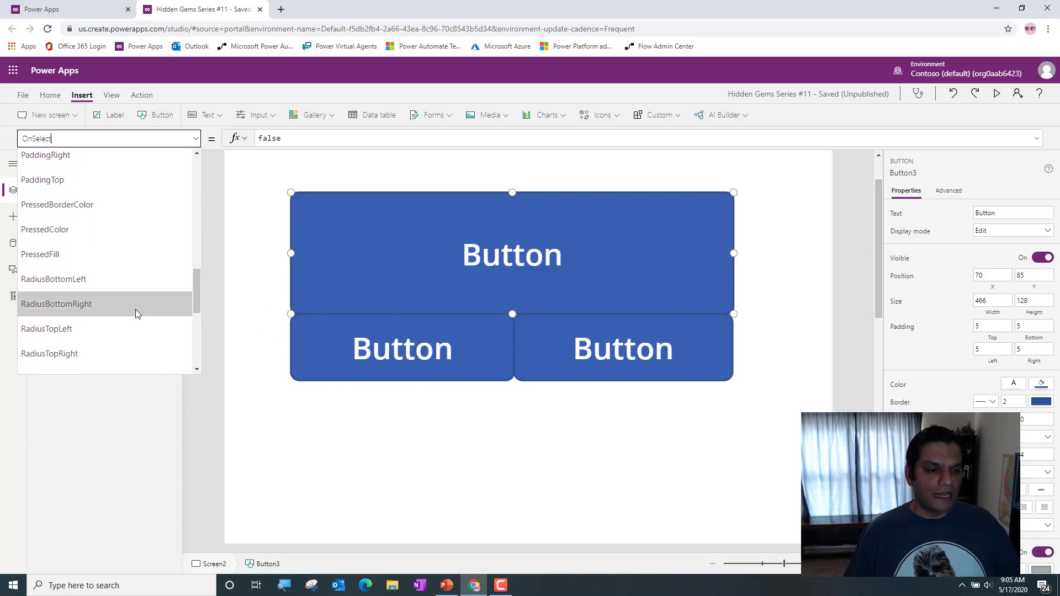
{"action": "left_click", "coordinate": [121, 279]}
{"action": "left_click_drag", "start_coordinate": [296, 136], "coordinate": [220, 139]}
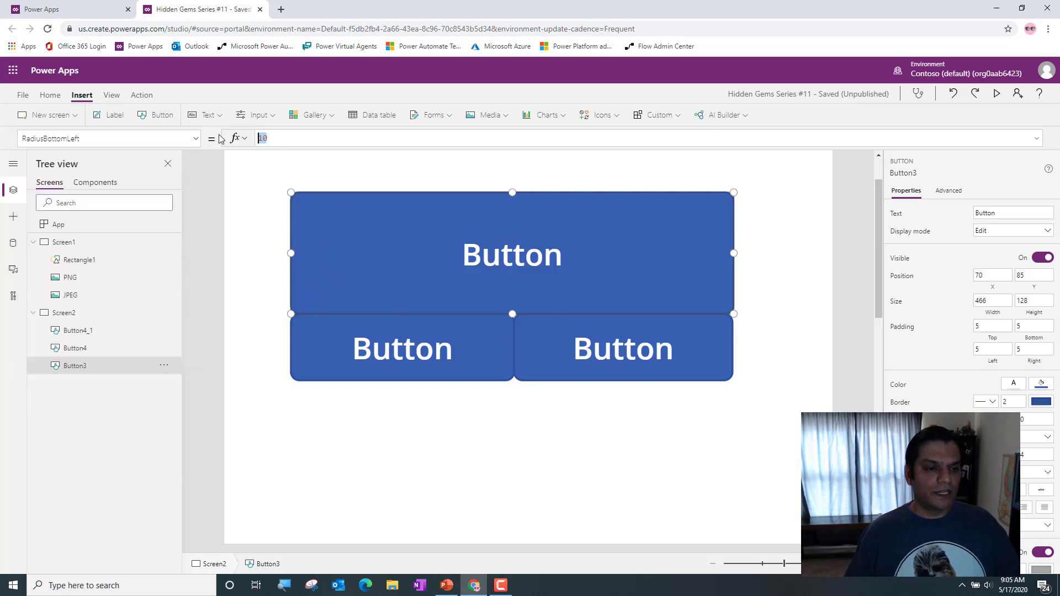
{"action": "type", "text": "0"}
{"action": "left_click", "coordinate": [317, 312]}
{"action": "left_click", "coordinate": [324, 310]}
{"action": "left_click", "coordinate": [324, 414]}
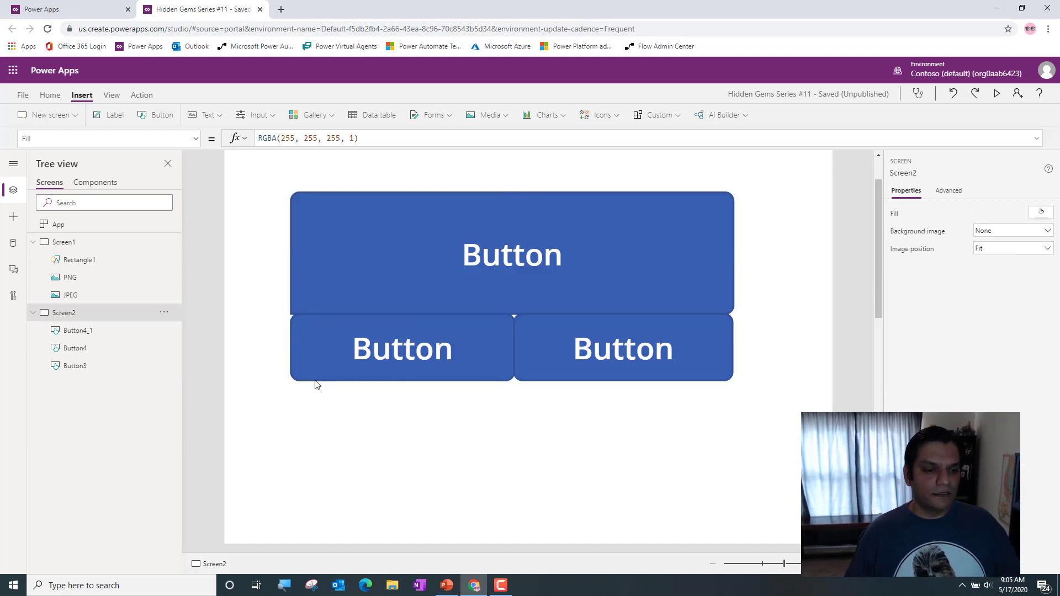
- Set the lower-left button's RadiusTopLeft property to 0
{"action": "left_click", "coordinate": [313, 338]}
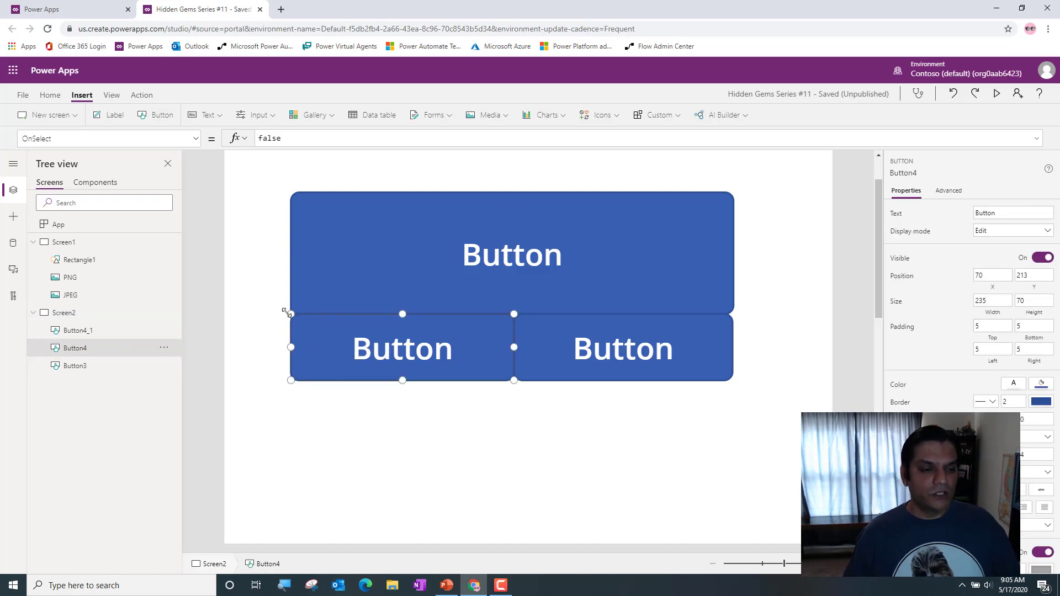
{"action": "left_click", "coordinate": [196, 140]}
{"action": "scroll", "coordinate": [163, 329], "scroll_direction": "down", "scroll_amount": 3}
{"action": "scroll", "coordinate": [164, 329], "scroll_direction": "down", "scroll_amount": 1}
{"action": "left_click_drag", "start_coordinate": [279, 139], "coordinate": [230, 142]}
{"action": "type", "text": "0"}
{"action": "left_click", "coordinate": [445, 516]}
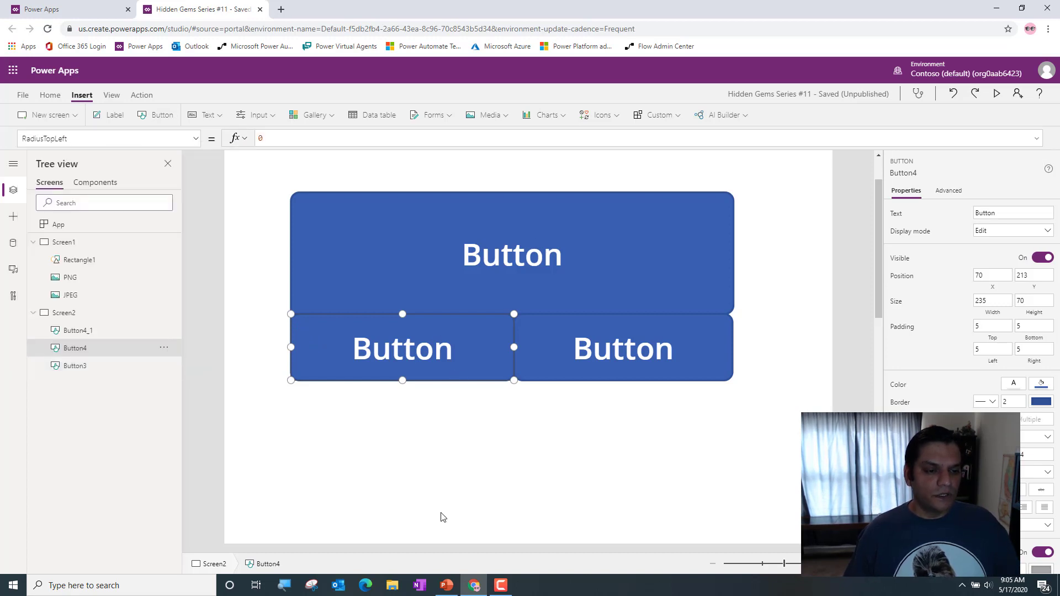
{"action": "left_click", "coordinate": [443, 513]}
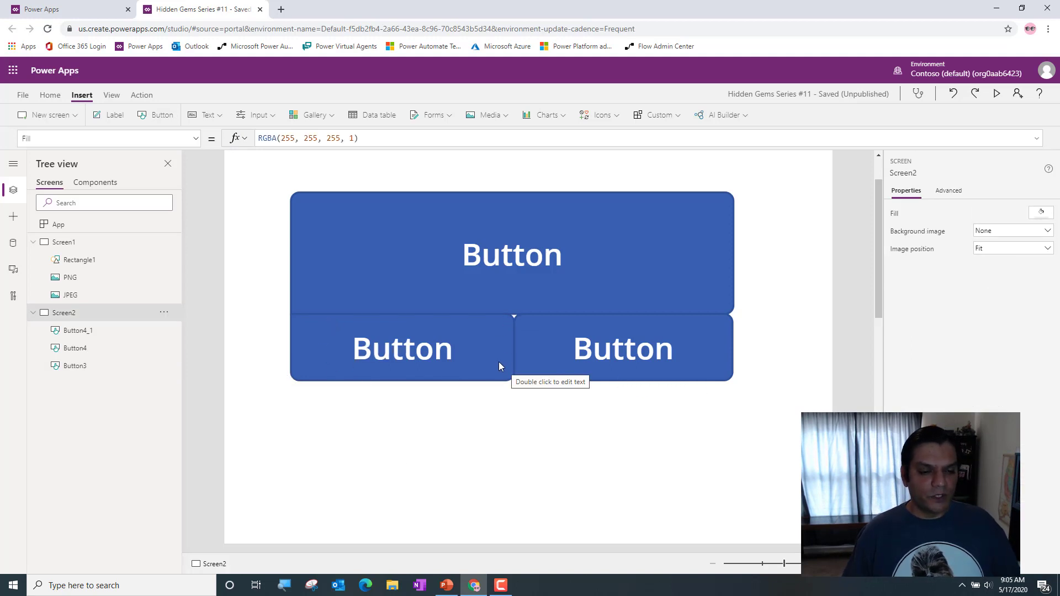
- Set the lower-left button's RadiusTopRight and RadiusBottomRight properties to 0
{"action": "left_click", "coordinate": [495, 344]}
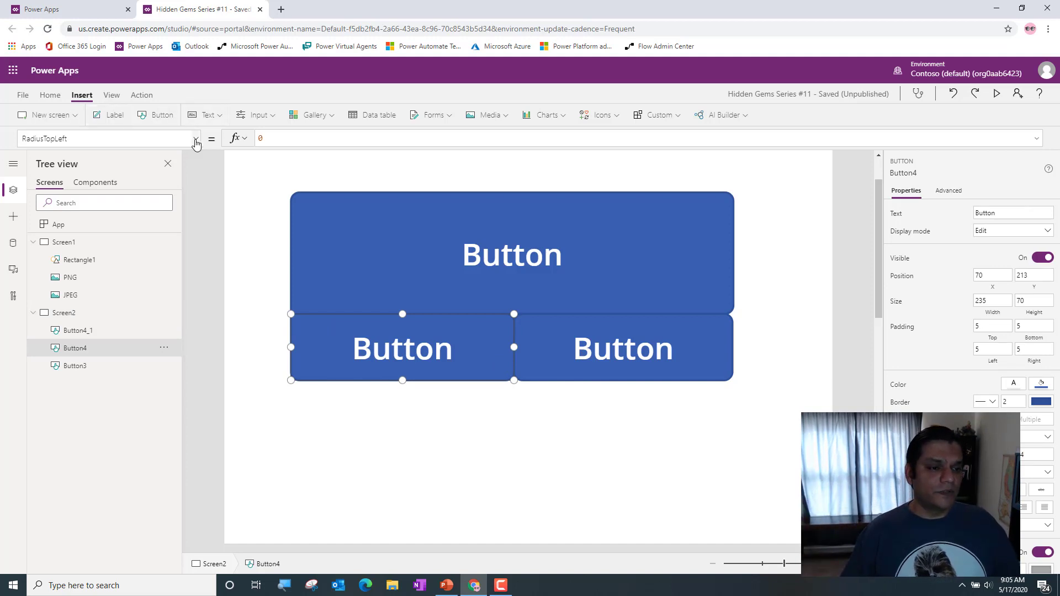
{"action": "left_click", "coordinate": [196, 141]}
{"action": "scroll", "coordinate": [137, 343], "scroll_direction": "down", "scroll_amount": 1}
{"action": "left_click", "coordinate": [125, 318]}
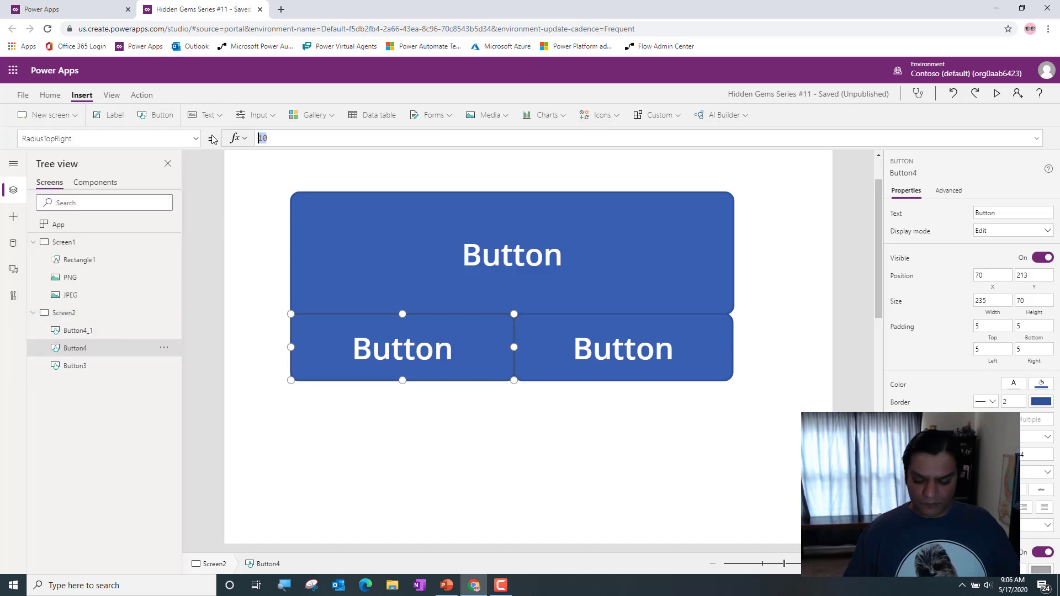
{"action": "left_click", "coordinate": [252, 177]}
{"action": "left_click", "coordinate": [393, 327]}
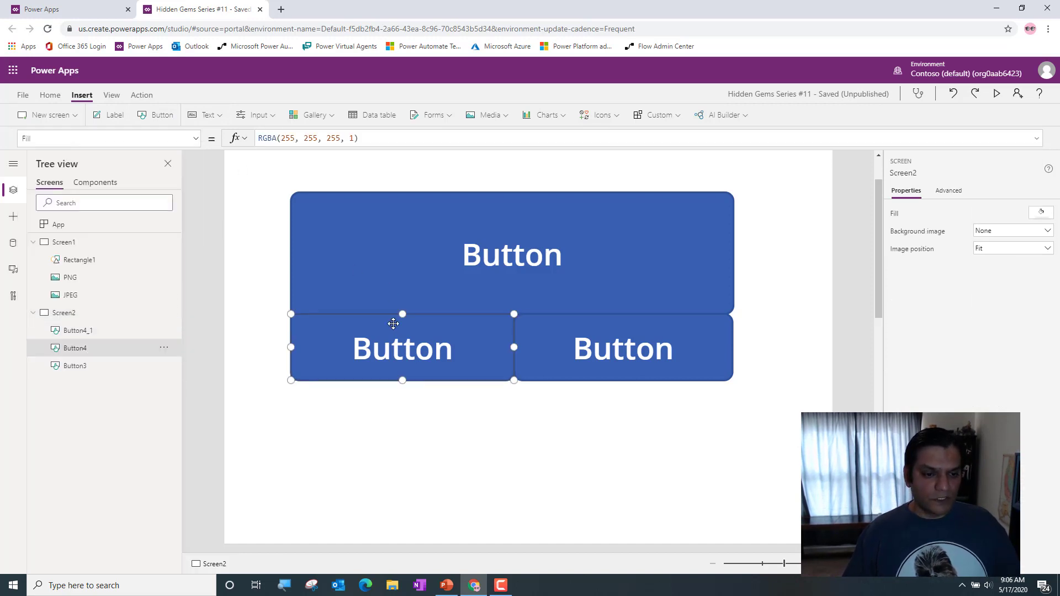
{"action": "left_click", "coordinate": [196, 139]}
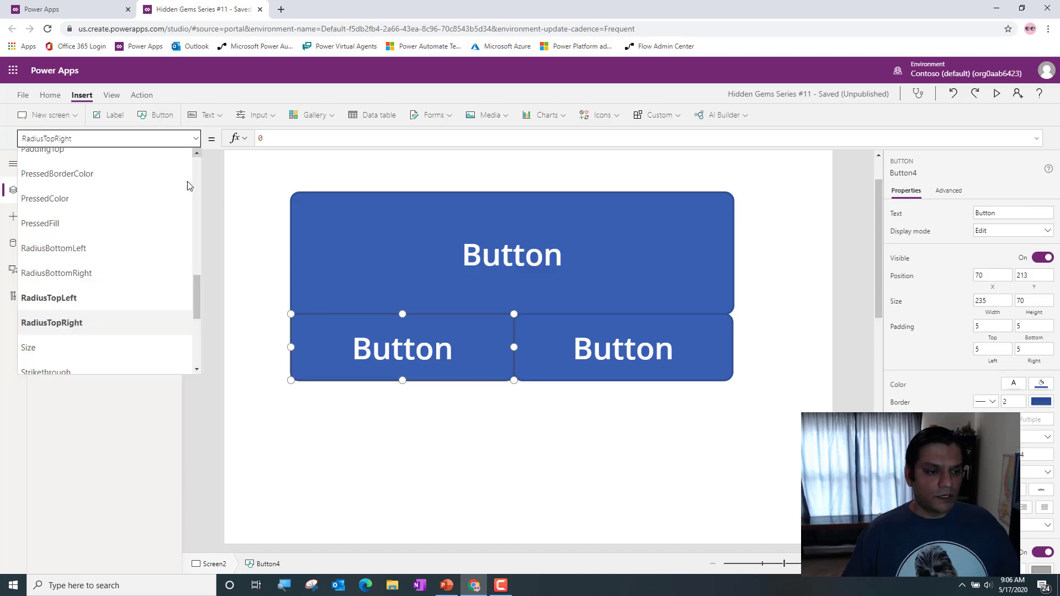
{"action": "left_click", "coordinate": [162, 273]}
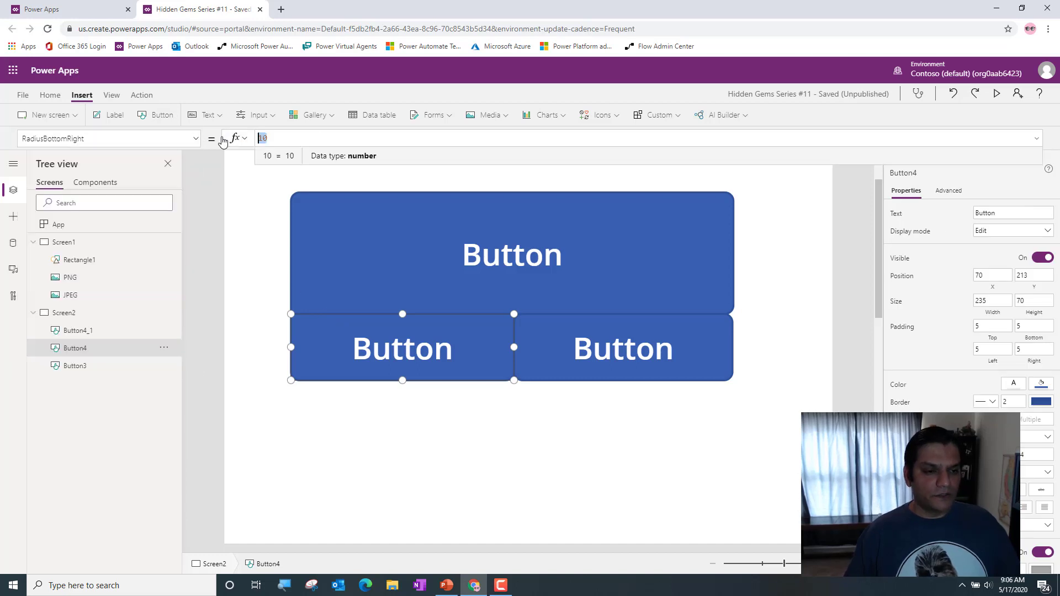
{"action": "left_click", "coordinate": [574, 438]}
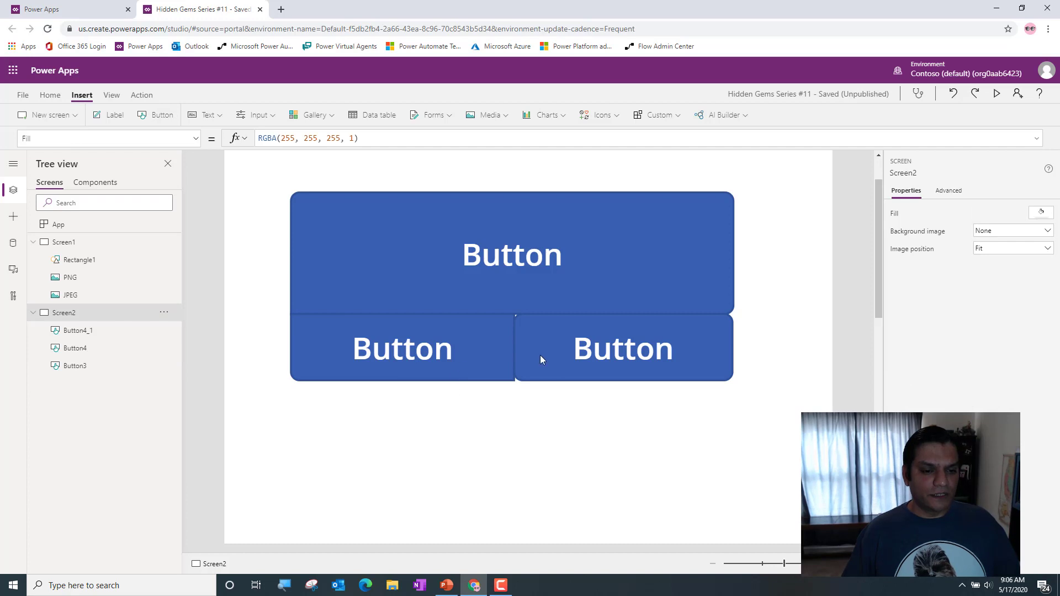
- Set the lower-right button's RadiusBottomLeft and RadiusTopLeft properties to 0
{"action": "left_click", "coordinate": [554, 351]}
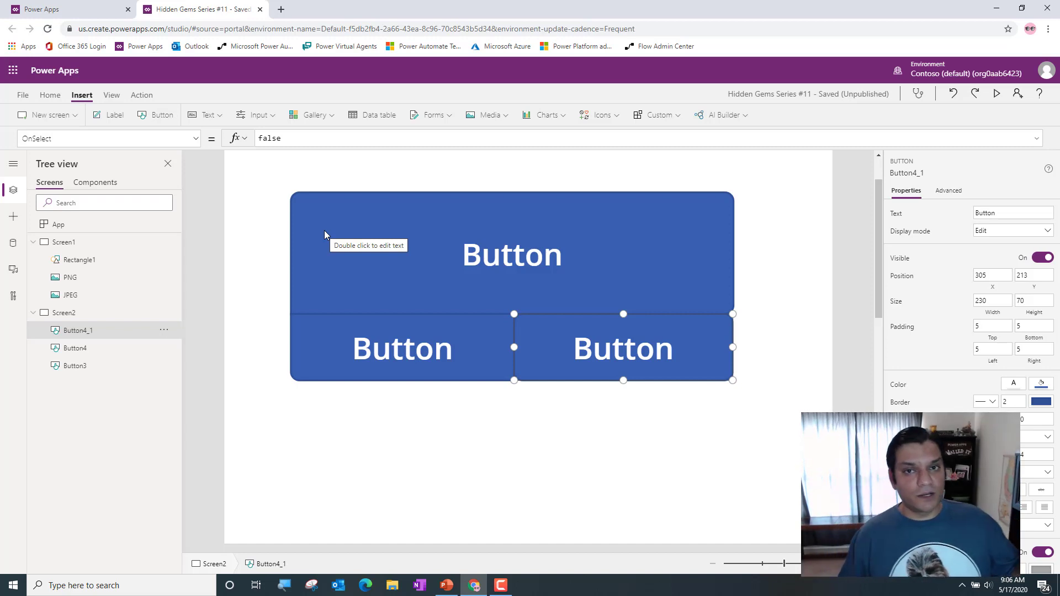
{"action": "left_click", "coordinate": [83, 138]}
{"action": "type", "text": "RadiusBottomLeft"}
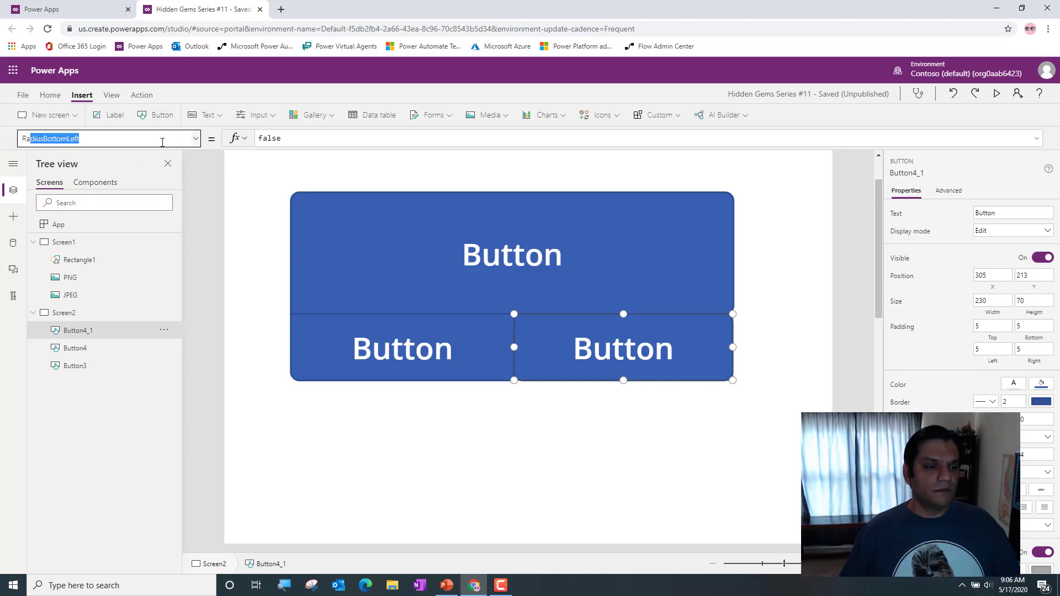
{"action": "left_click", "coordinate": [162, 143]}
{"action": "left_click", "coordinate": [275, 140]}
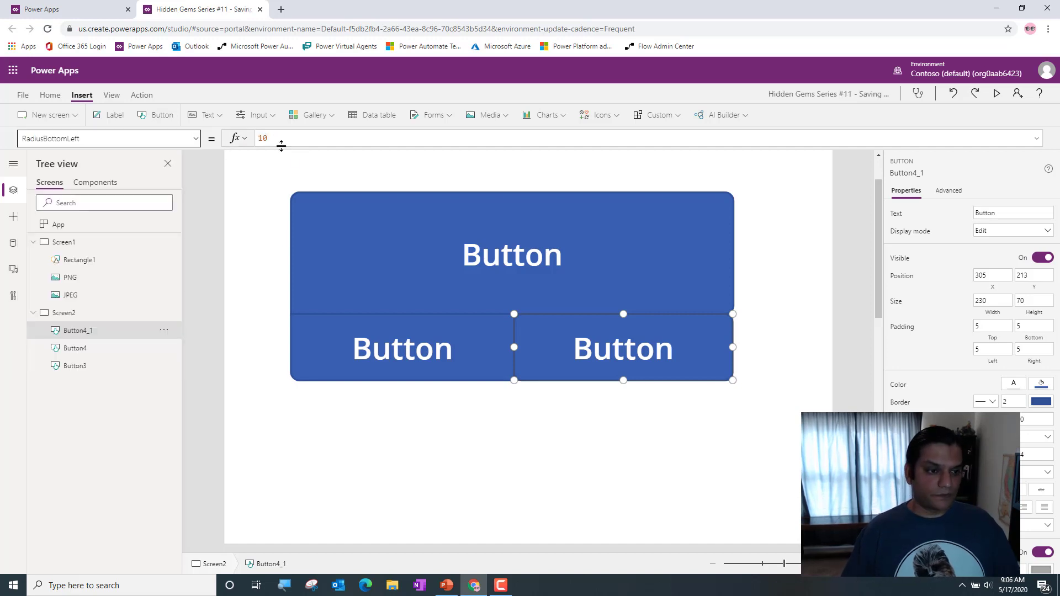
{"action": "key", "text": "ctrl+a"}
{"action": "type", "text": "0"}
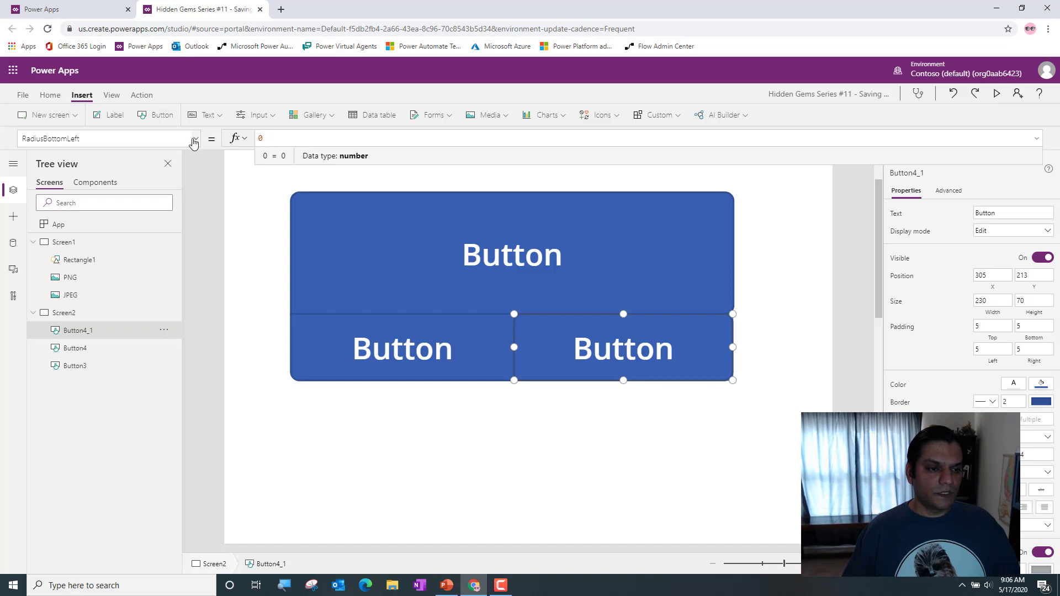
{"action": "left_click", "coordinate": [197, 139]}
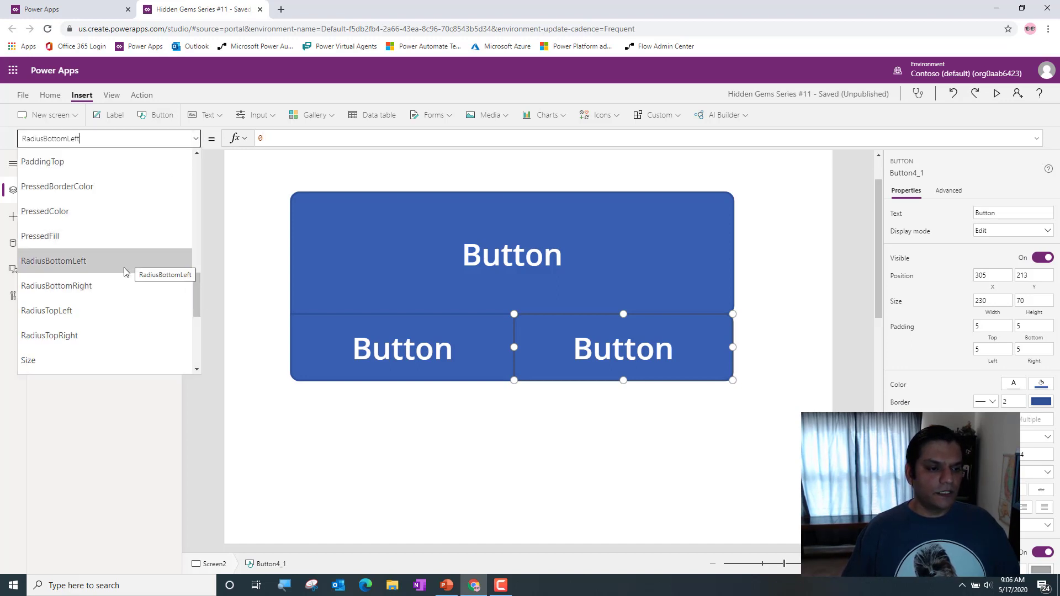
{"action": "left_click", "coordinate": [106, 307]}
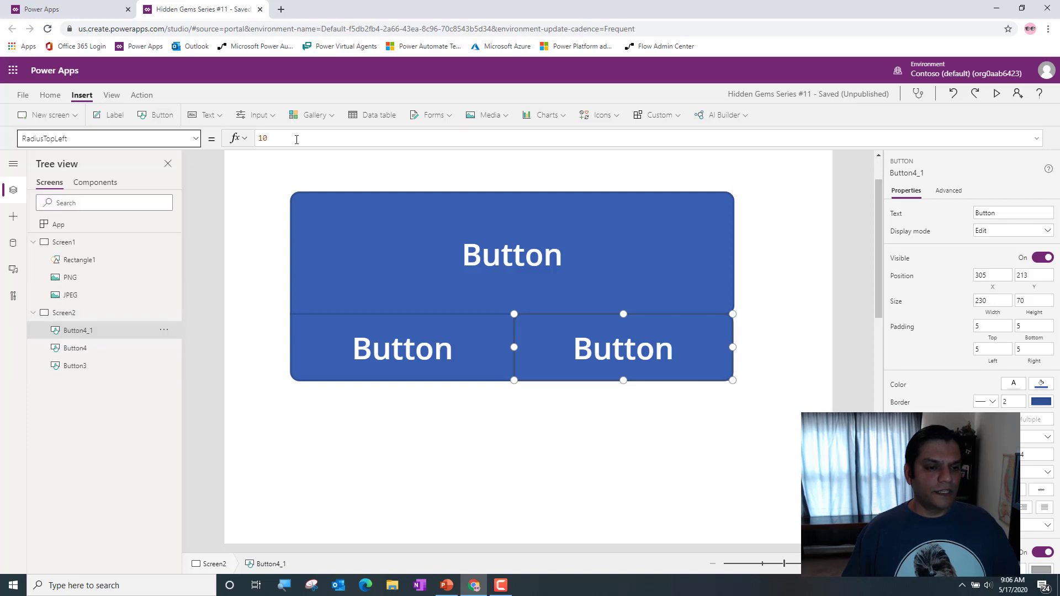
{"action": "left_click", "coordinate": [705, 443]}
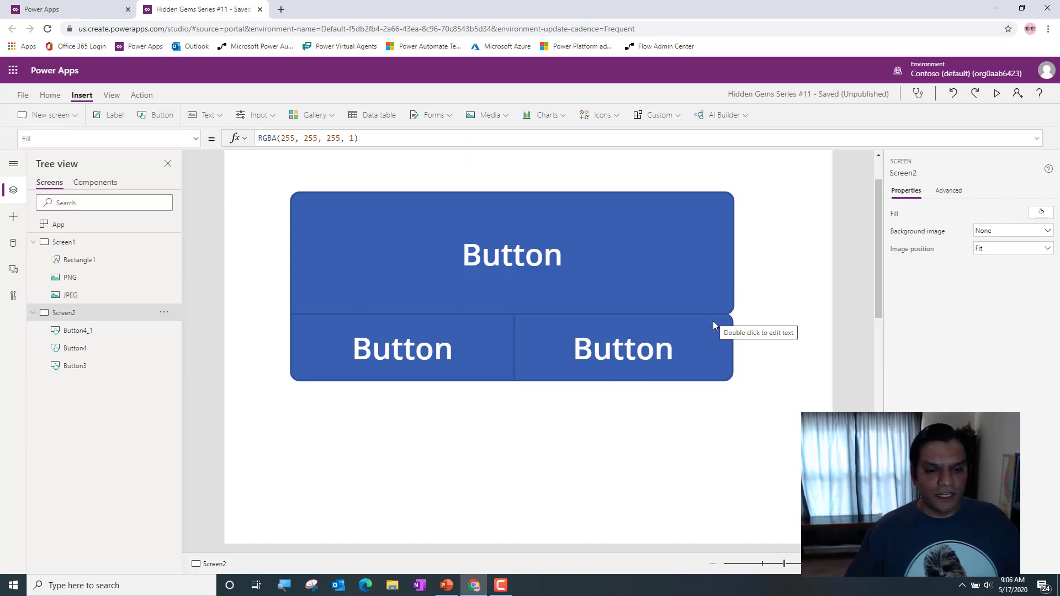
- Set the large upper button's RadiusBottomRight property to 0
{"action": "left_click", "coordinate": [729, 292]}
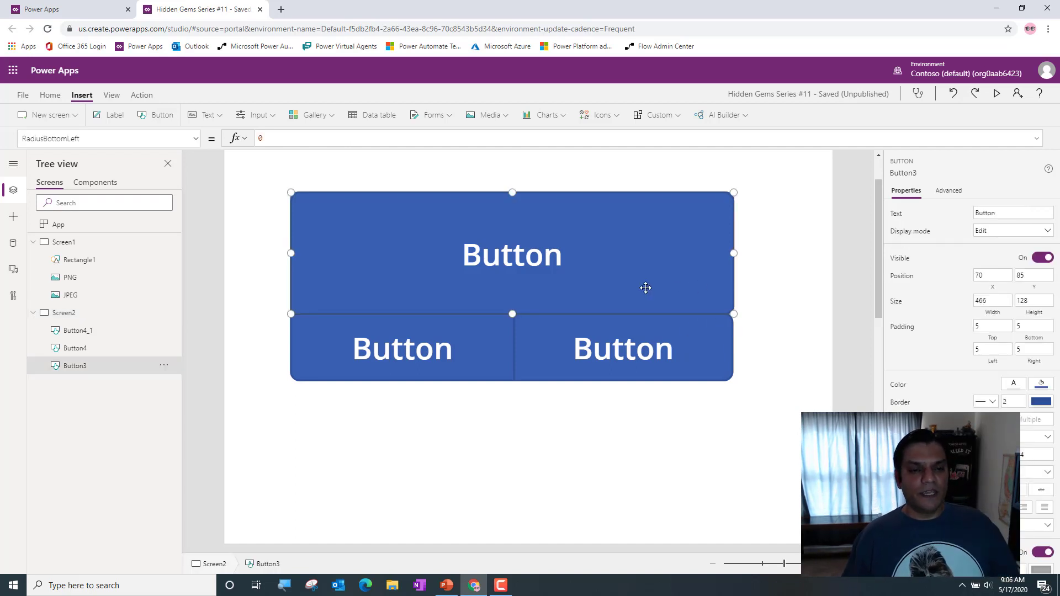
{"action": "left_click", "coordinate": [196, 139]}
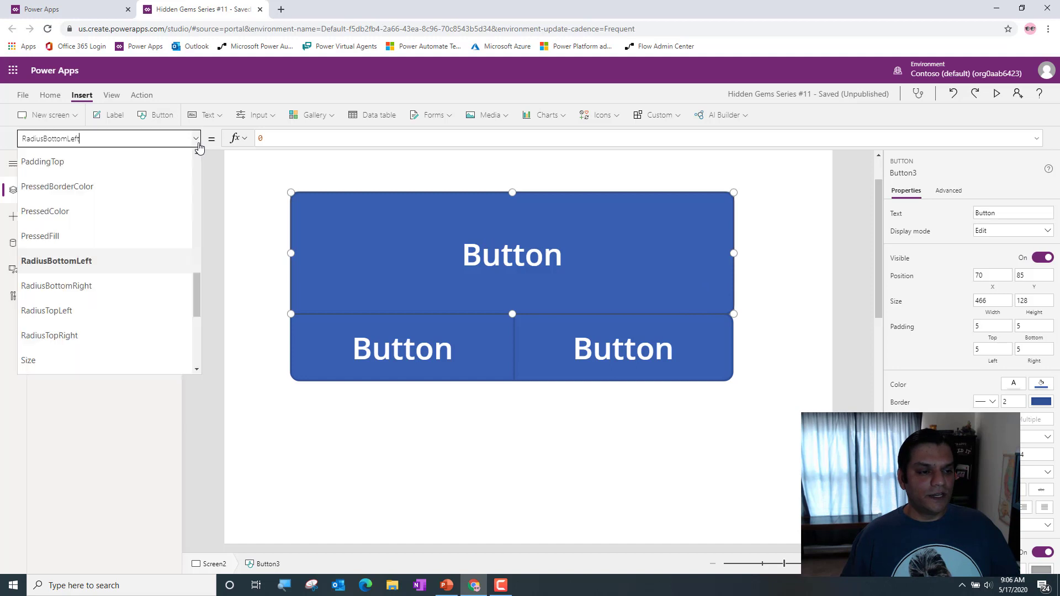
{"action": "left_click", "coordinate": [130, 284]}
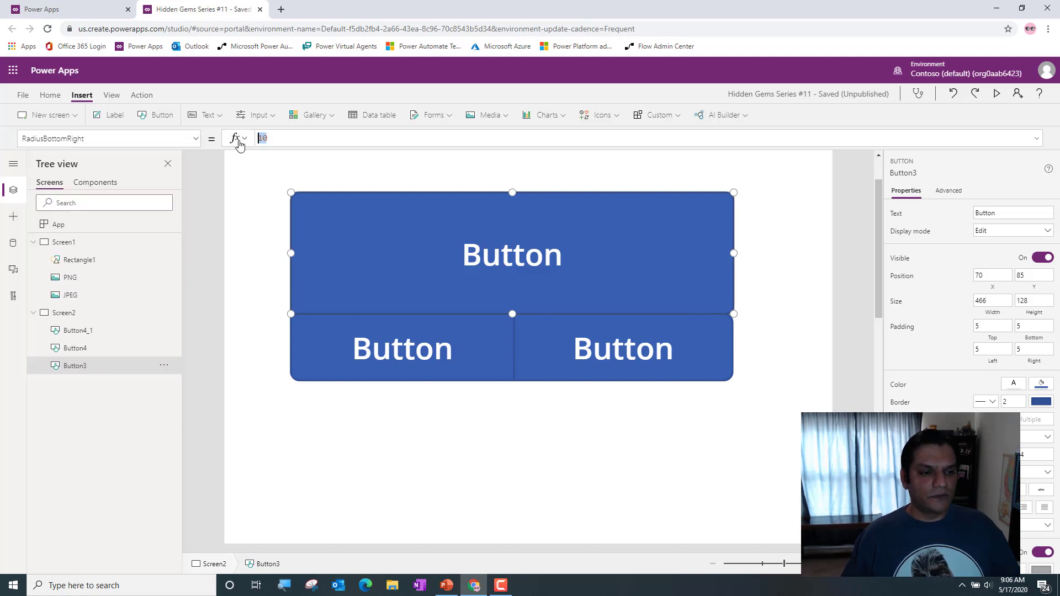
{"action": "left_click", "coordinate": [513, 452]}
- Set the lower-right button's RadiusTopRight property to 0
{"action": "left_click", "coordinate": [634, 364]}
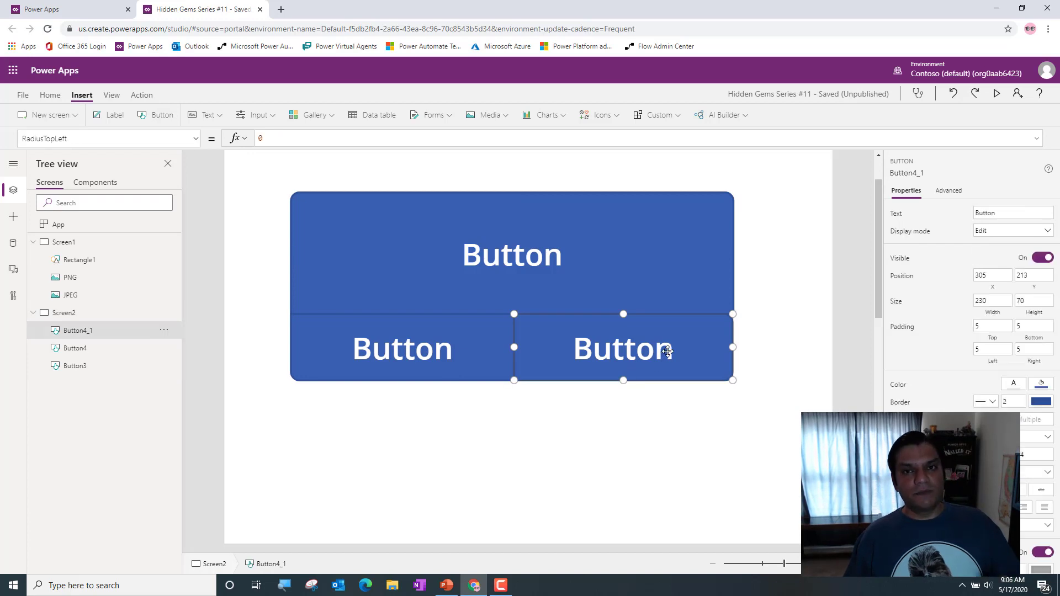
{"action": "left_click", "coordinate": [197, 141]}
{"action": "left_click", "coordinate": [117, 333]}
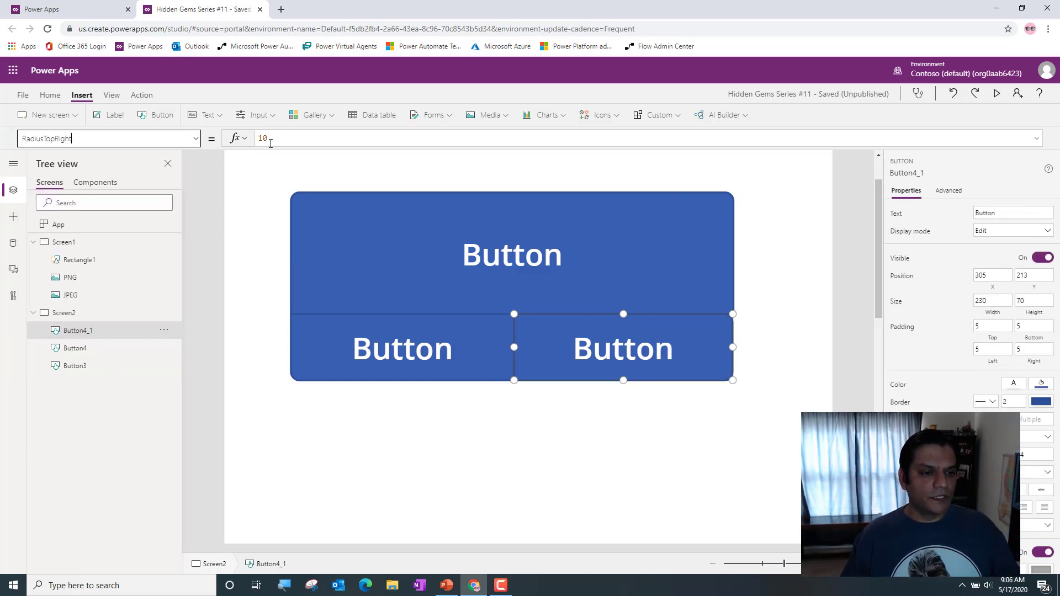
{"action": "left_click", "coordinate": [288, 138]}
{"action": "key", "text": "BackSpace"}
{"action": "key", "text": "BackSpace"}
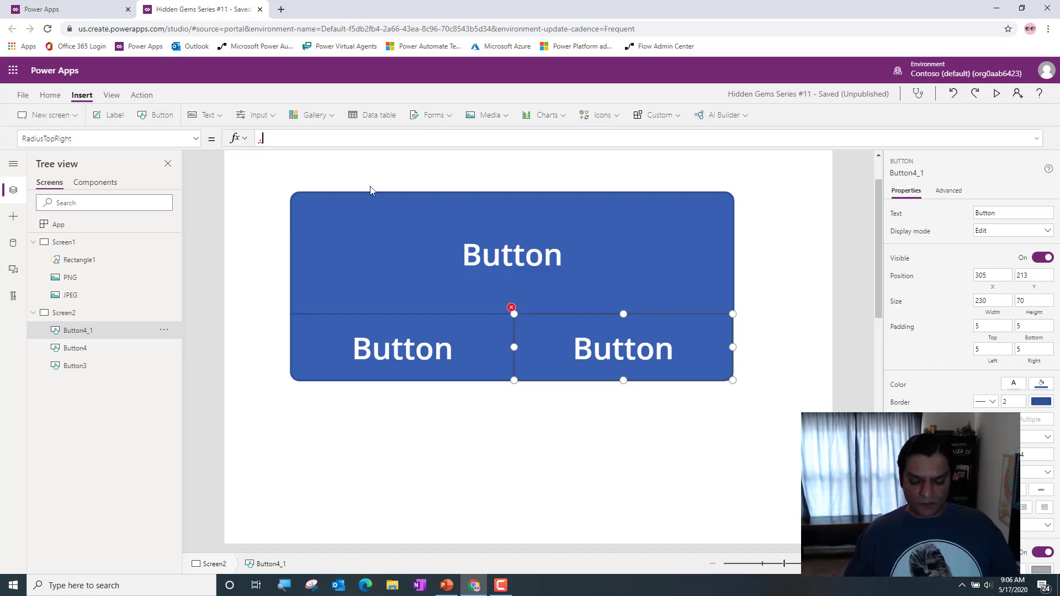
{"action": "type", "text": "0"}
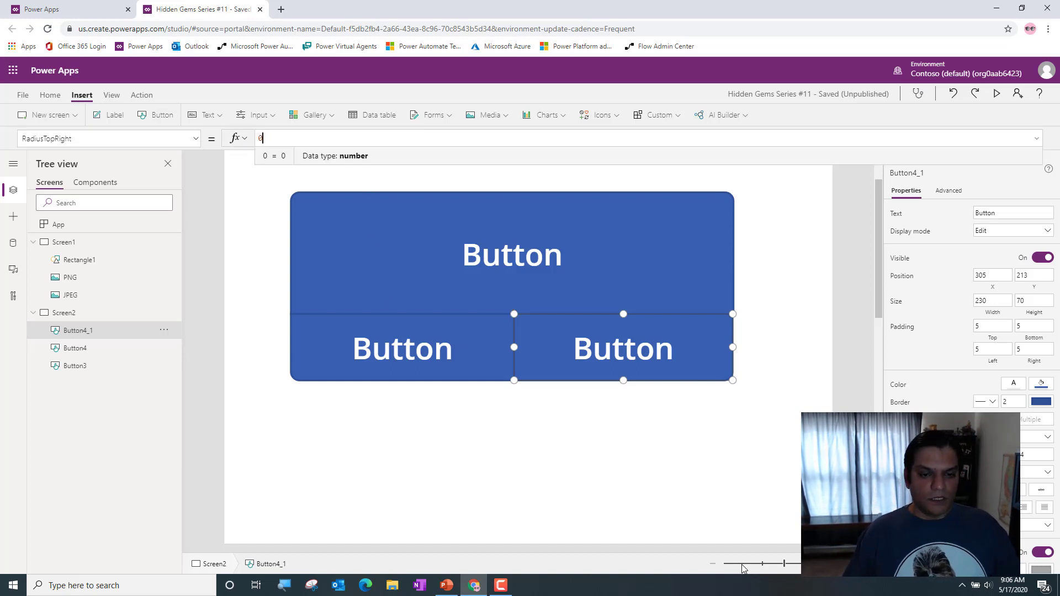
{"action": "left_click", "coordinate": [743, 563]}
{"action": "left_click", "coordinate": [751, 563]}
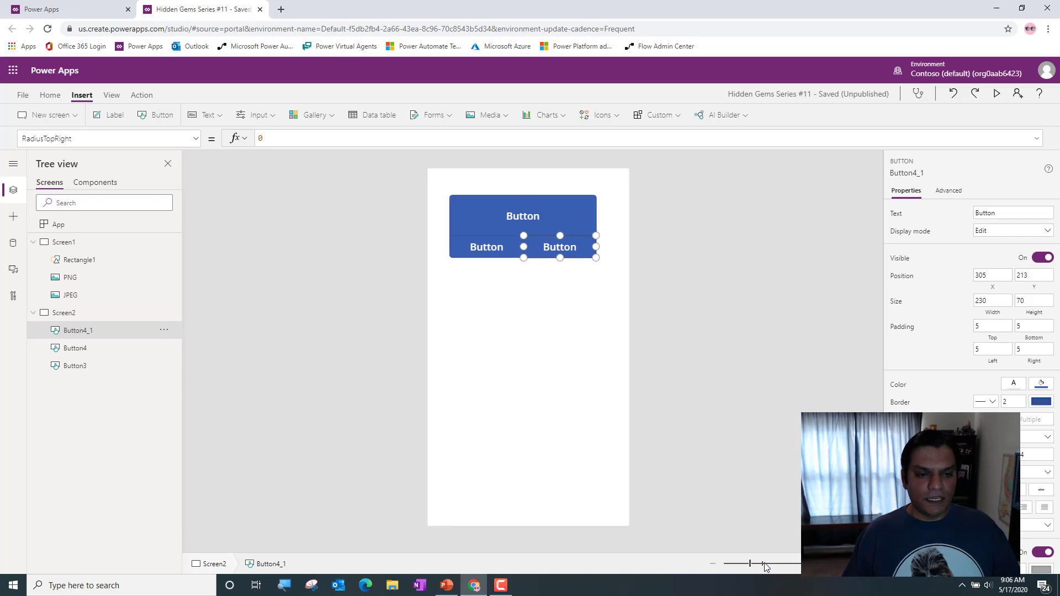
{"action": "left_click", "coordinate": [764, 563]}
{"action": "left_click", "coordinate": [625, 503]}
{"action": "left_click", "coordinate": [774, 563]}
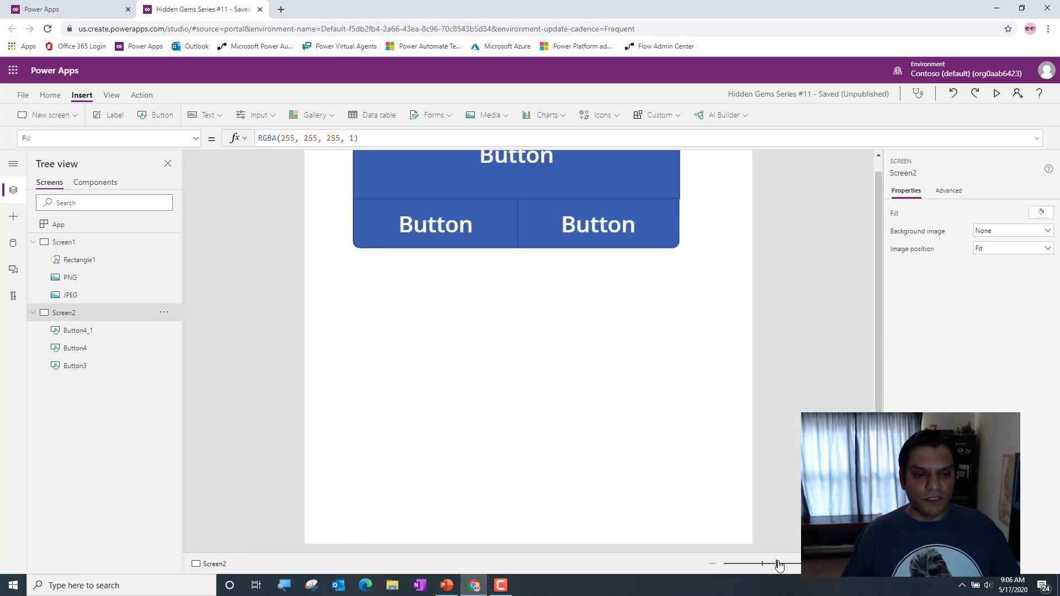
{"action": "left_click", "coordinate": [785, 563]}
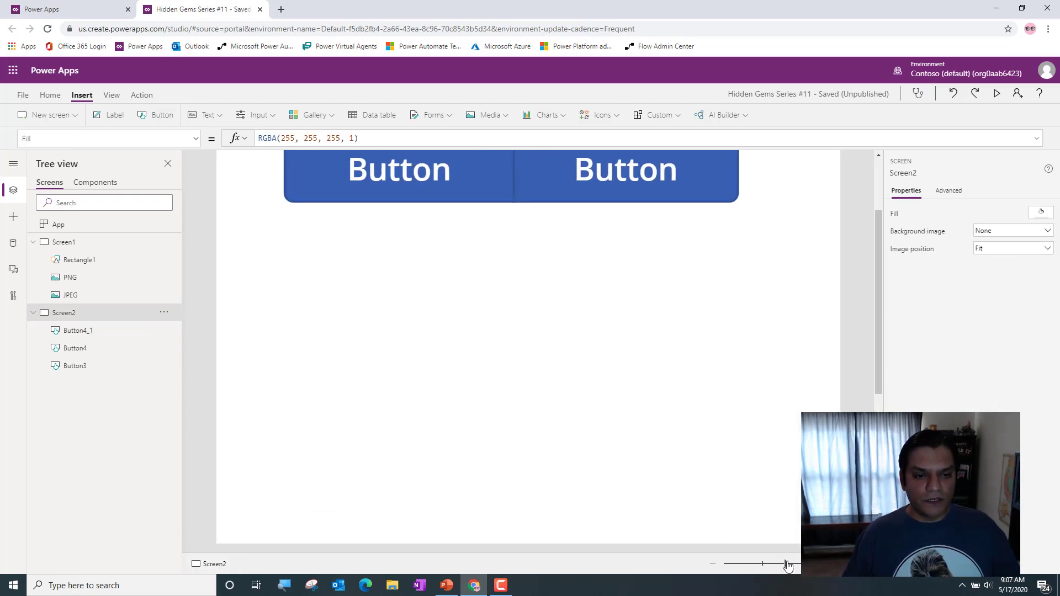
- Compare the joined buttons with the reference dialog on the PowerPoint slide "With Padding & Radius", enlarging the slide for detail
{"action": "left_click_drag", "start_coordinate": [876, 365], "coordinate": [875, 309]}
{"action": "left_click", "coordinate": [703, 320]}
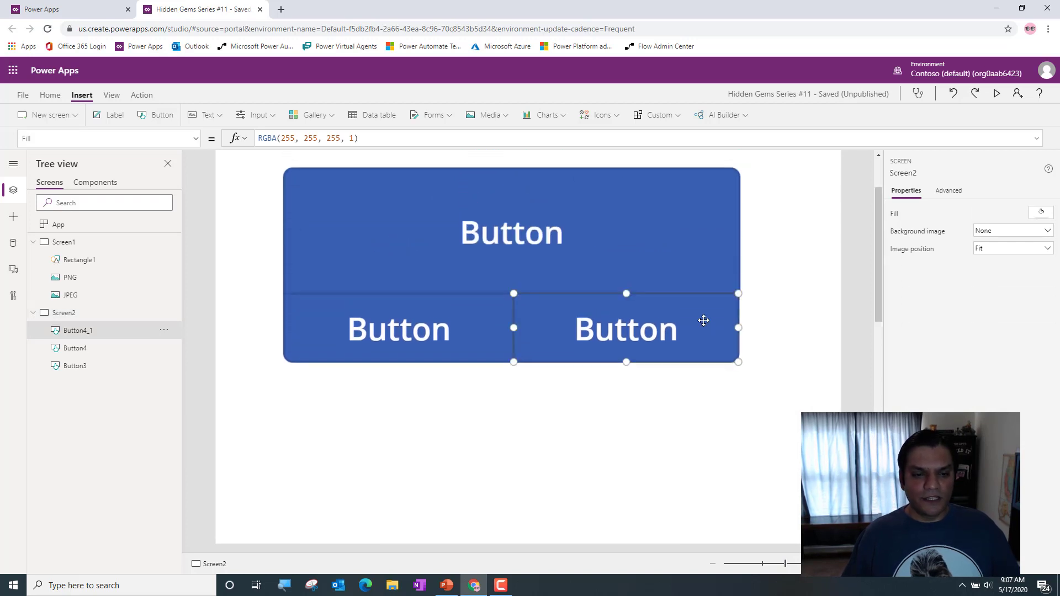
{"action": "left_click", "coordinate": [736, 259]}
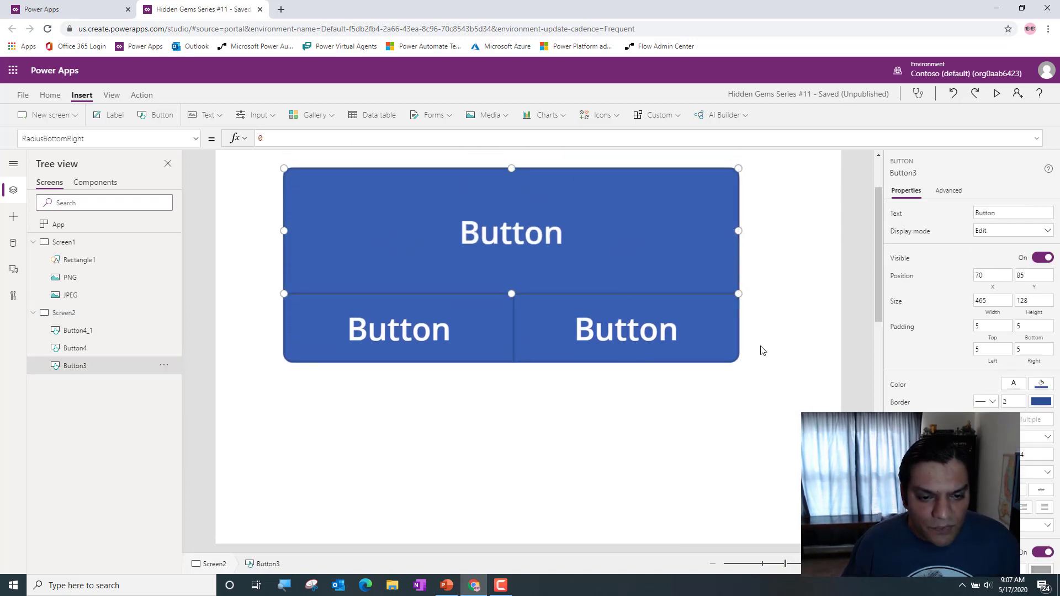
{"action": "left_click", "coordinate": [723, 428]}
{"action": "left_click_drag", "start_coordinate": [1059, 92], "coordinate": [760, 131]}
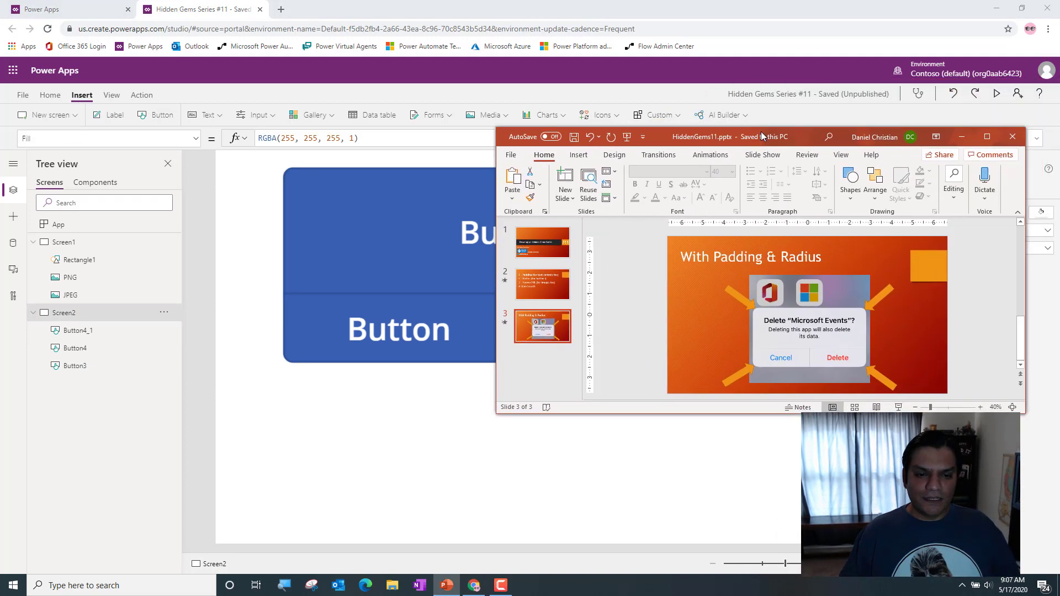
{"action": "scroll", "coordinate": [850, 370], "scroll_direction": "up", "scroll_amount": 3}
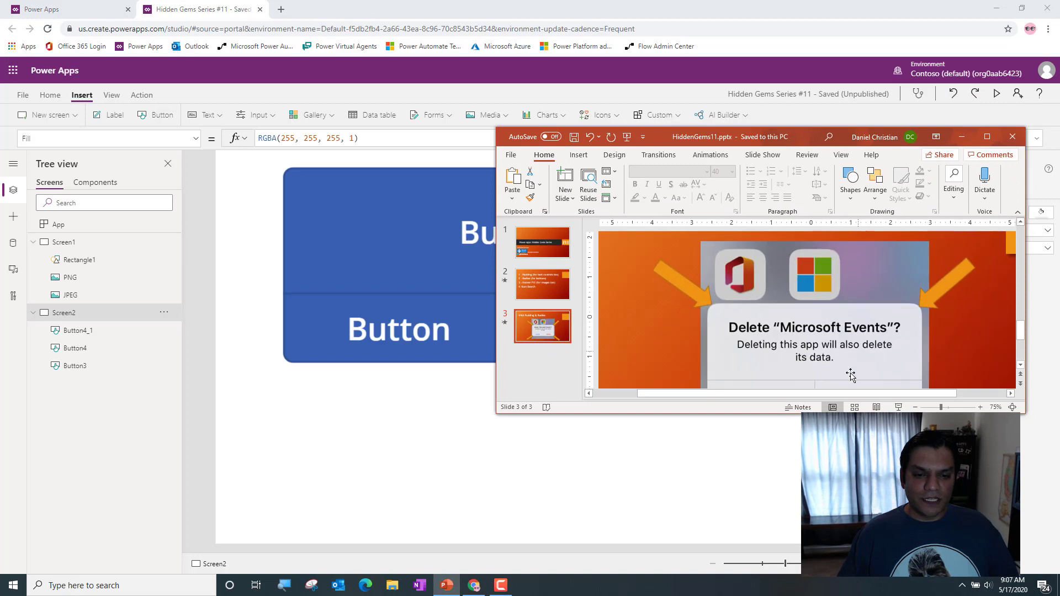
{"action": "left_click_drag", "start_coordinate": [859, 413], "coordinate": [859, 466]}
{"action": "left_click_drag", "start_coordinate": [820, 137], "coordinate": [1059, 128]}
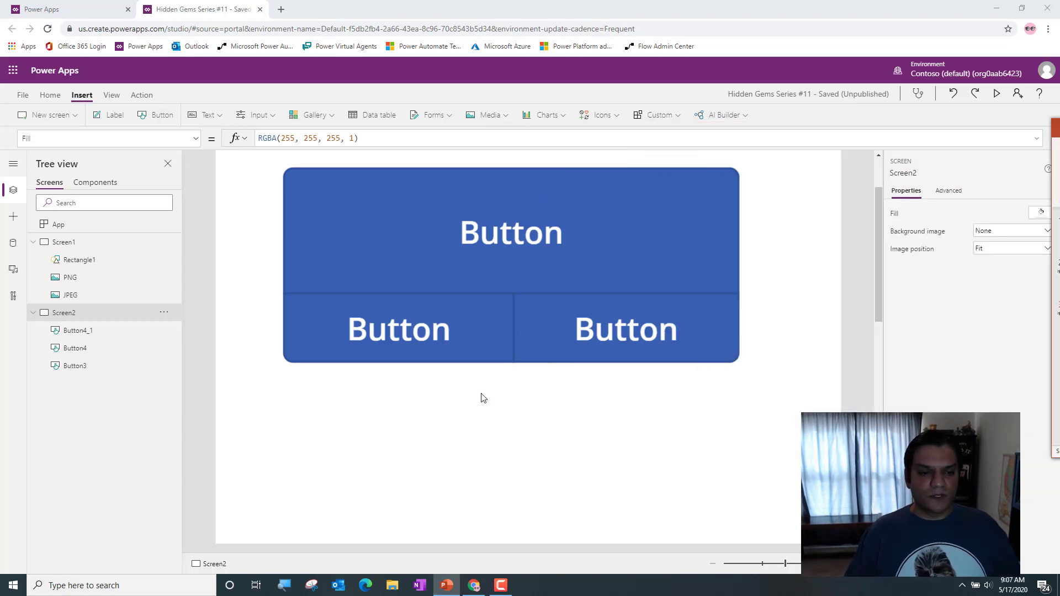
- Set the large upper button's text to Delete "Microsoft Events"
{"action": "left_click", "coordinate": [483, 291]}
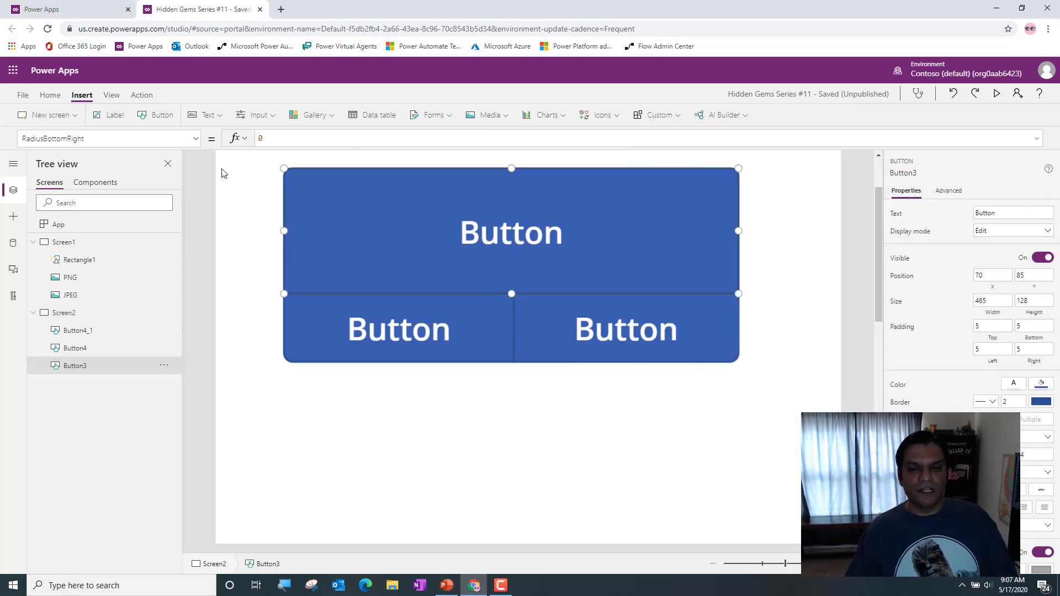
{"action": "left_click", "coordinate": [1001, 213]}
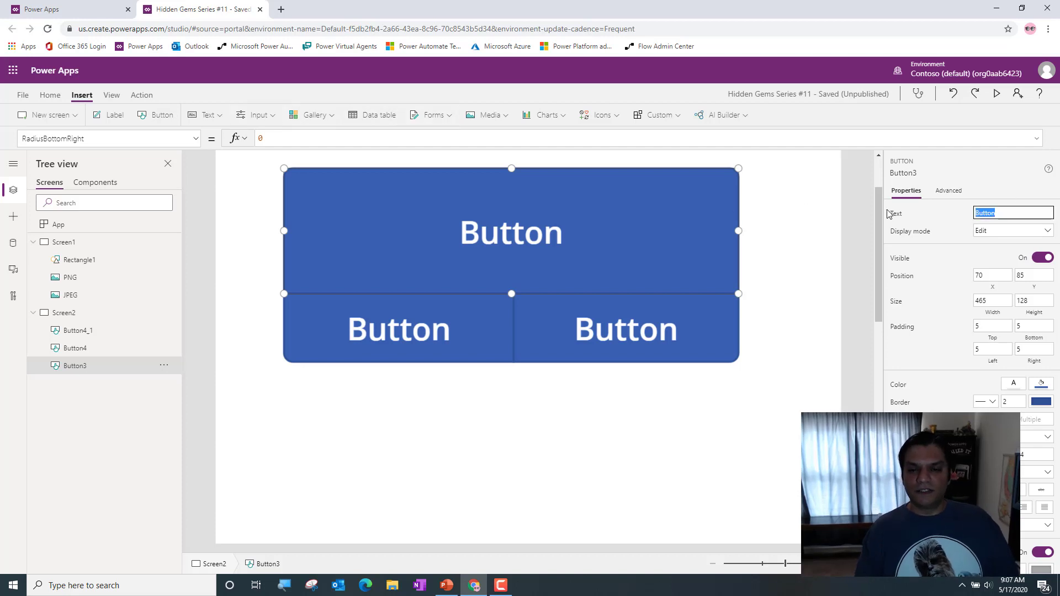
{"action": "type", "text": "Delete \"Microsoft Events"}
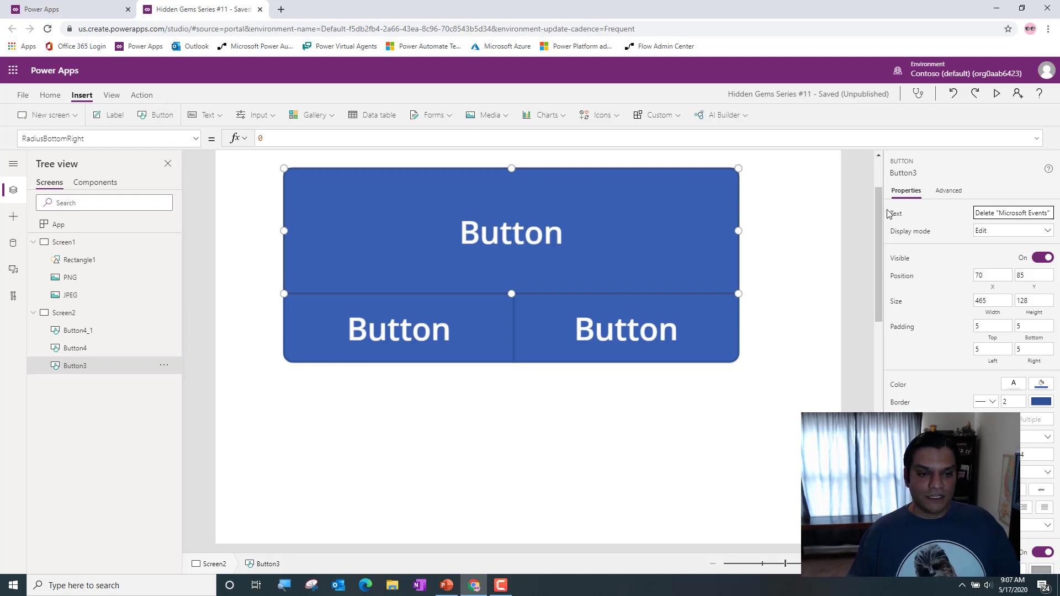
{"action": "left_click", "coordinate": [649, 410]}
{"action": "left_click", "coordinate": [546, 268]}
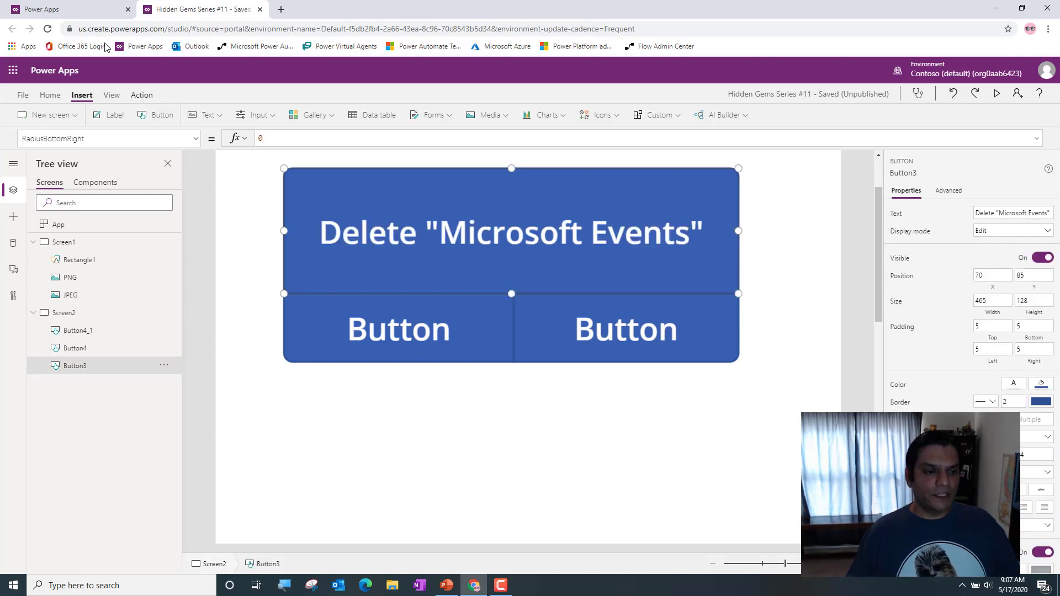
- Fill the large upper button with black
{"action": "left_click", "coordinate": [50, 94]}
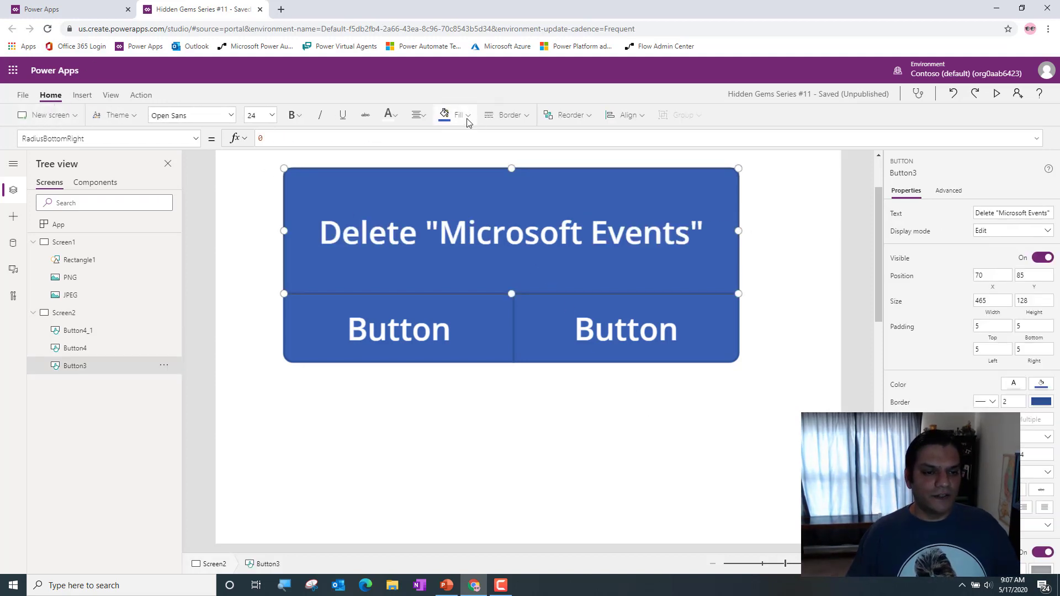
{"action": "left_click", "coordinate": [387, 120]}
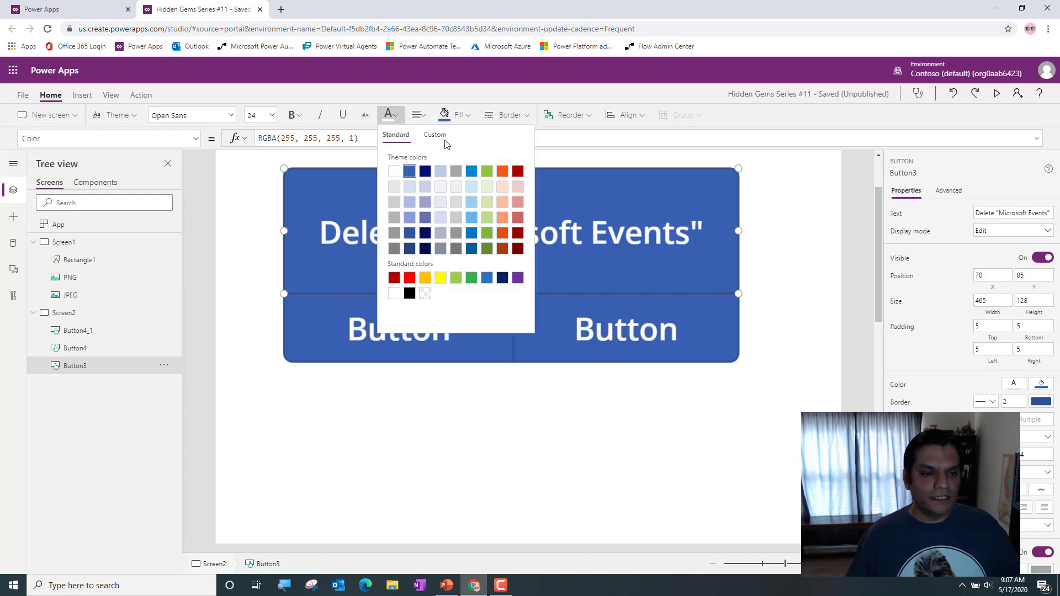
{"action": "left_click", "coordinate": [453, 116]}
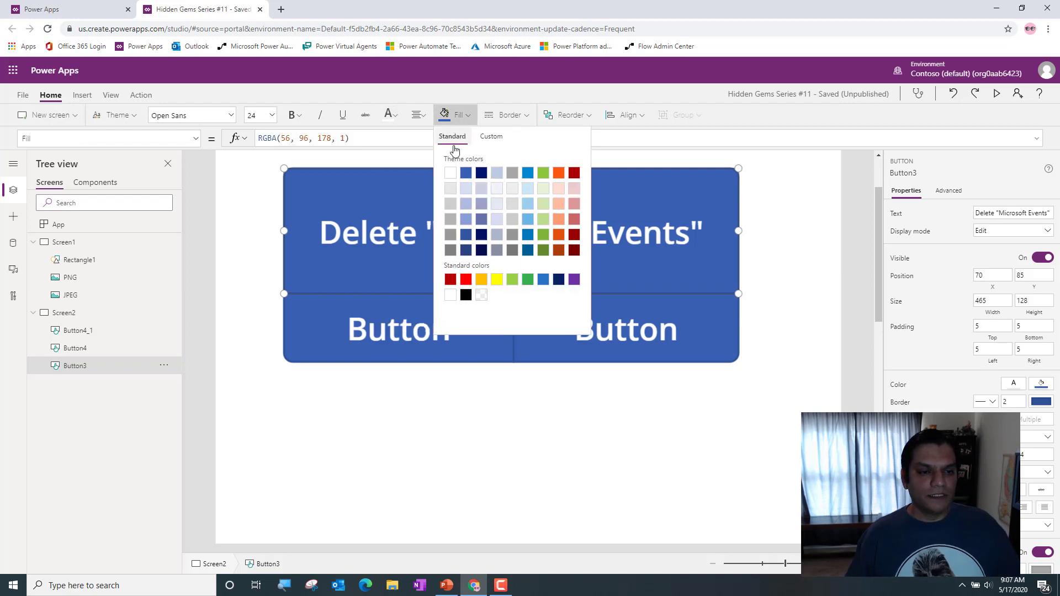
{"action": "left_click", "coordinate": [465, 294]}
{"action": "left_click", "coordinate": [456, 434]}
{"action": "left_click", "coordinate": [454, 114]}
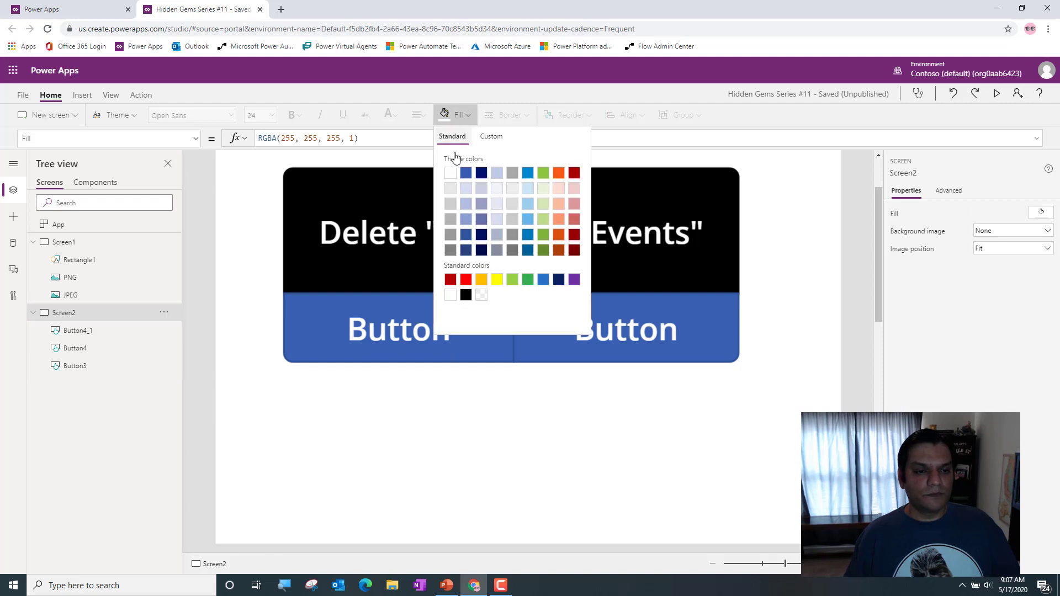
{"action": "left_click", "coordinate": [437, 116]}
{"action": "left_click", "coordinate": [437, 116]}
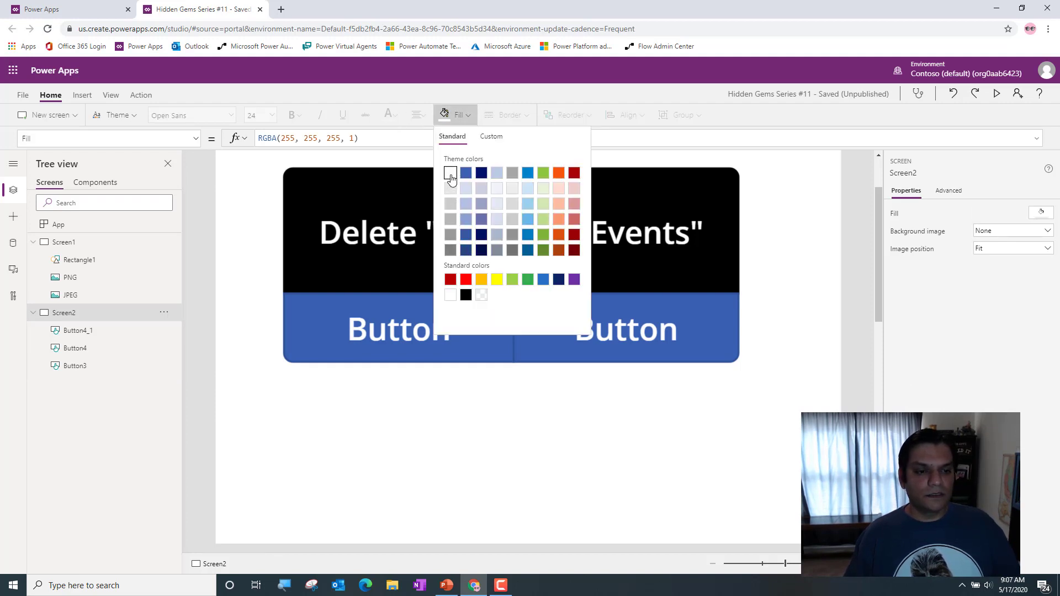
- Give the large upper button a white fill and black text
{"action": "left_click", "coordinate": [409, 216]}
{"action": "left_click", "coordinate": [458, 115]}
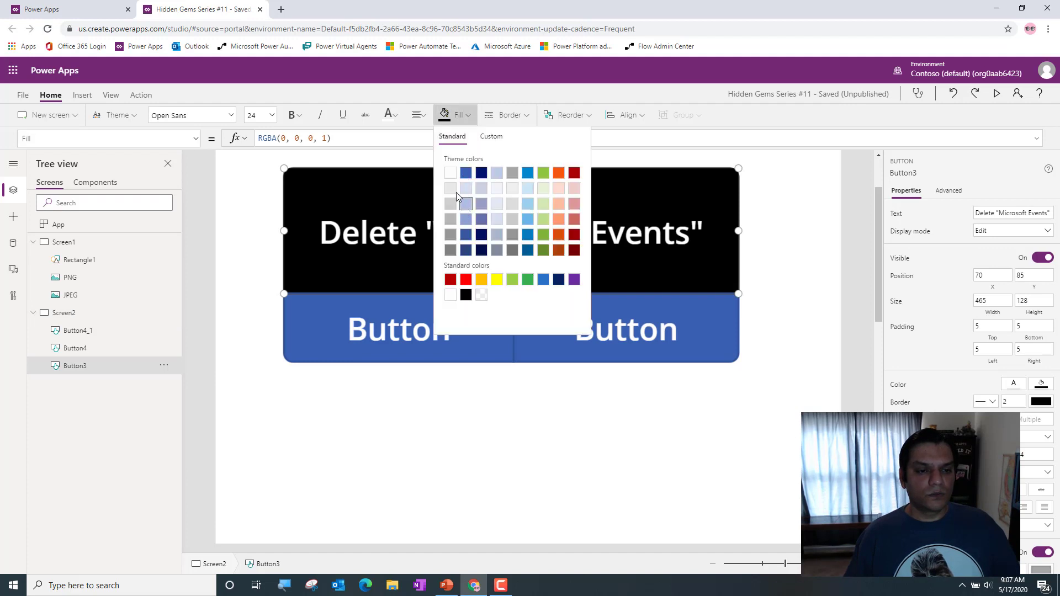
{"action": "left_click", "coordinate": [448, 171]}
{"action": "left_click", "coordinate": [389, 115]}
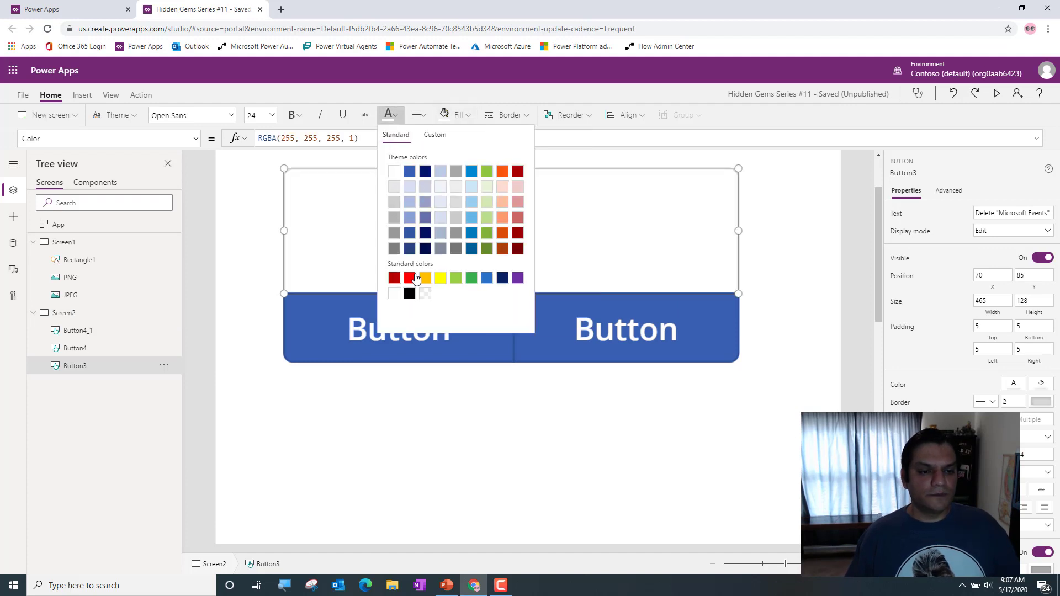
{"action": "left_click", "coordinate": [410, 294]}
{"action": "left_click", "coordinate": [479, 442]}
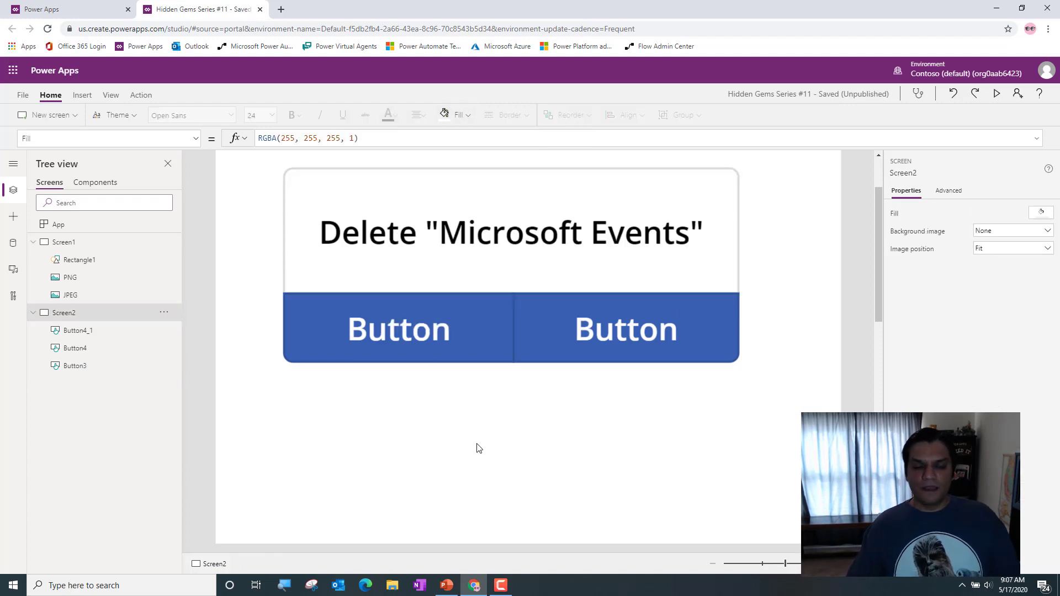
- Set the lower-left button's text to Cancel
{"action": "left_click", "coordinate": [467, 345]}
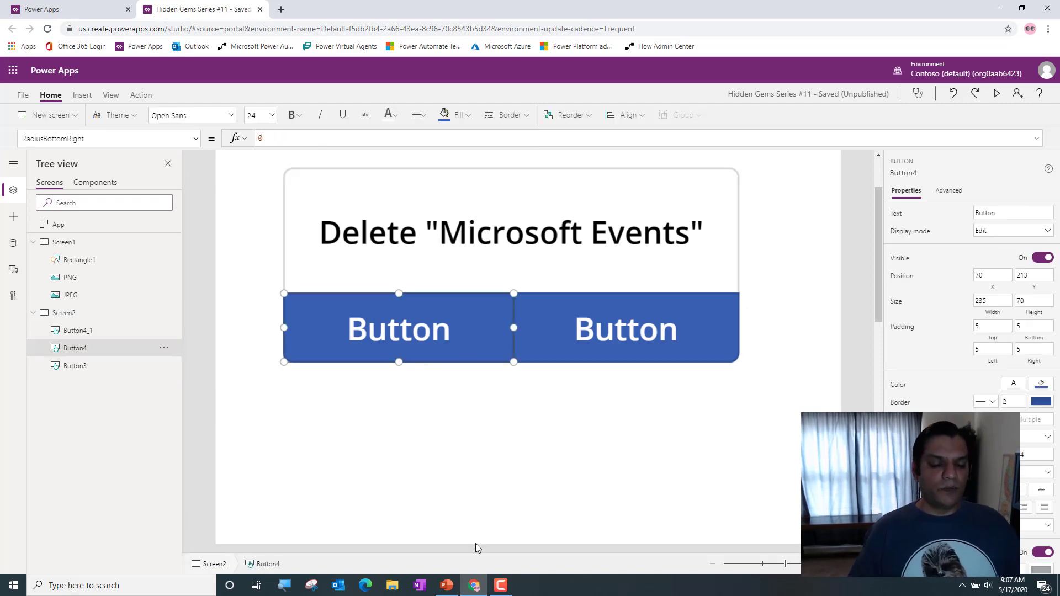
{"action": "left_click", "coordinate": [905, 215]}
{"action": "type", "text": "cance"}
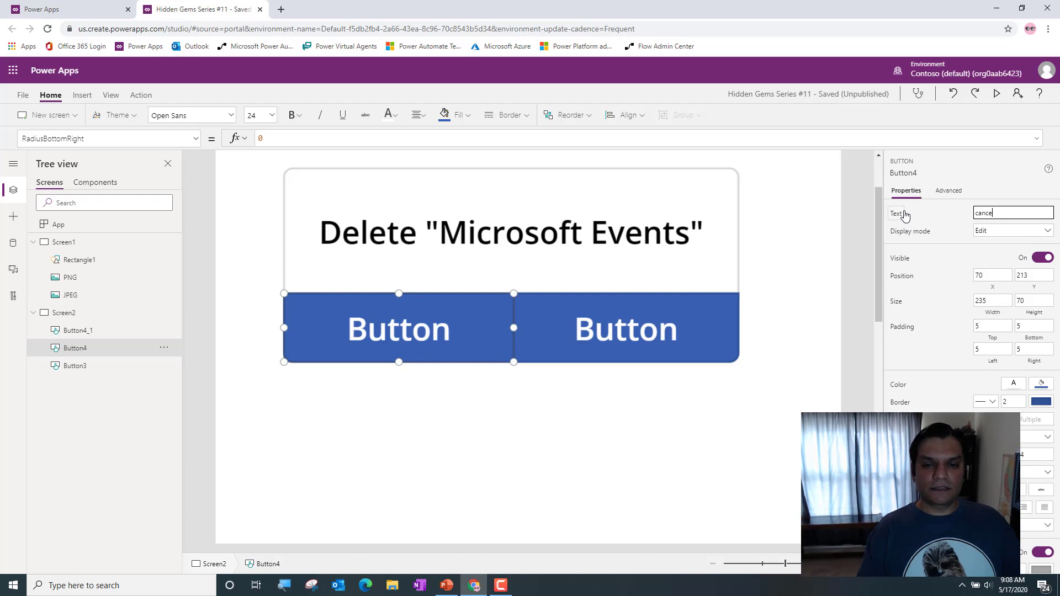
{"action": "type", "text": "l"}
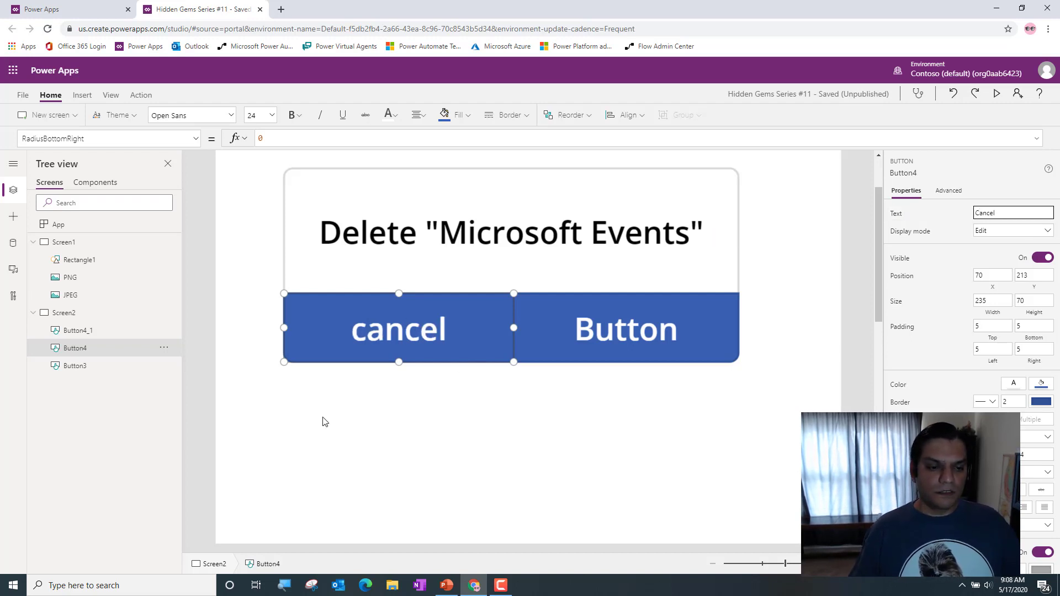
{"action": "left_click", "coordinate": [323, 343]}
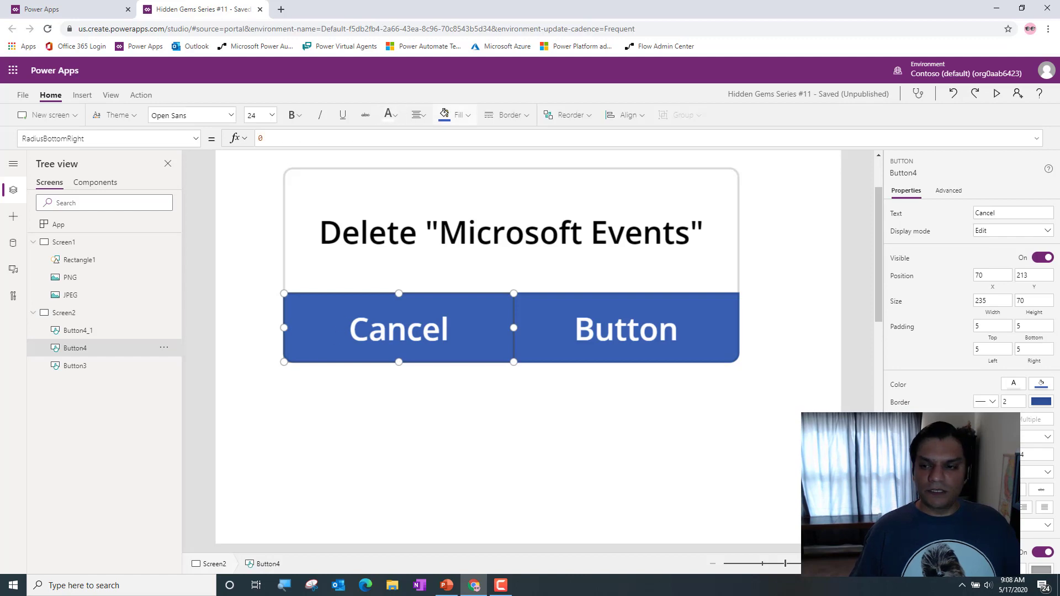
- Check the dialog colours on the PowerPoint reference slide and give the Cancel button blue text on a white fill
{"action": "left_click_drag", "start_coordinate": [1059, 132], "coordinate": [528, 174]}
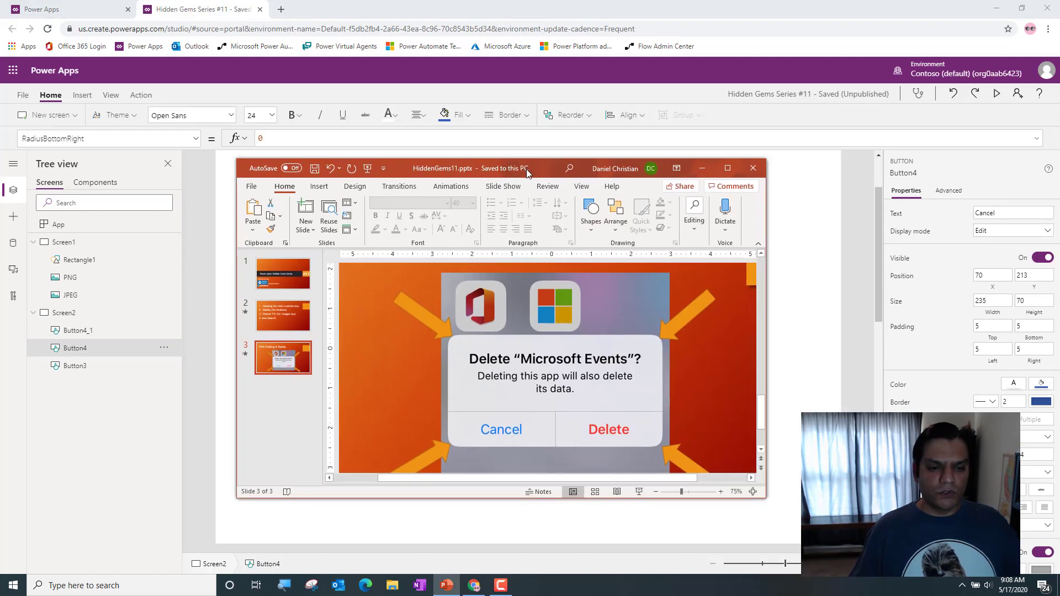
{"action": "left_click_drag", "start_coordinate": [587, 172], "coordinate": [1059, 214]}
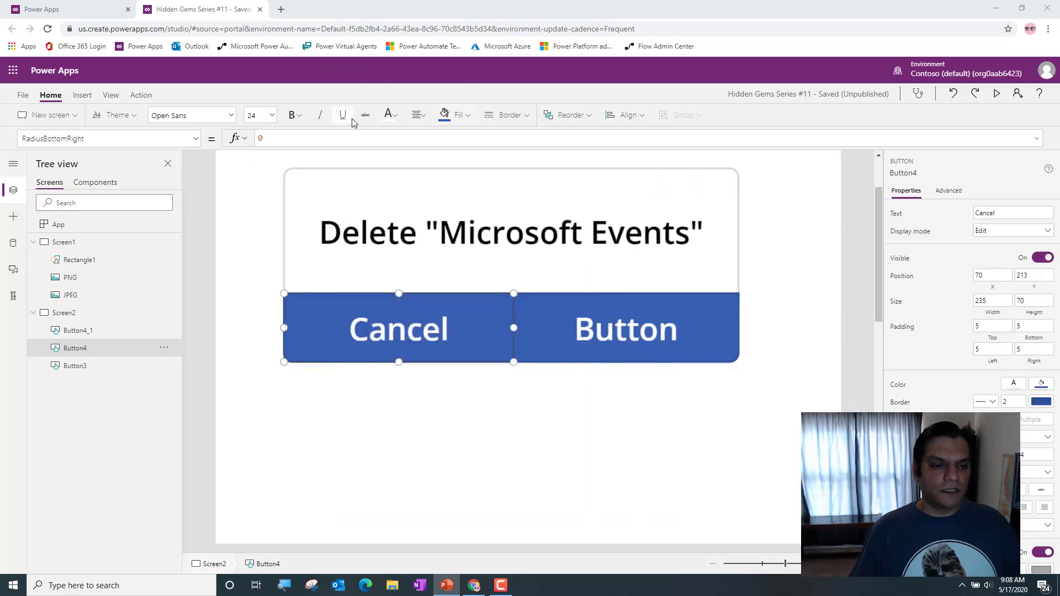
{"action": "left_click", "coordinate": [389, 115]}
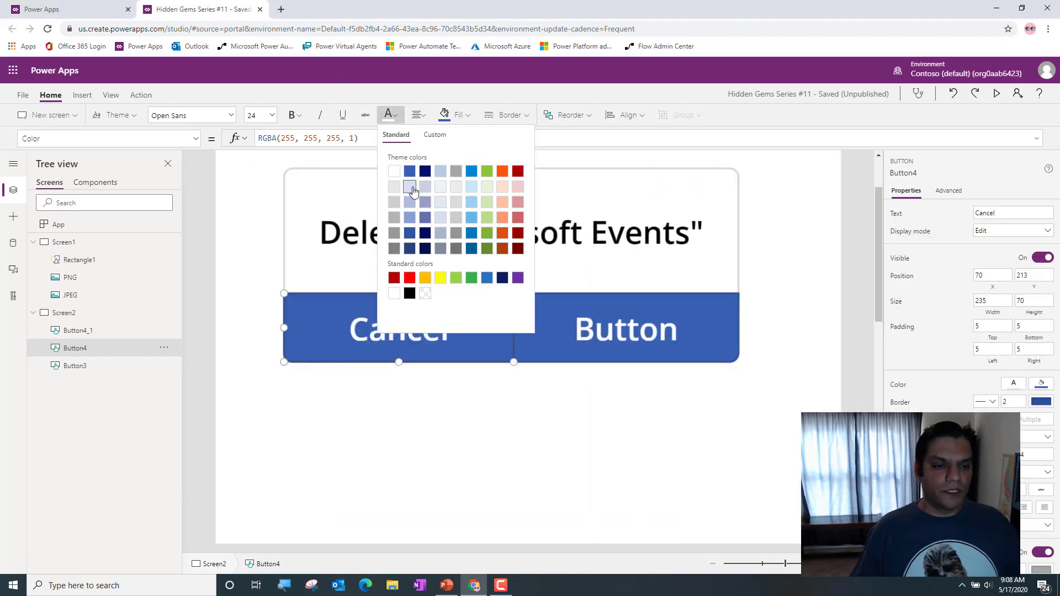
{"action": "left_click", "coordinate": [486, 278]}
{"action": "left_click", "coordinate": [456, 115]}
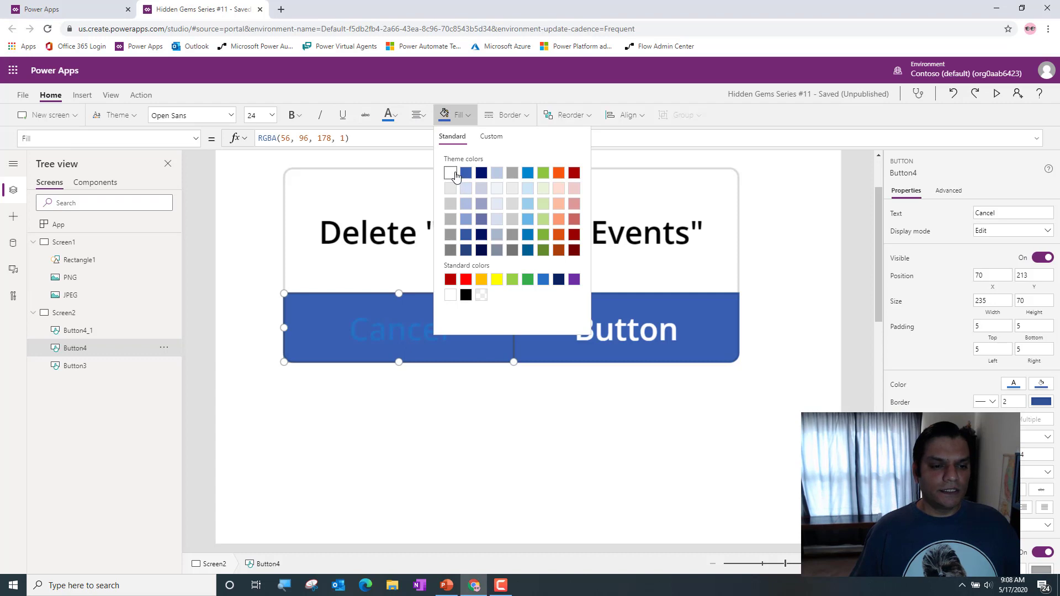
{"action": "left_click", "coordinate": [451, 174]}
{"action": "left_click", "coordinate": [612, 367]}
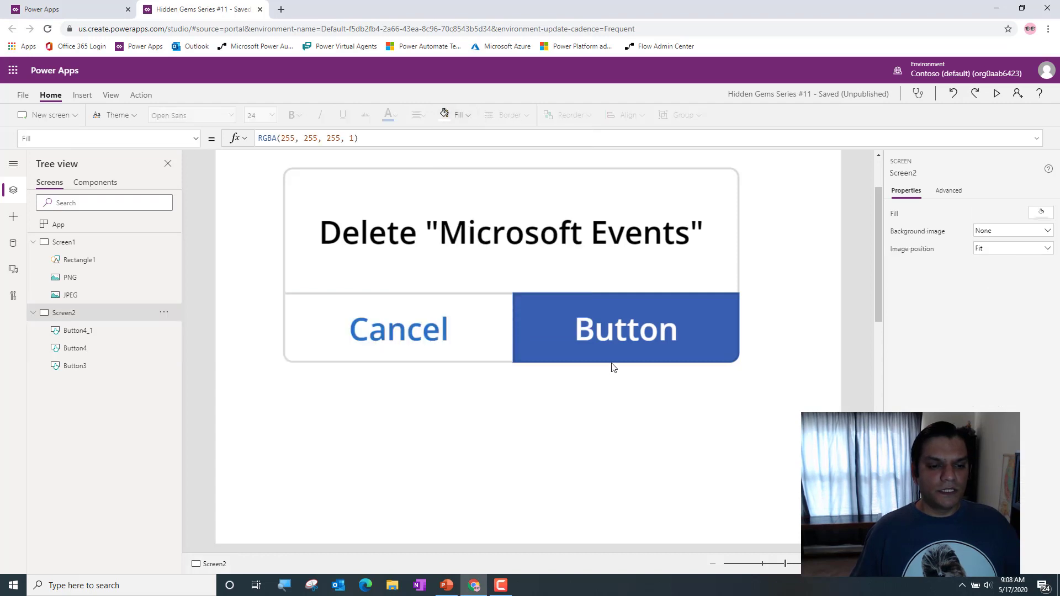
- Set the lower-right button's text to Delete
{"action": "left_click", "coordinate": [614, 359]}
{"action": "double_click", "coordinate": [1005, 213]}
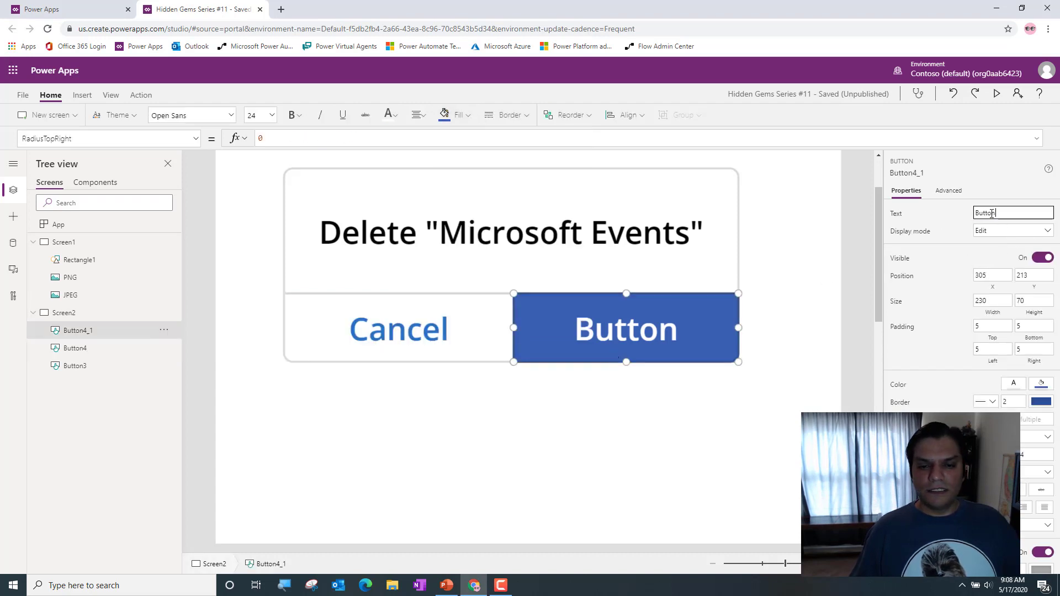
{"action": "type", "text": "Delete"}
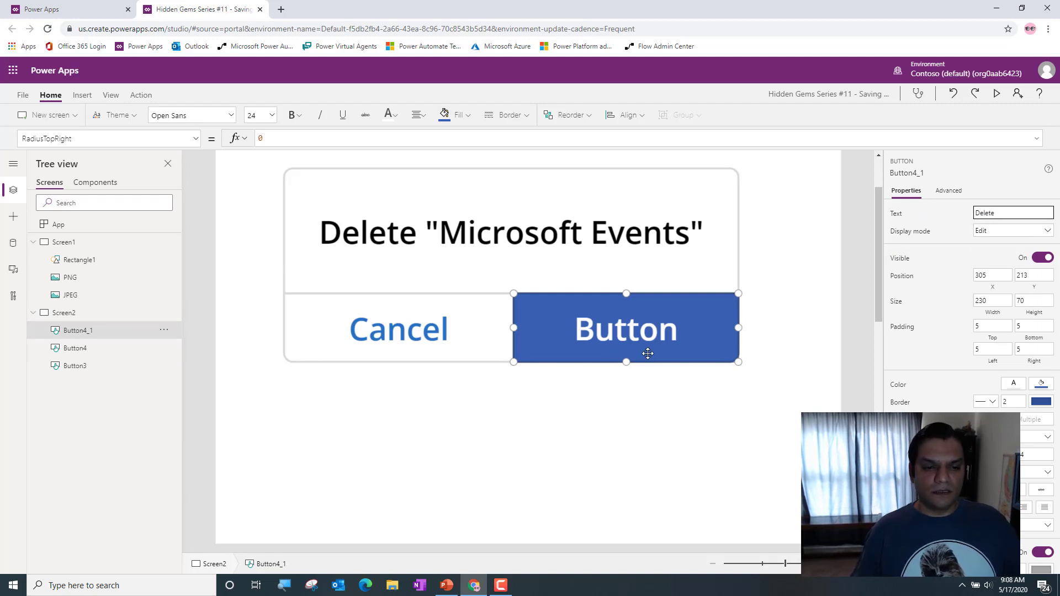
{"action": "left_click", "coordinate": [647, 352]}
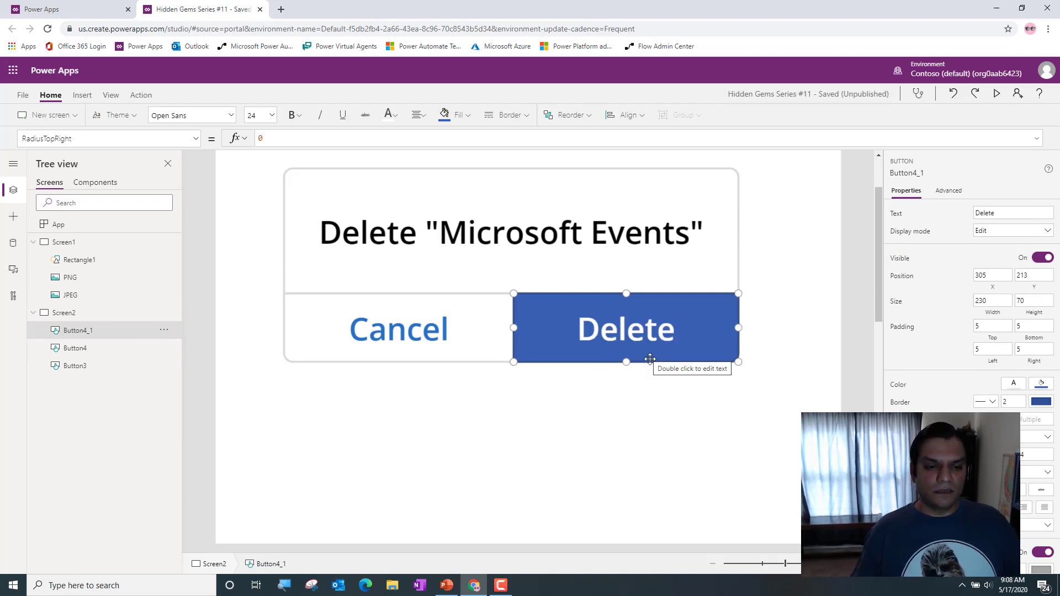
- Give the lower-right Delete button orange text and a white fill
{"action": "left_click", "coordinate": [396, 116]}
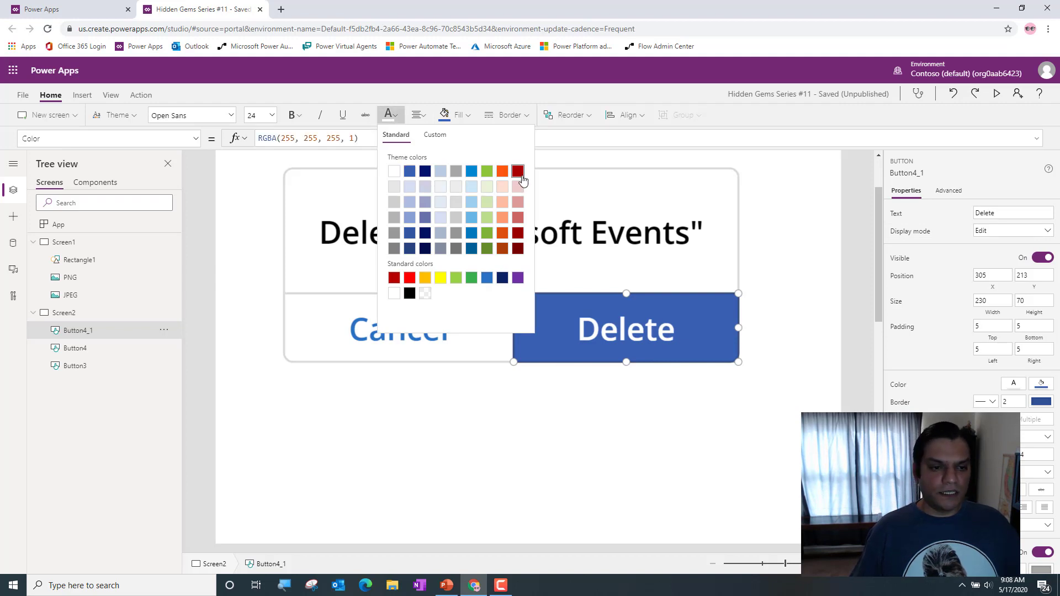
{"action": "left_click", "coordinate": [502, 171]}
{"action": "left_click", "coordinate": [453, 116]}
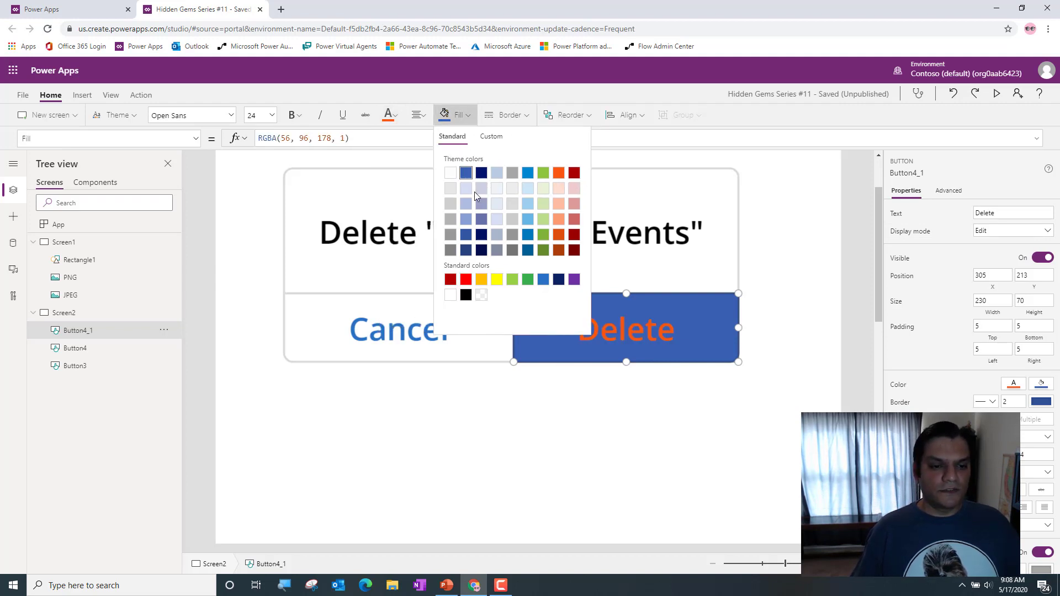
{"action": "left_click", "coordinate": [449, 171]}
{"action": "left_click", "coordinate": [562, 490]}
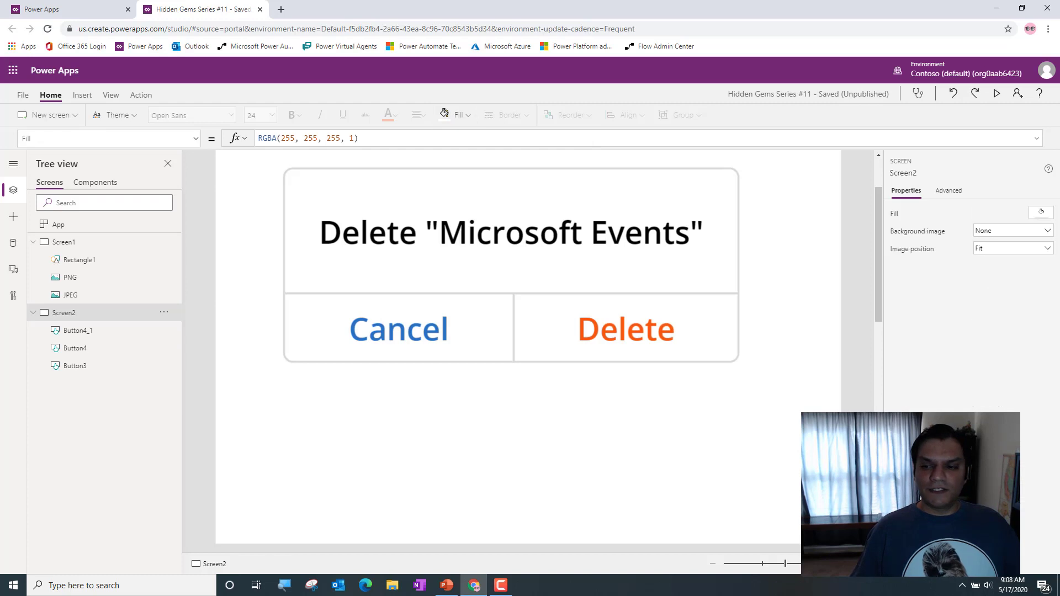
- Compare the finished dialog with the PowerPoint reference slide and preview the app, returning to the editor
{"action": "left_click_drag", "start_coordinate": [1059, 148], "coordinate": [412, 209]}
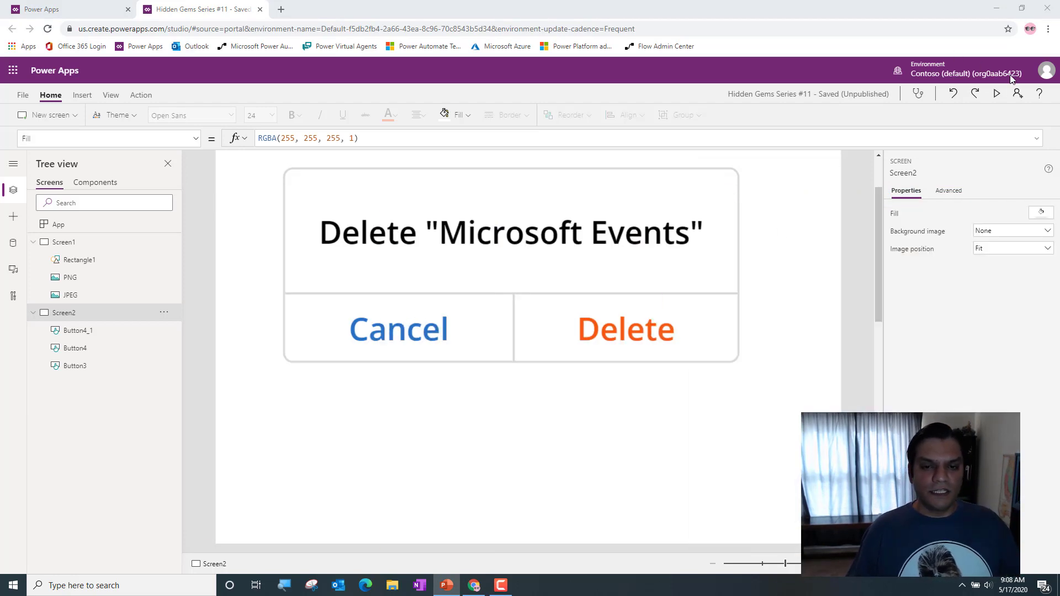
{"action": "left_click", "coordinate": [999, 95]}
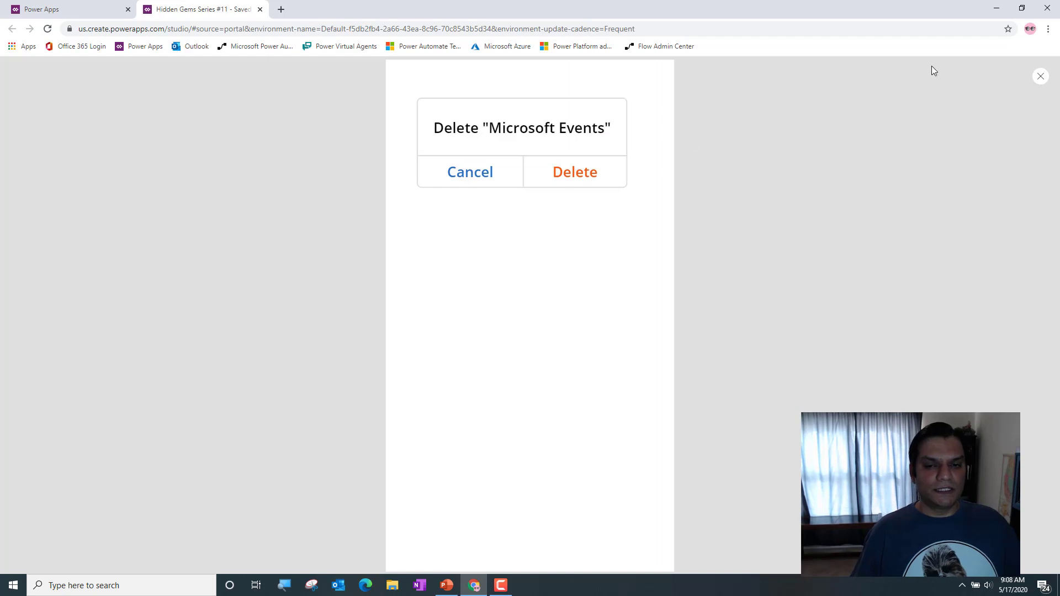
{"action": "left_click", "coordinate": [1041, 75]}
{"action": "left_click", "coordinate": [654, 353]}
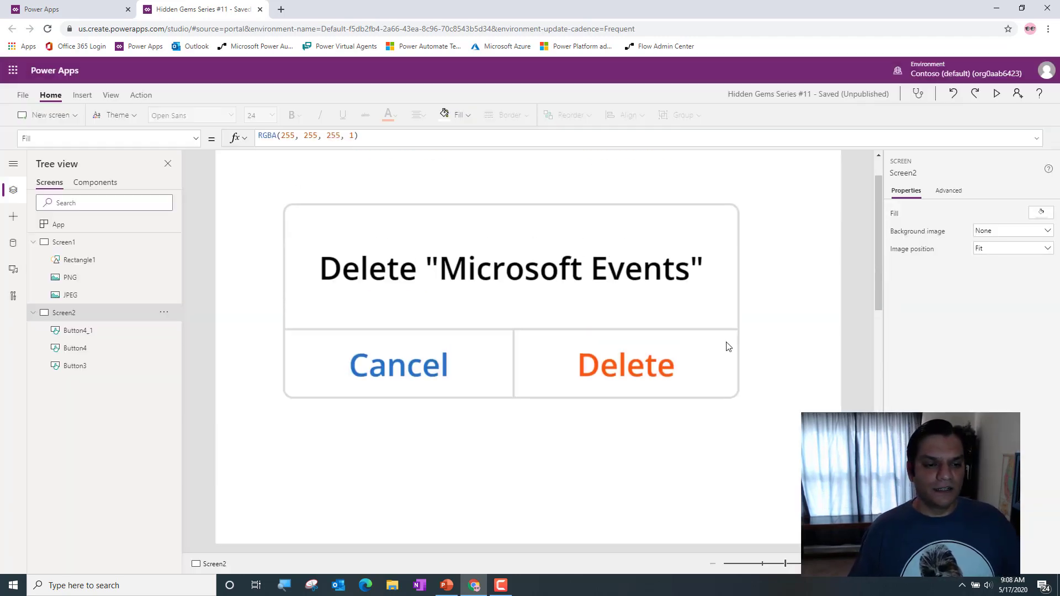
- Try the View display mode on the Delete "Microsoft Events" title button and set it back to Edit
{"action": "left_click", "coordinate": [573, 285]}
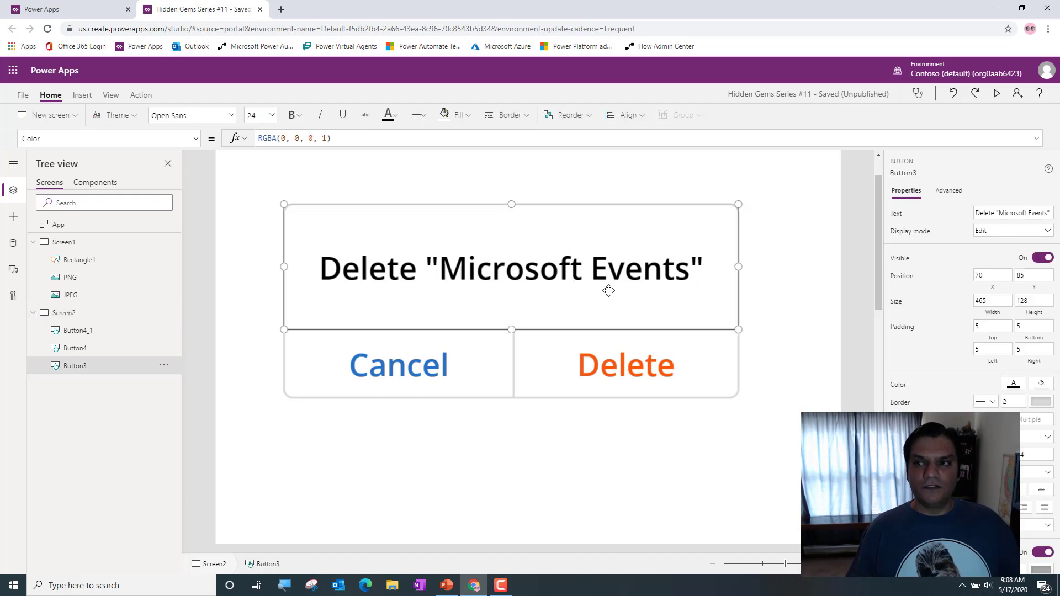
{"action": "left_click", "coordinate": [993, 237]}
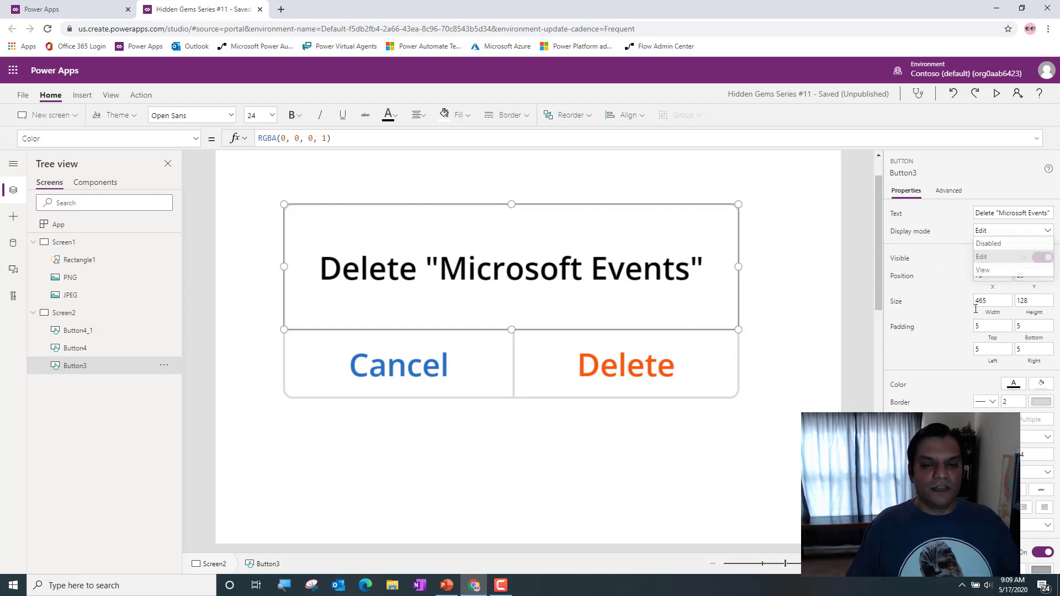
{"action": "left_click", "coordinate": [986, 274]}
{"action": "left_click", "coordinate": [816, 355]}
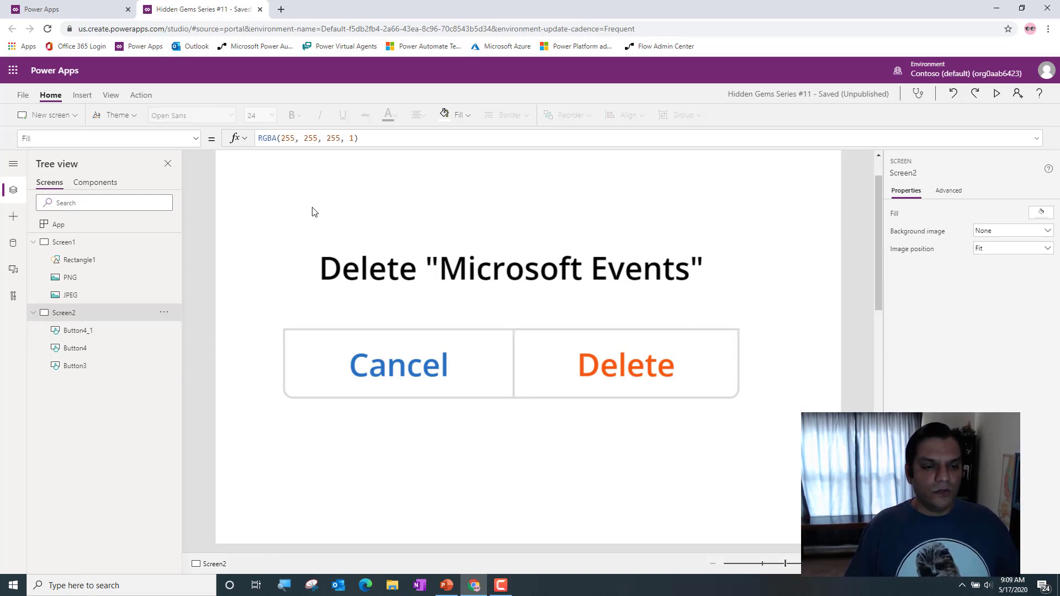
{"action": "left_click", "coordinate": [623, 296]}
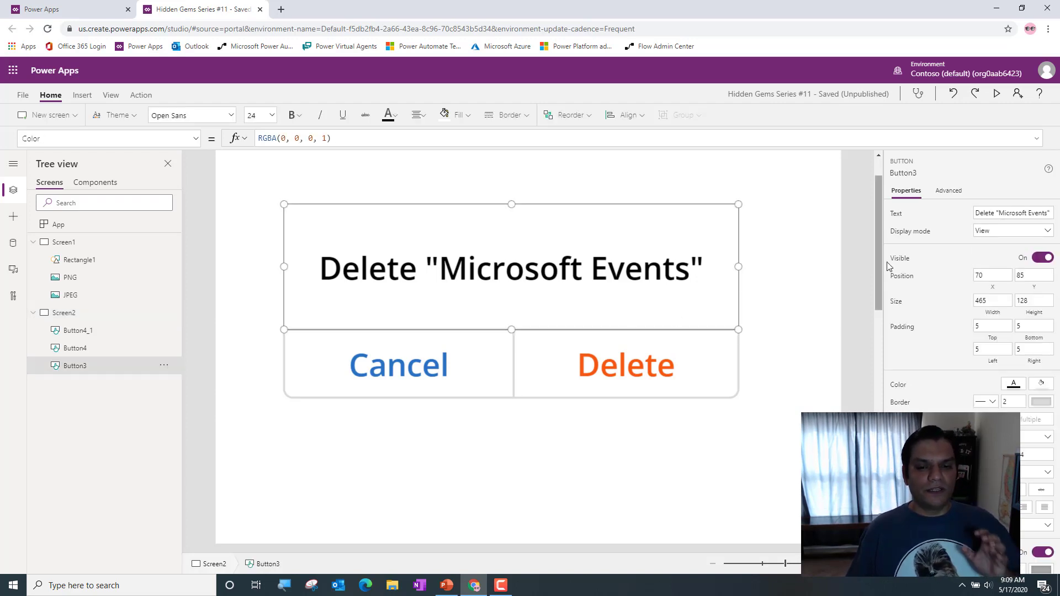
{"action": "left_click", "coordinate": [993, 231]}
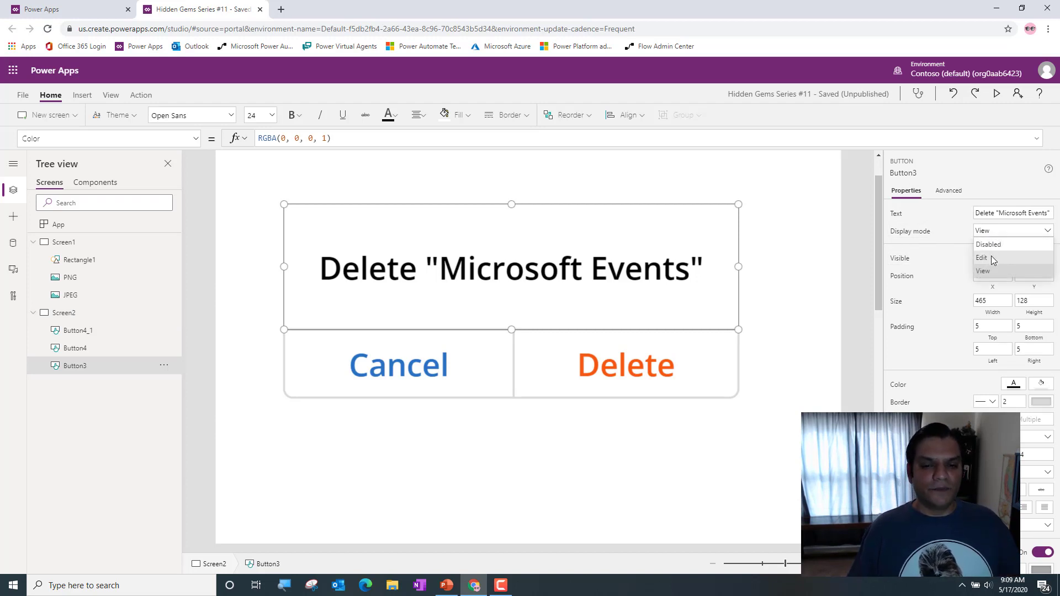
{"action": "left_click", "coordinate": [993, 259]}
{"action": "left_click", "coordinate": [519, 420]}
- Check the HoverBorderColor and HoverColor formulas of the Delete "Microsoft Events" title button
{"action": "left_click", "coordinate": [432, 287]}
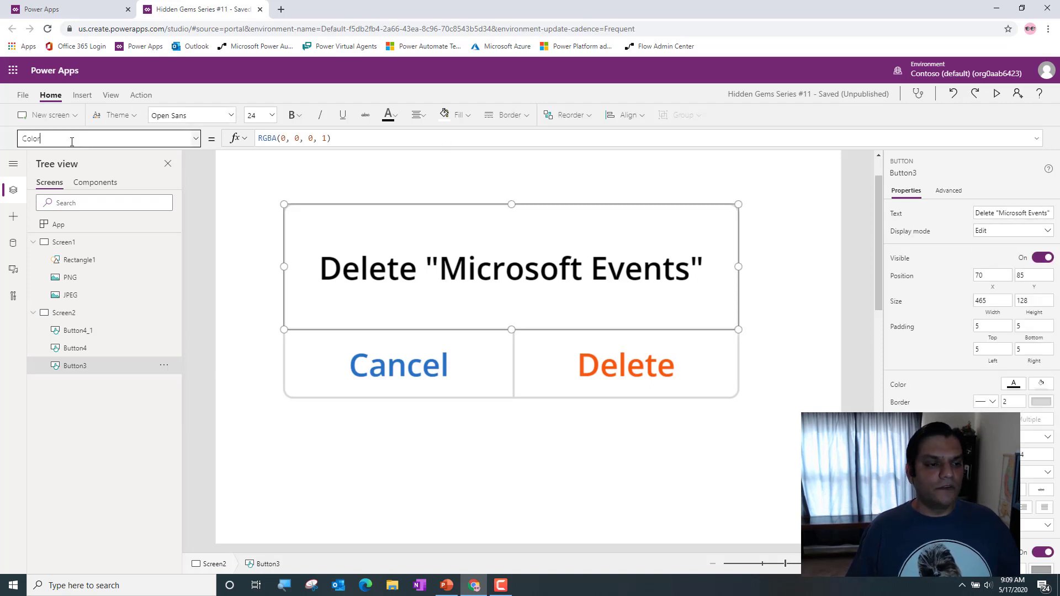
{"action": "left_click", "coordinate": [94, 138]}
{"action": "type", "text": "HoverBorder"}
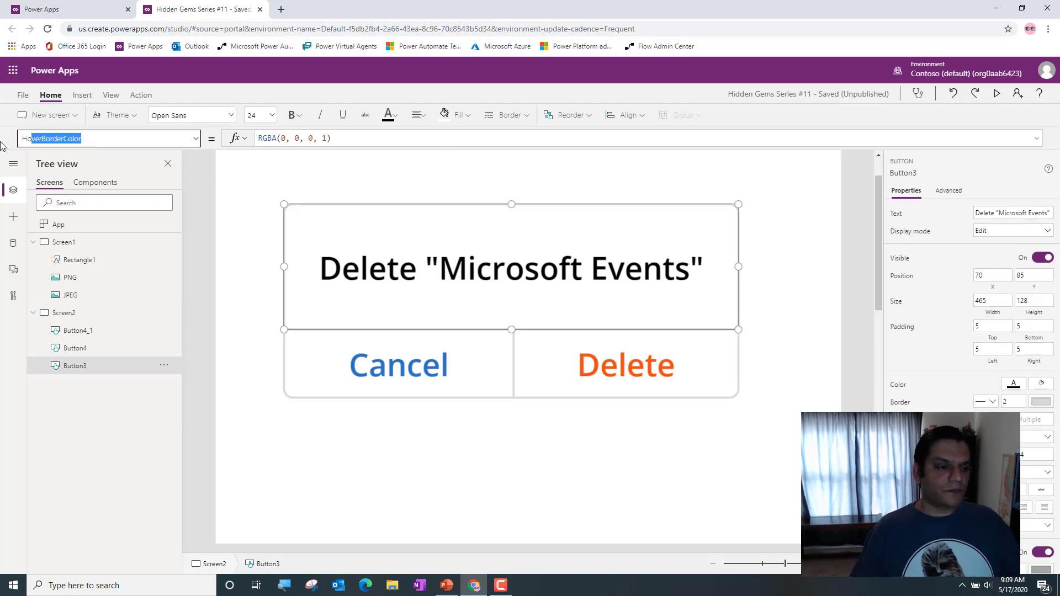
{"action": "left_click", "coordinate": [195, 139]}
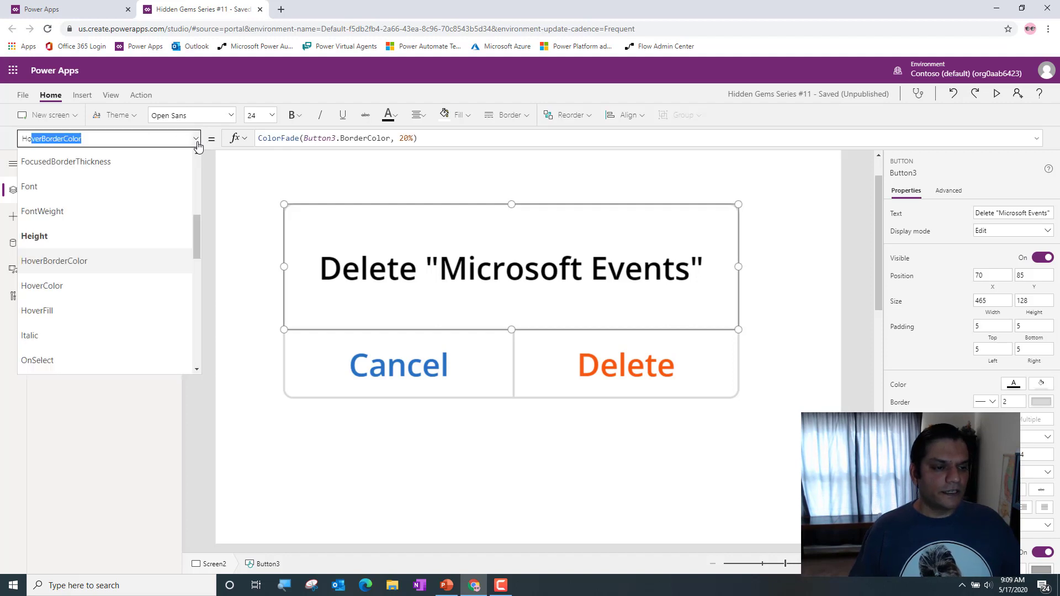
{"action": "left_click", "coordinate": [131, 286]}
{"action": "left_click_drag", "start_coordinate": [383, 139], "coordinate": [232, 141]}
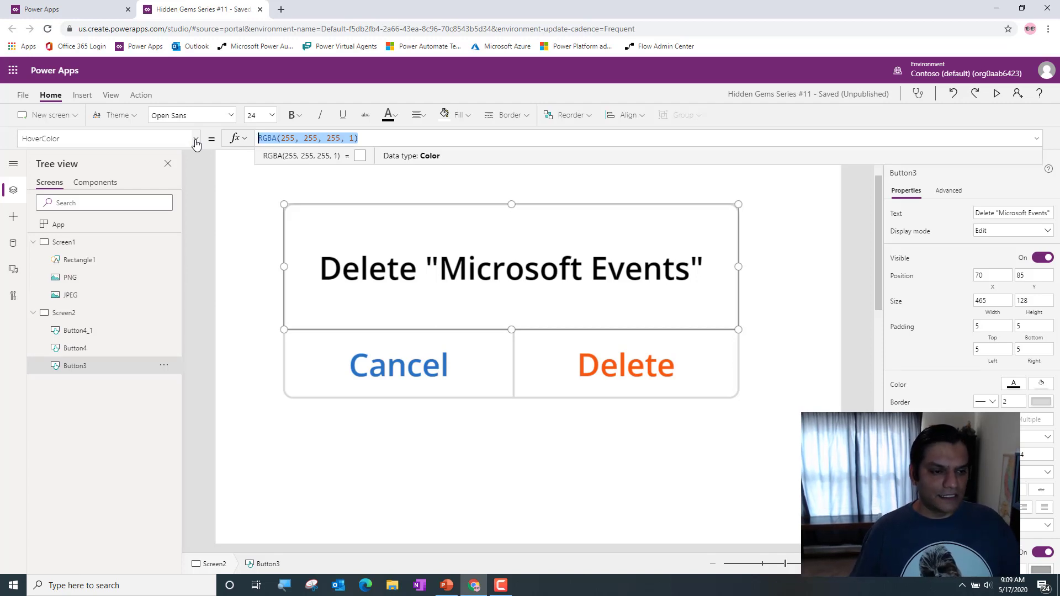
- Set the HoverFill property of the Delete "Microsoft Events" title button to White
{"action": "left_click", "coordinate": [196, 143]}
{"action": "left_click", "coordinate": [140, 309]}
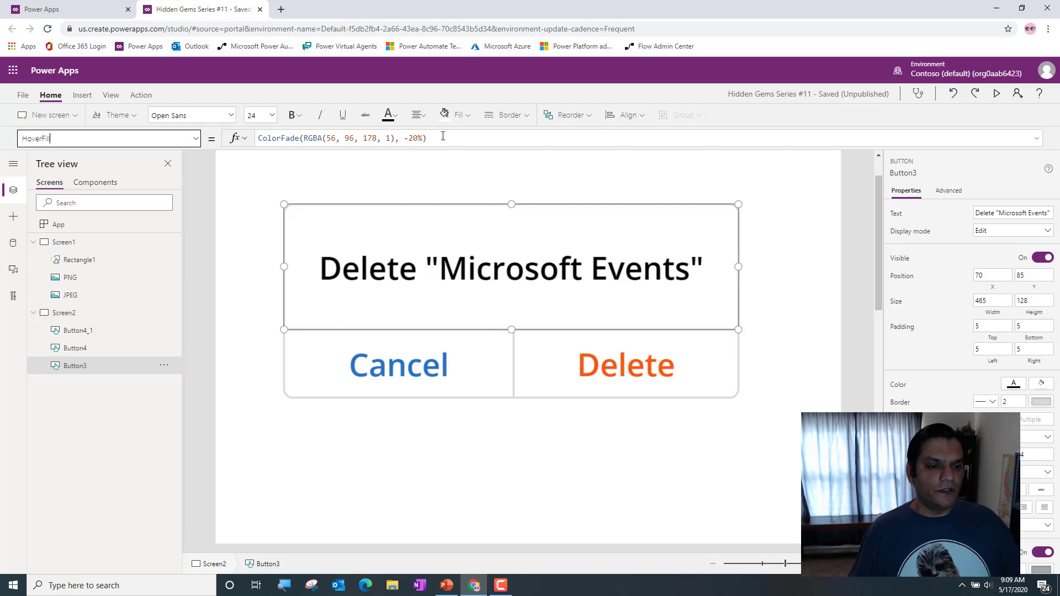
{"action": "left_click_drag", "start_coordinate": [425, 138], "coordinate": [170, 134]}
{"action": "type", "text": "w"}
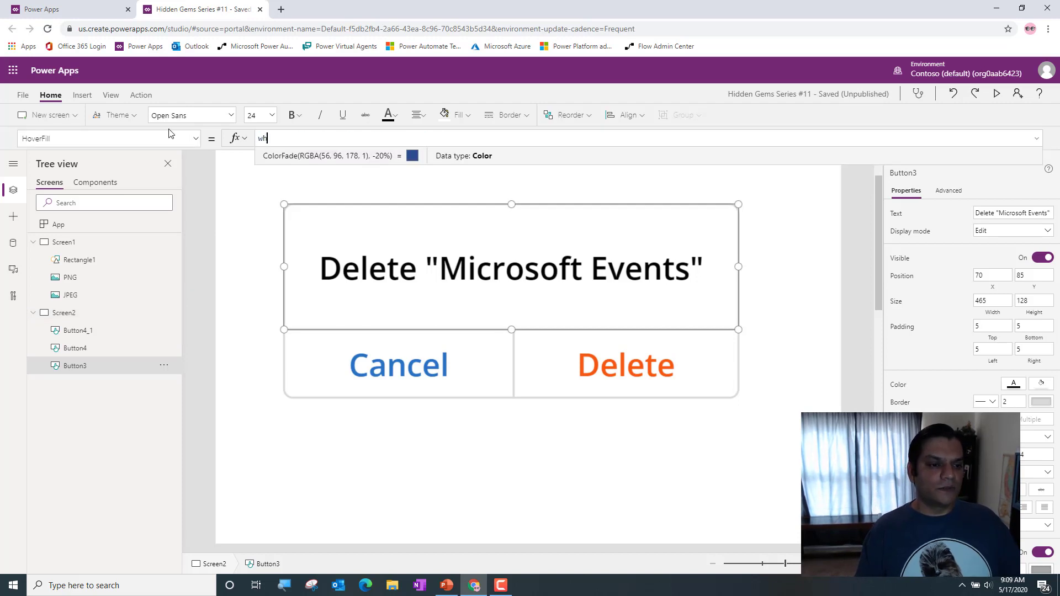
{"action": "type", "text": "h"}
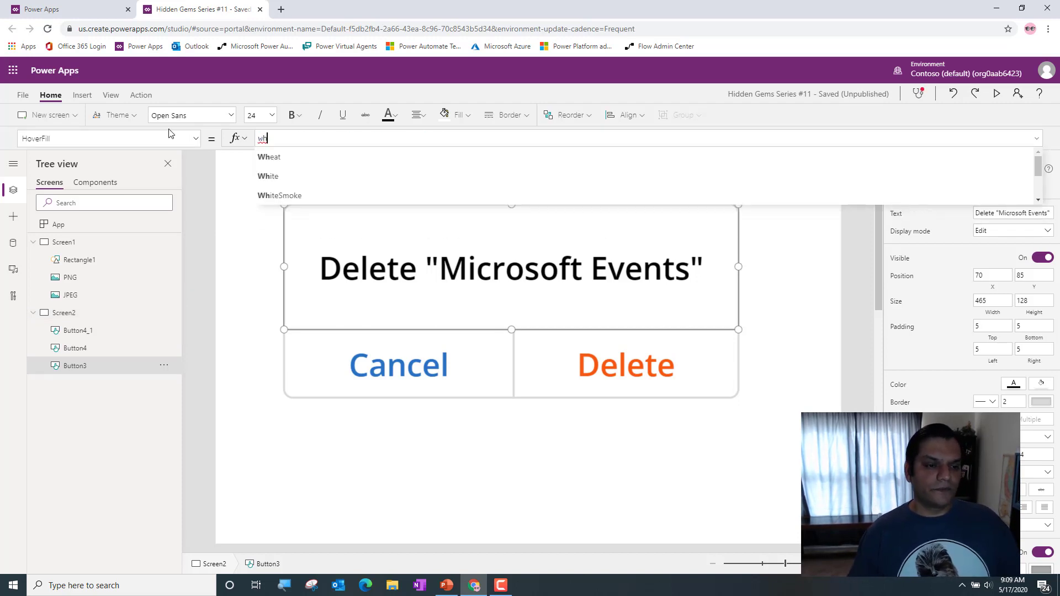
{"action": "key", "text": "Down"}
{"action": "key", "text": "Down"}
{"action": "key", "text": "Tab"}
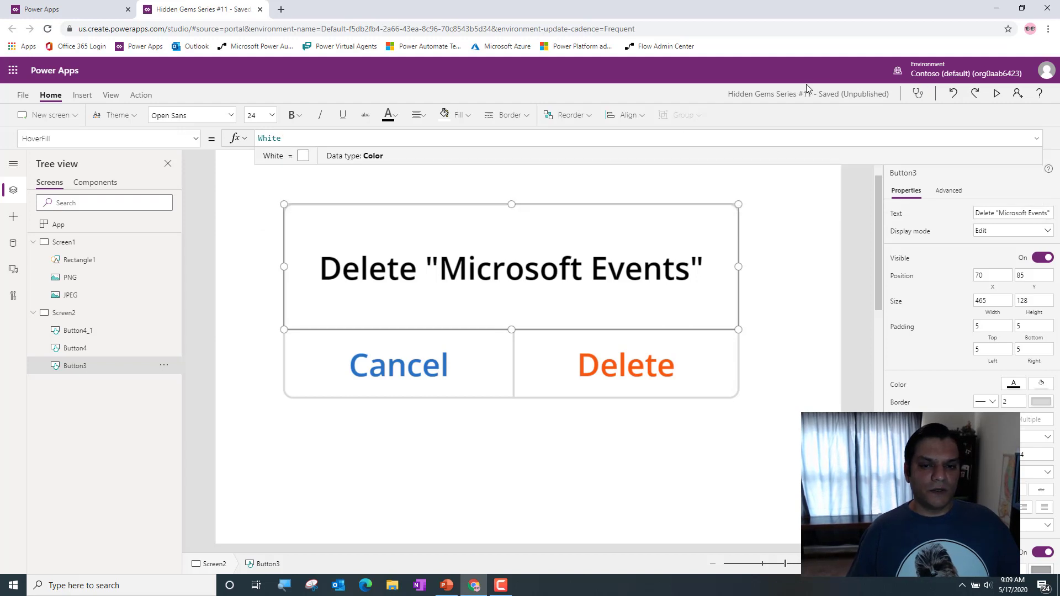
- Preview the app to check the title button's hover fill, and return to the editor, dismissing the tip
{"action": "left_click", "coordinate": [996, 94]}
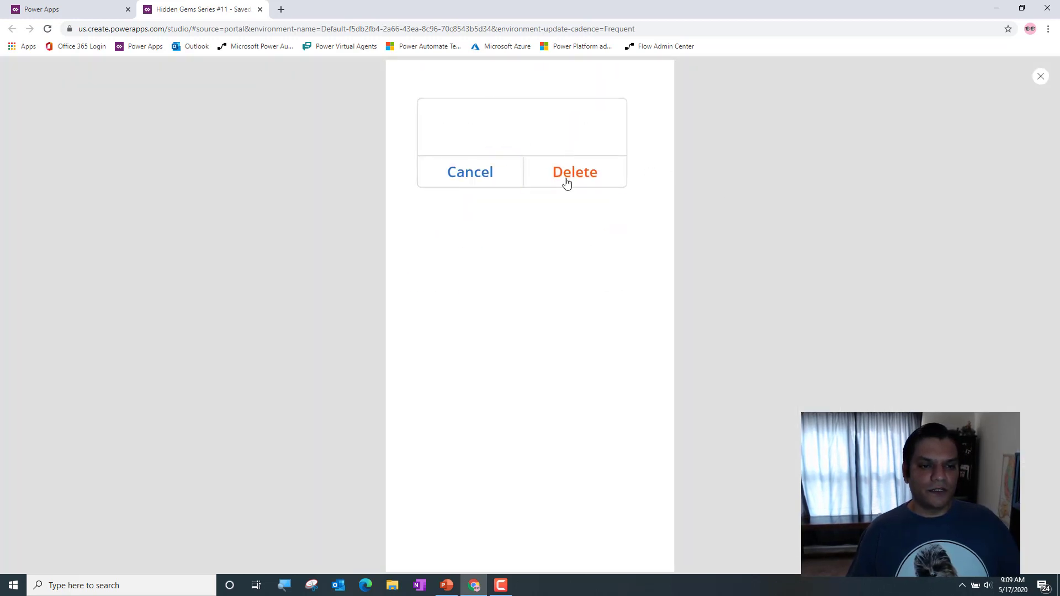
{"action": "left_click", "coordinate": [1035, 86]}
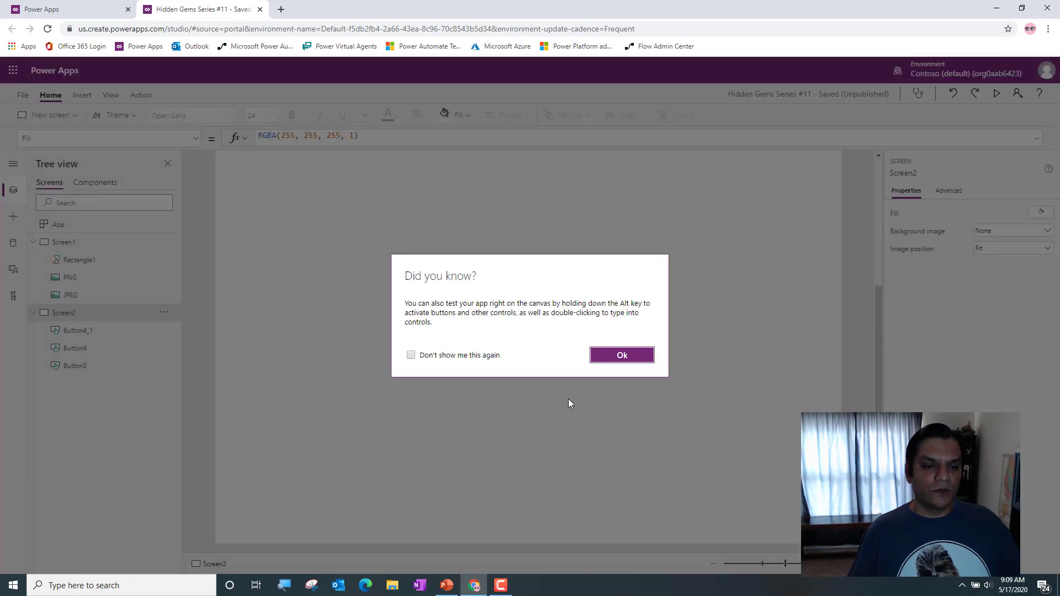
{"action": "left_click", "coordinate": [611, 363]}
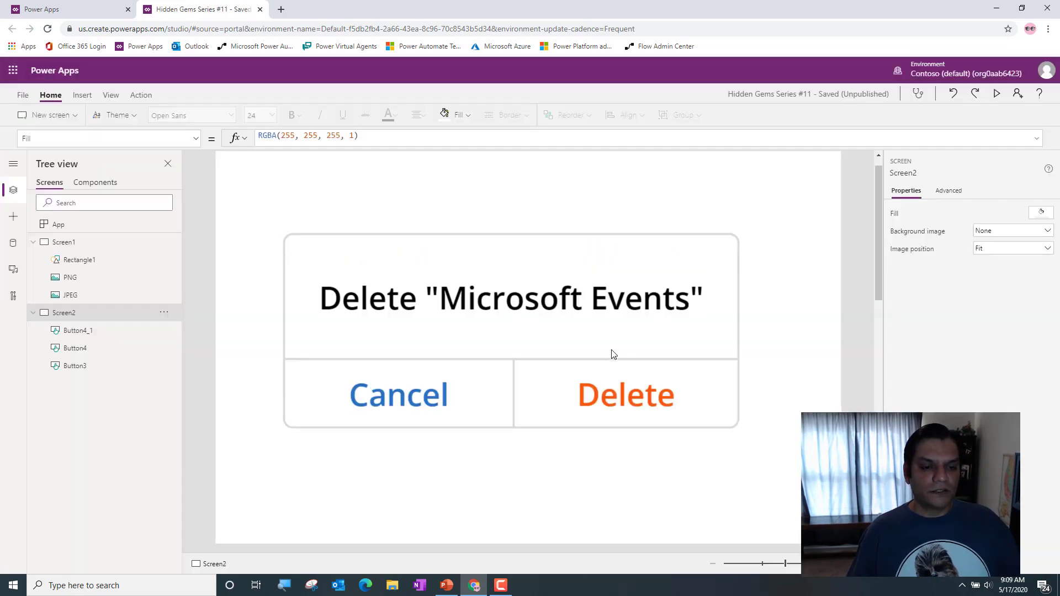
- Set the HoverColor property of the Delete "Microsoft Events" title button to Black
{"action": "left_click", "coordinate": [611, 351]}
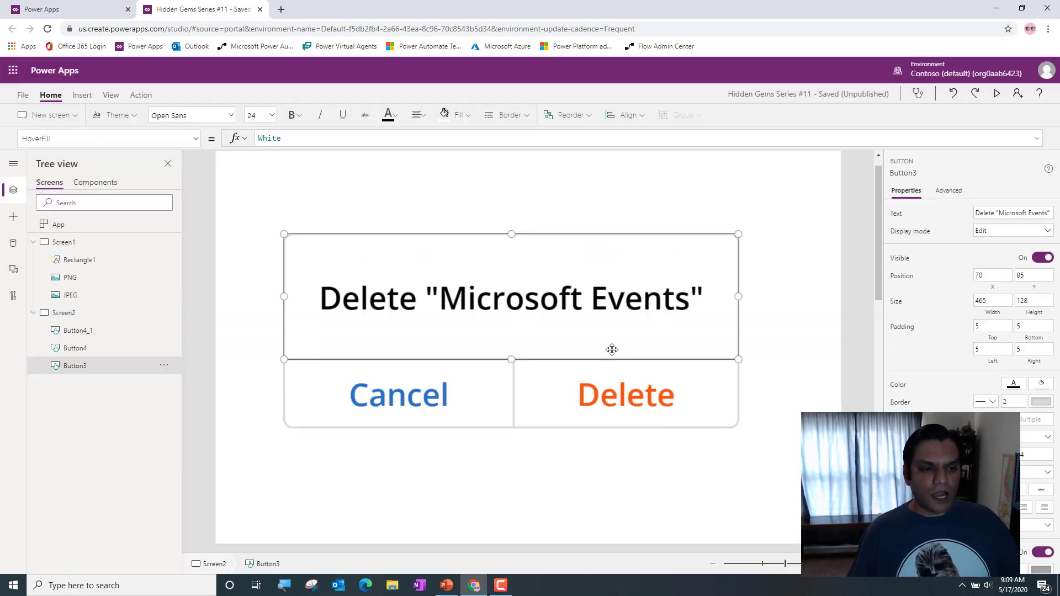
{"action": "left_click", "coordinate": [196, 140]}
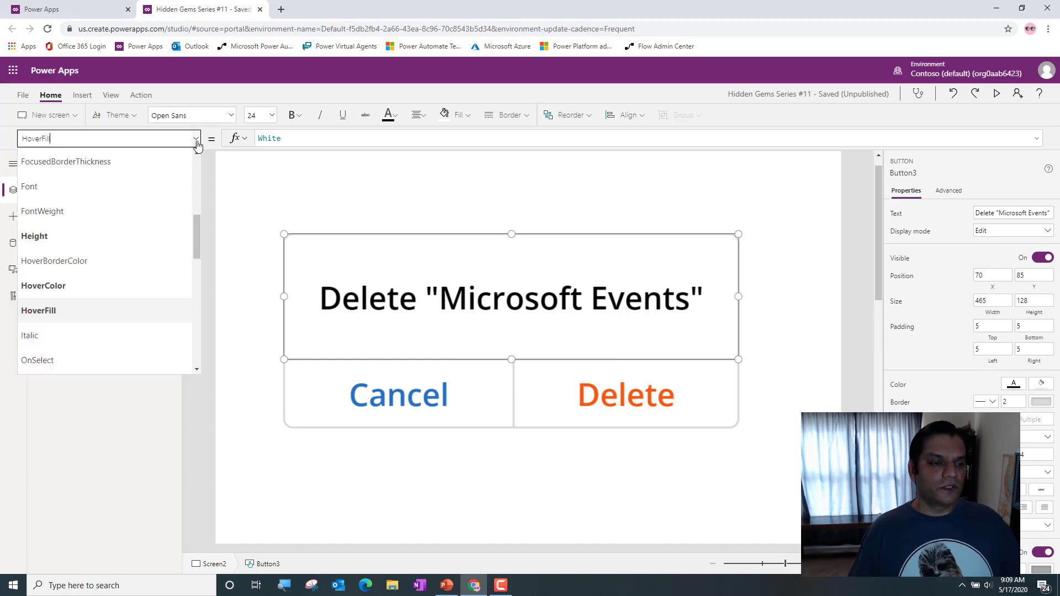
{"action": "left_click", "coordinate": [128, 286]}
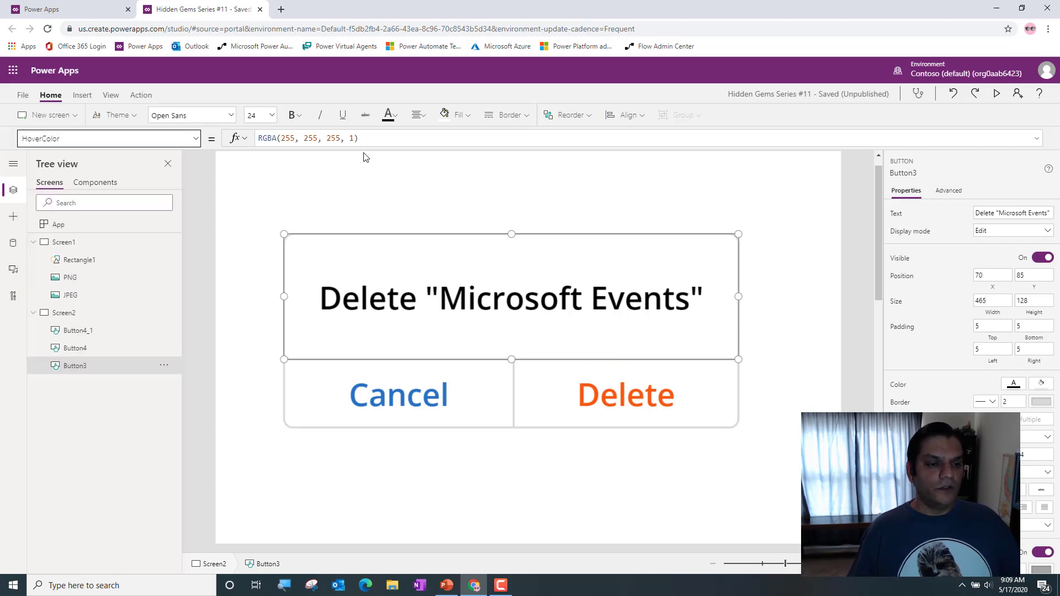
{"action": "type", "text": "black"}
{"action": "key", "text": "Tab"}
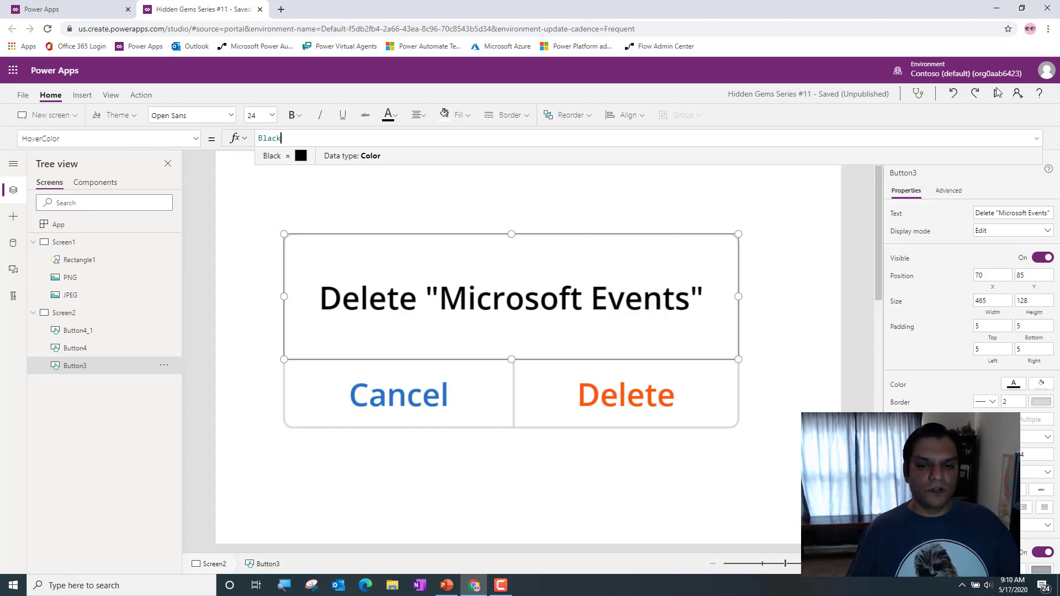
- Preview the app to check the title button's hover text colour, and return to the editor, dismissing the tip
{"action": "left_click", "coordinate": [997, 93]}
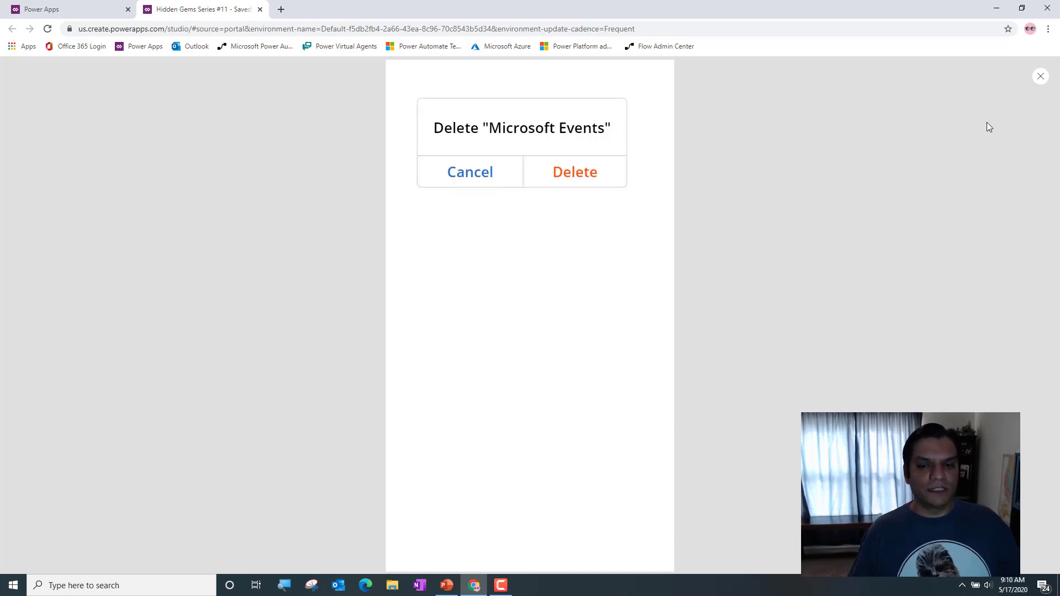
{"action": "key", "text": "Escape"}
{"action": "left_click", "coordinate": [645, 354]}
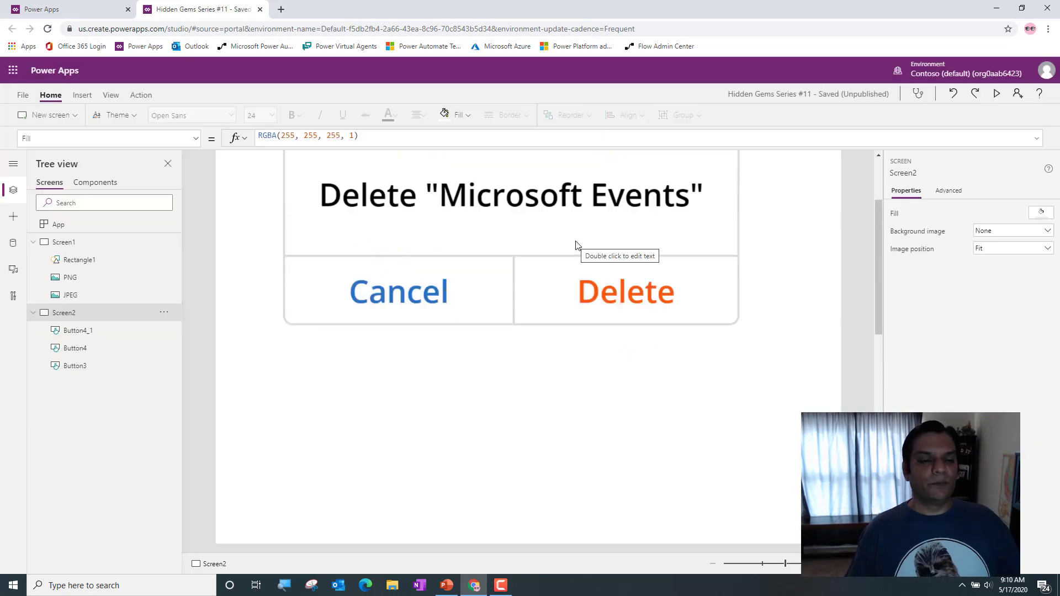
- Check the title button's OnSelect formula and preview the finished dialog
{"action": "left_click", "coordinate": [575, 244]}
{"action": "left_click_drag", "start_coordinate": [189, 136], "coordinate": [2, 142]}
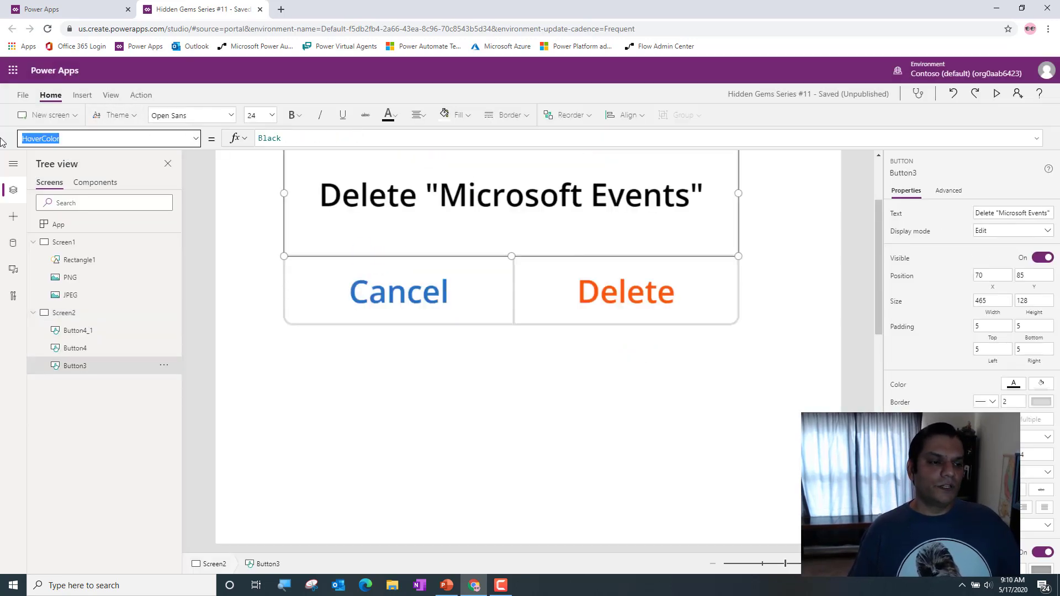
{"action": "type", "text": "OnSelect"}
{"action": "key", "text": "Tab"}
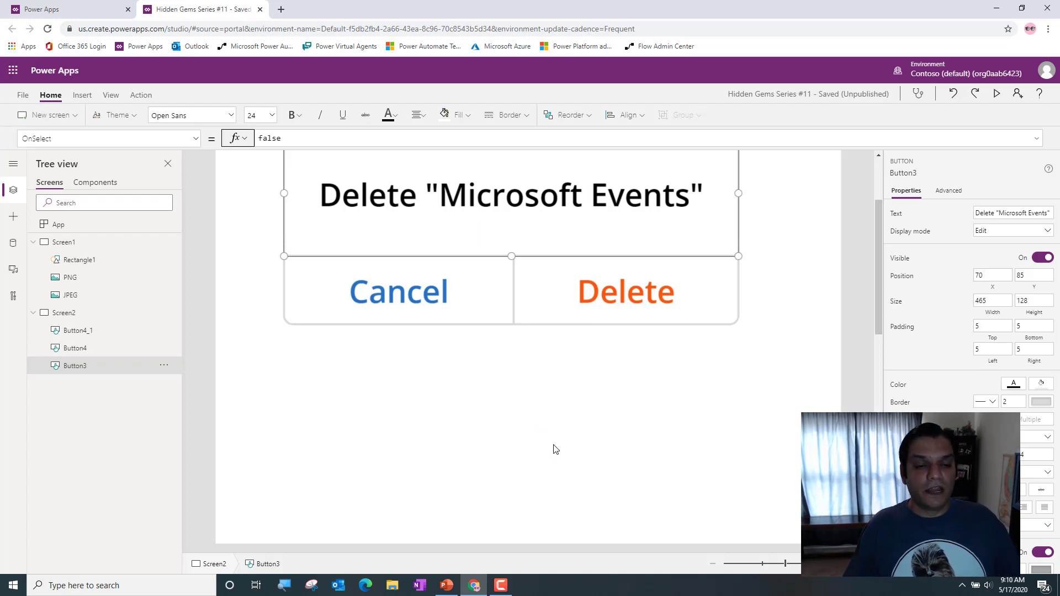
{"action": "left_click", "coordinate": [858, 217]}
{"action": "left_click", "coordinate": [996, 93]}
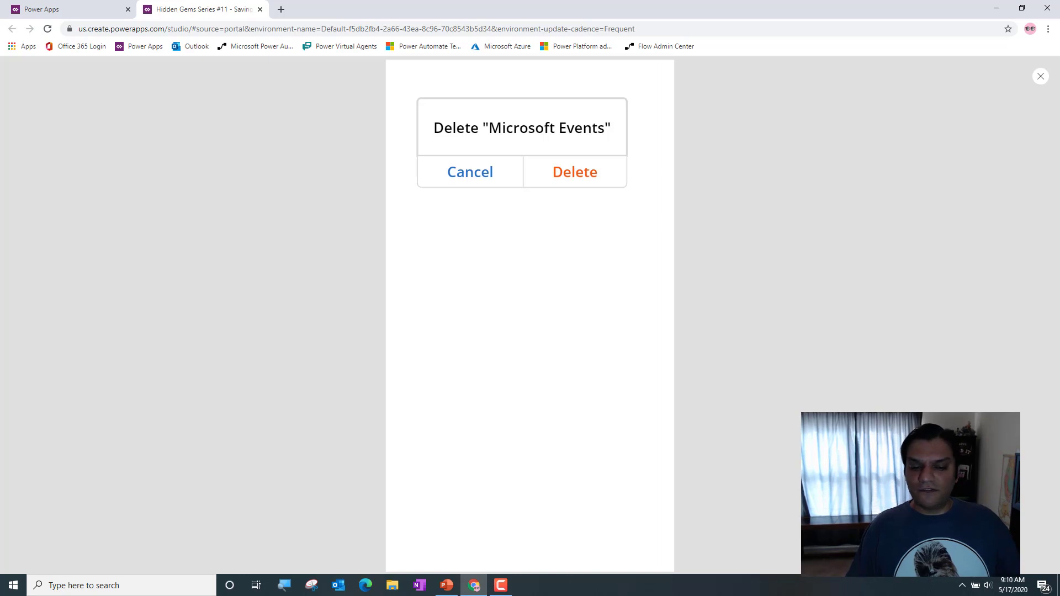
- Switch to PowerPoint to compare the reference dialog, maximise its window and show slide 2 with the feature list
{"action": "left_click", "coordinate": [447, 585]}
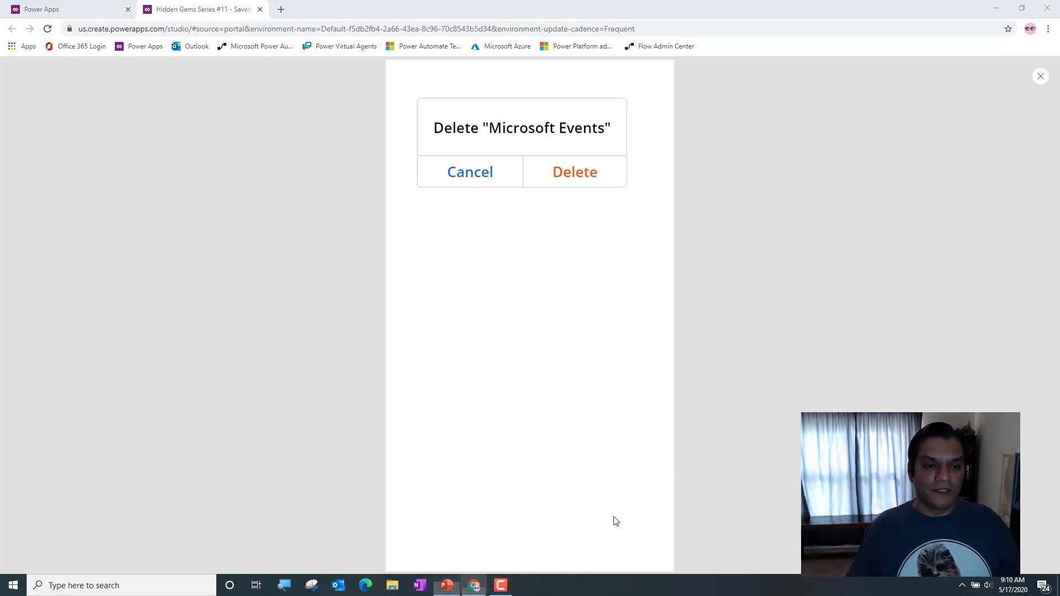
{"action": "left_click_drag", "start_coordinate": [1059, 216], "coordinate": [627, 217]}
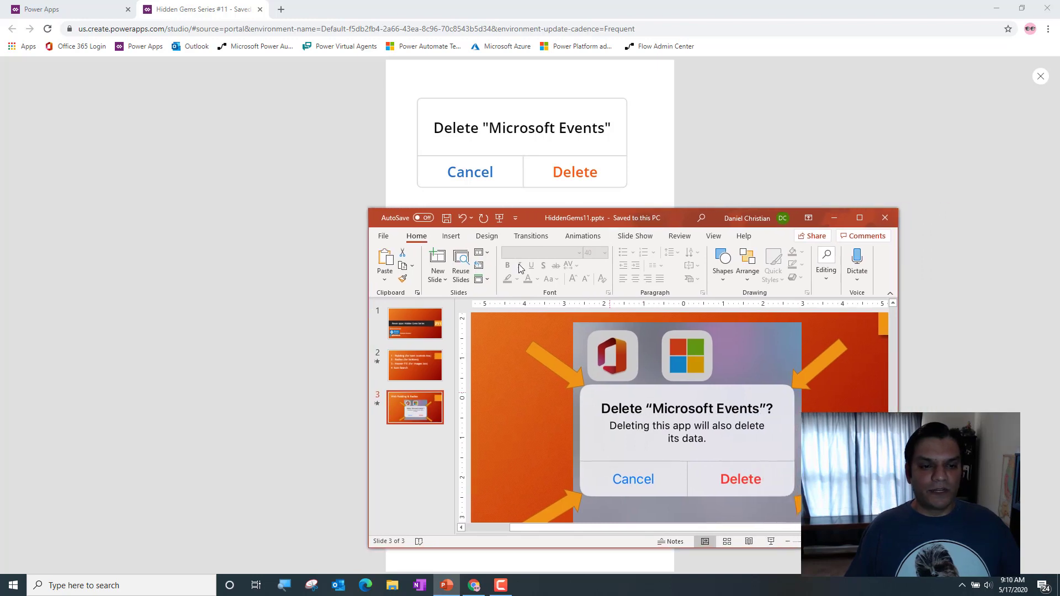
{"action": "left_click", "coordinate": [866, 220]}
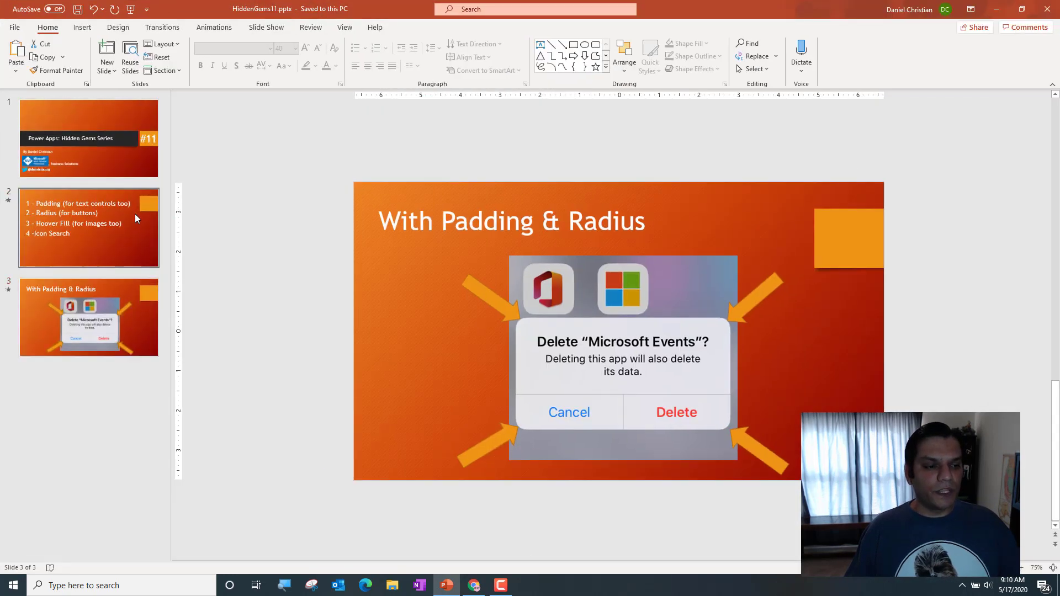
{"action": "left_click", "coordinate": [135, 214]}
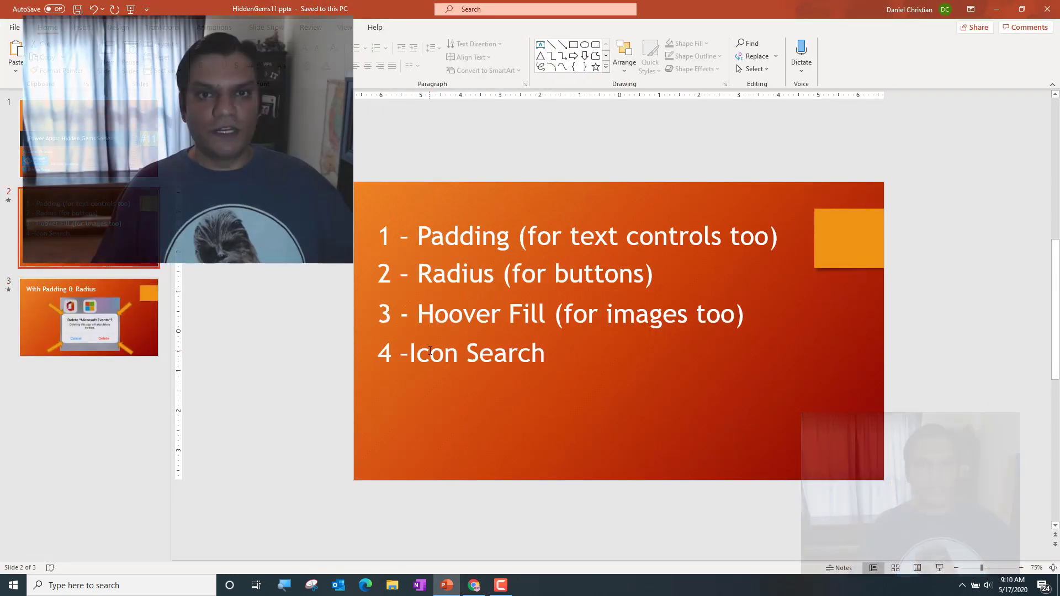